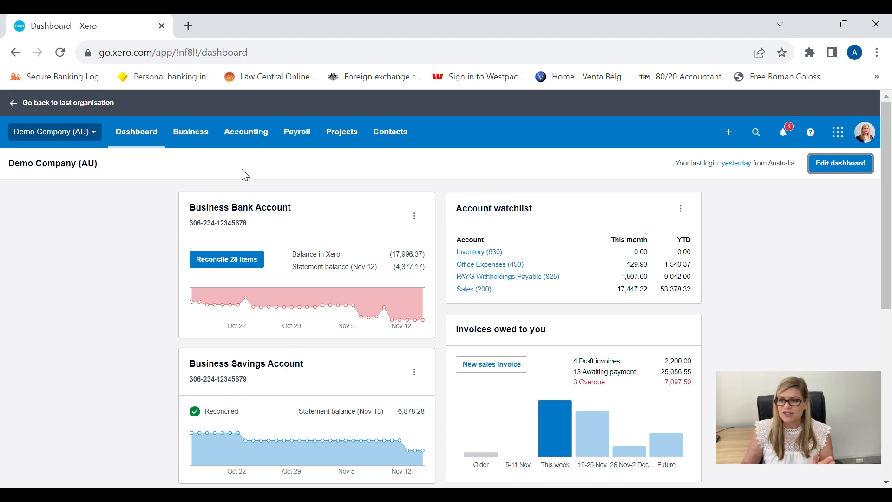
# Review the dashboard's bank account, cash flow, watchlist, invoice, bill and expense claim panels.
pyautogui.moveTo(593, 420)
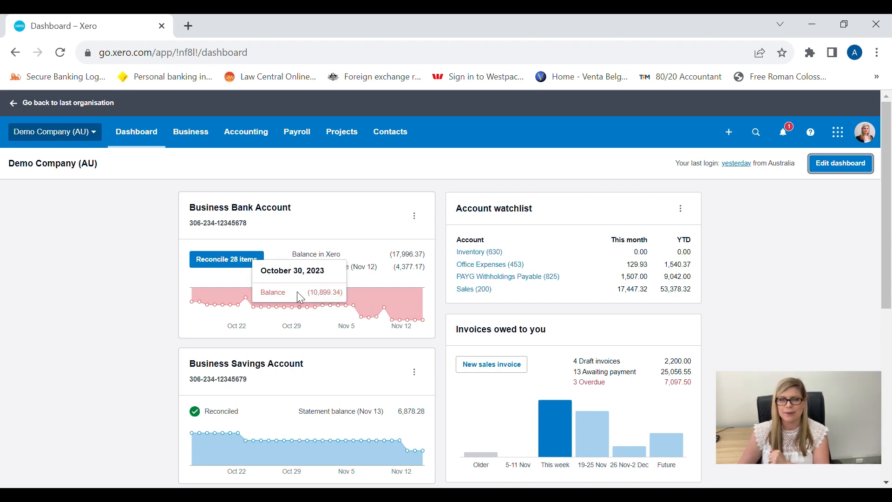
pyautogui.scroll(-1, 304, 376)
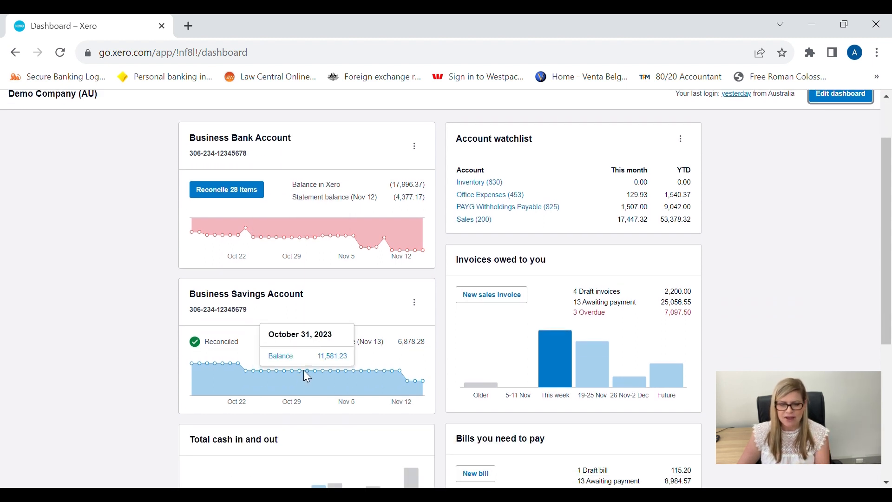
pyautogui.scroll(-3, 304, 371)
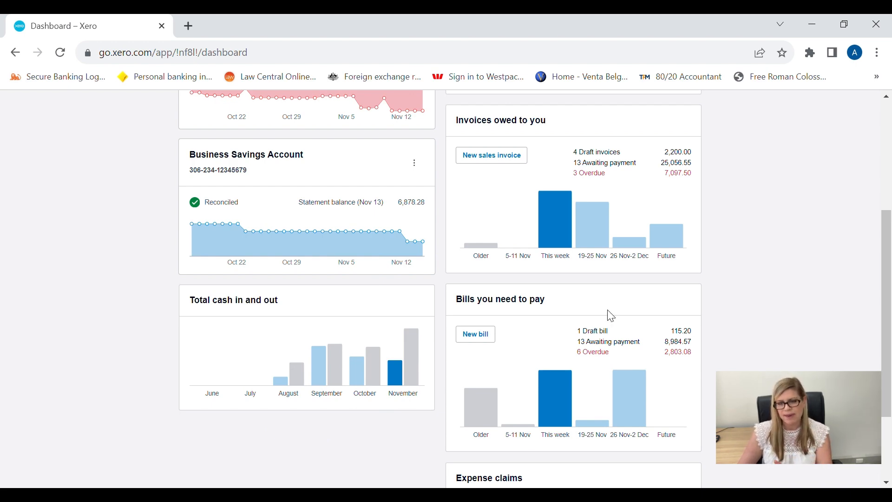
pyautogui.scroll(5, 607, 314)
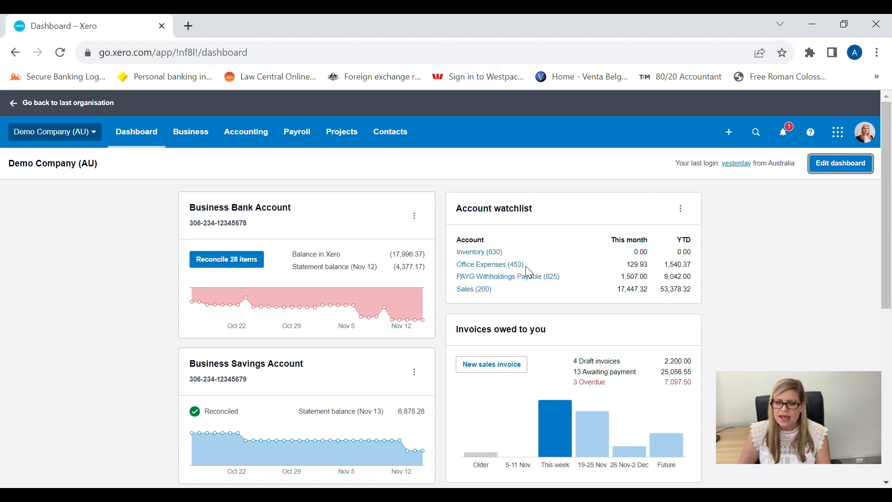
pyautogui.scroll(-2, 580, 304)
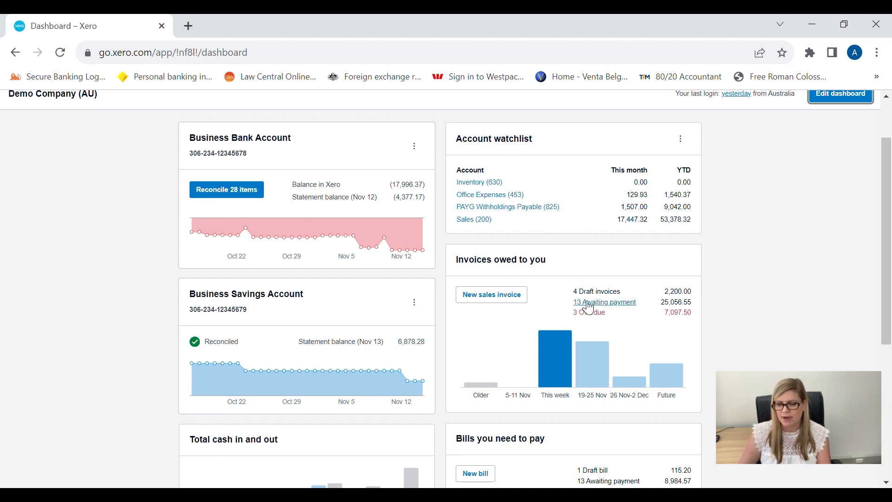
pyautogui.scroll(-5, 590, 309)
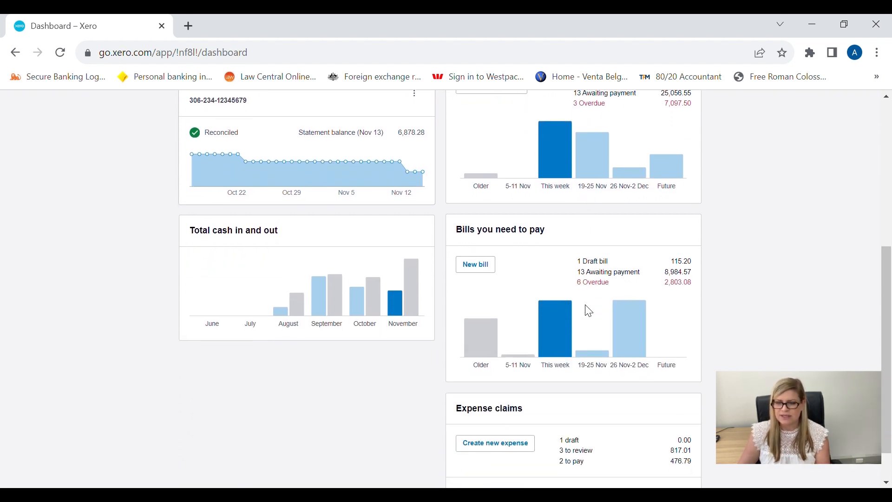
pyautogui.scroll(-1, 589, 311)
pyautogui.moveTo(590, 313)
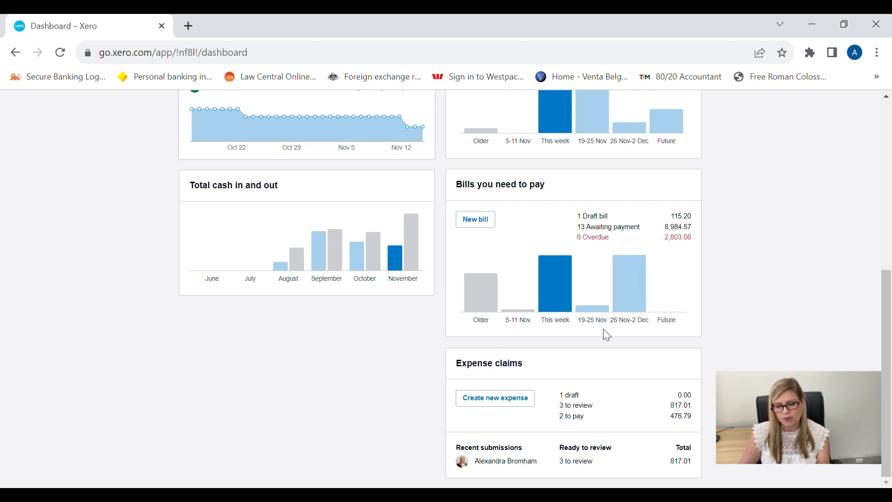
pyautogui.scroll(6, 607, 334)
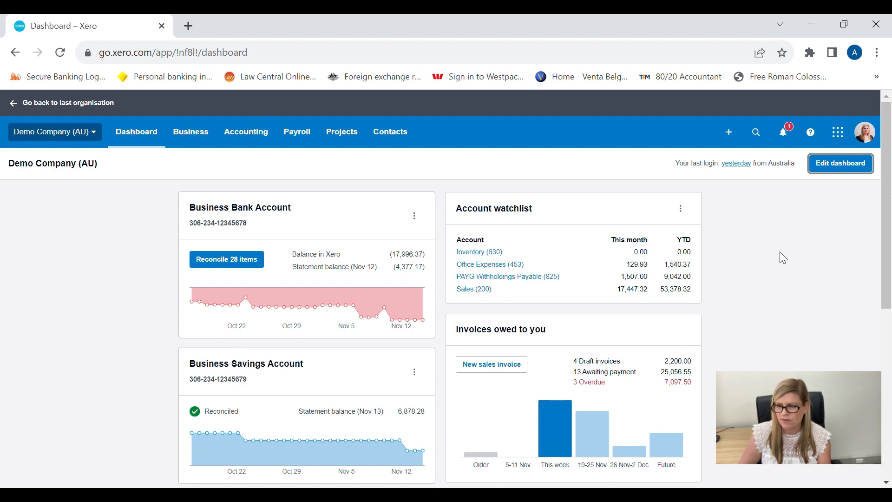
# Hide the Expense claims panel from the dashboard and save the layout.
pyautogui.click(840, 169)
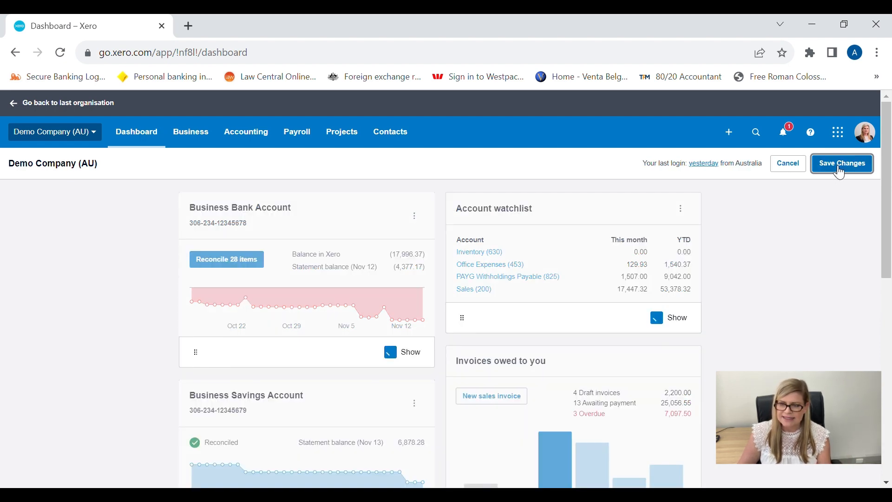
pyautogui.scroll(-5, 707, 295)
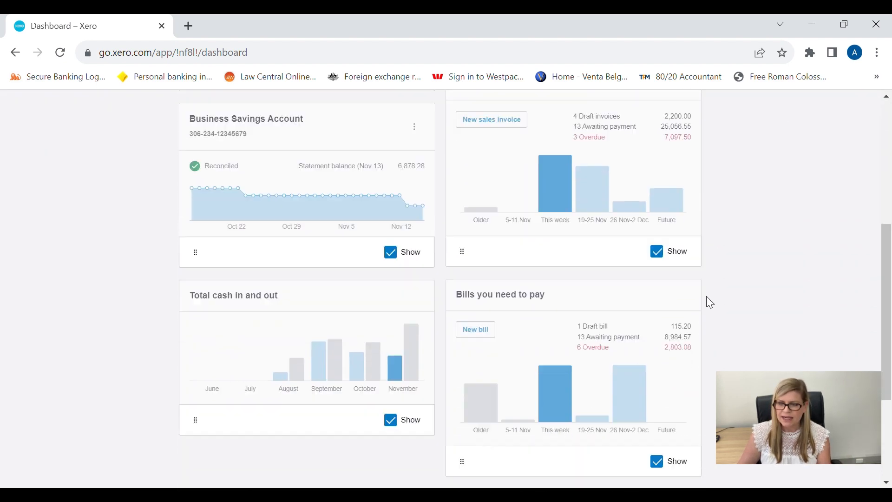
pyautogui.scroll(-2, 706, 296)
pyautogui.scroll(-2, 696, 289)
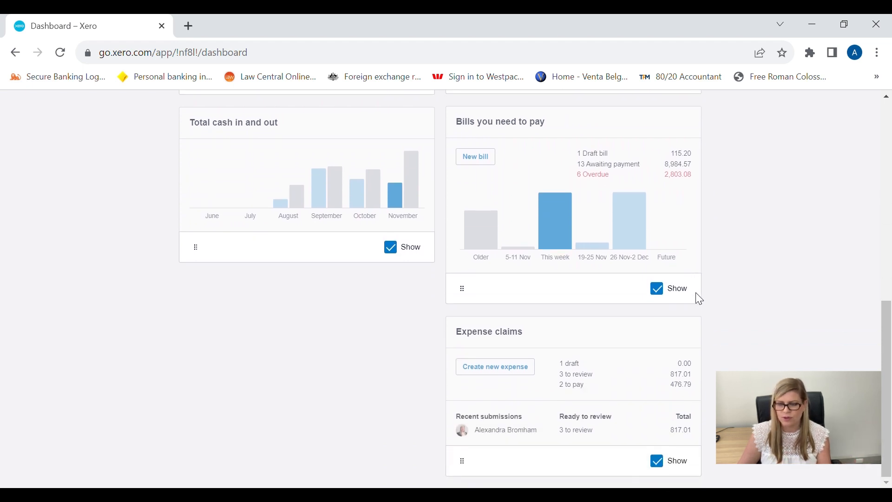
pyautogui.click(660, 467)
pyautogui.scroll(15, 701, 406)
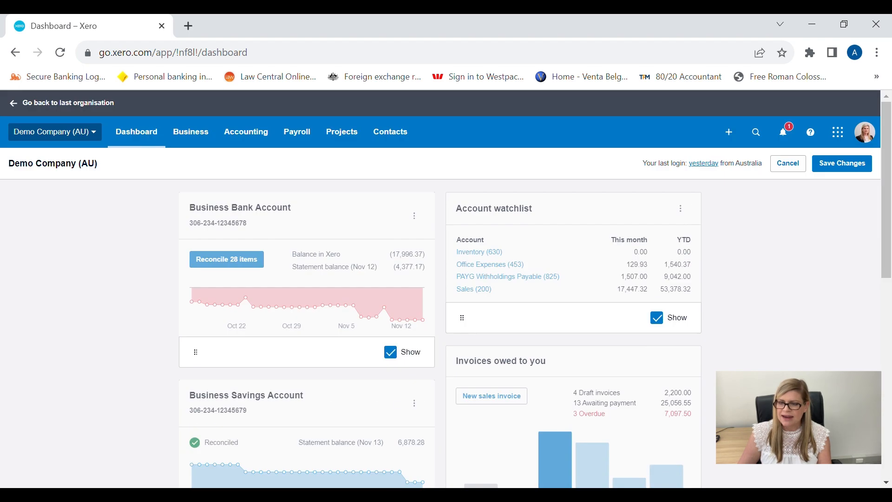
pyautogui.click(855, 166)
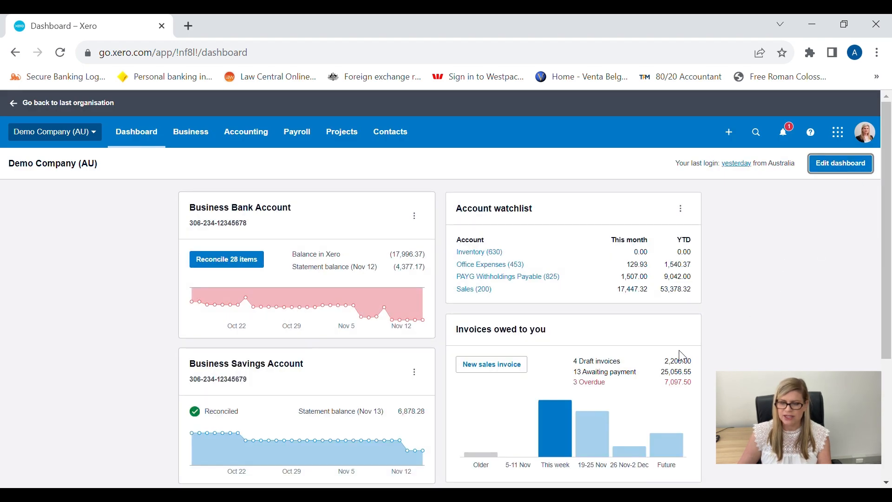
# Move the Total cash in and out panel above the Account watchlist on the dashboard and save the layout.
pyautogui.scroll(-4, 682, 356)
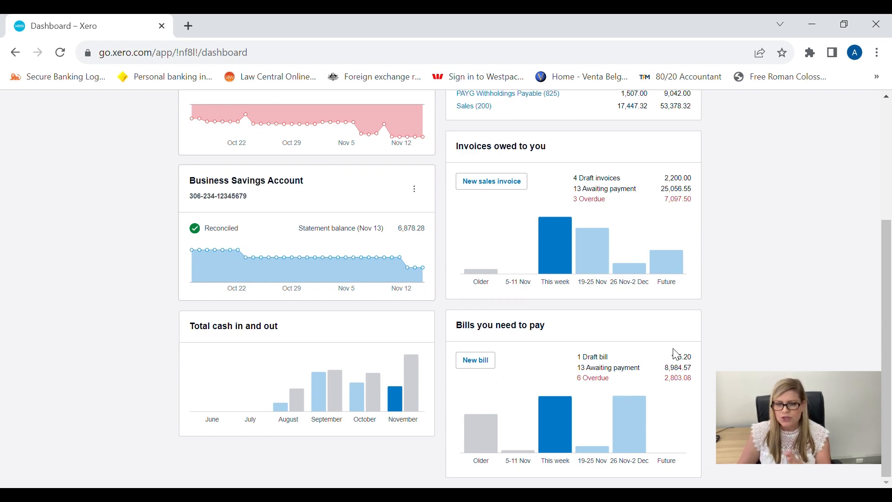
pyautogui.scroll(4, 674, 349)
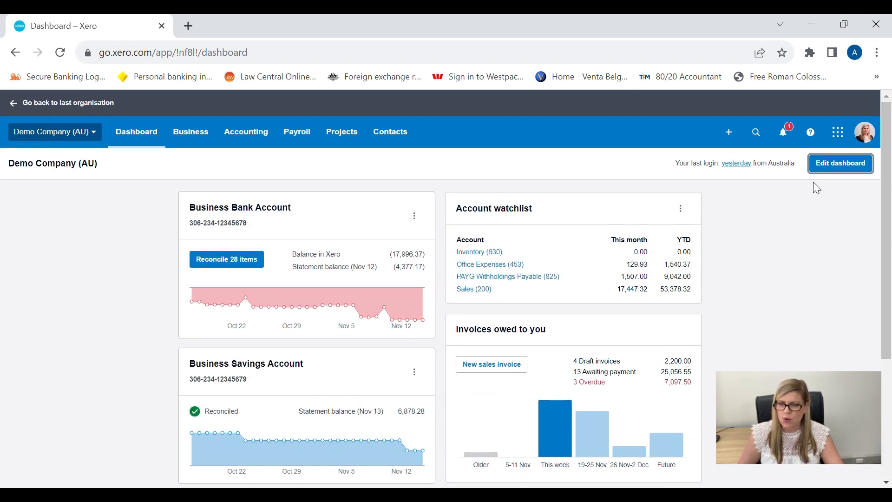
pyautogui.click(843, 164)
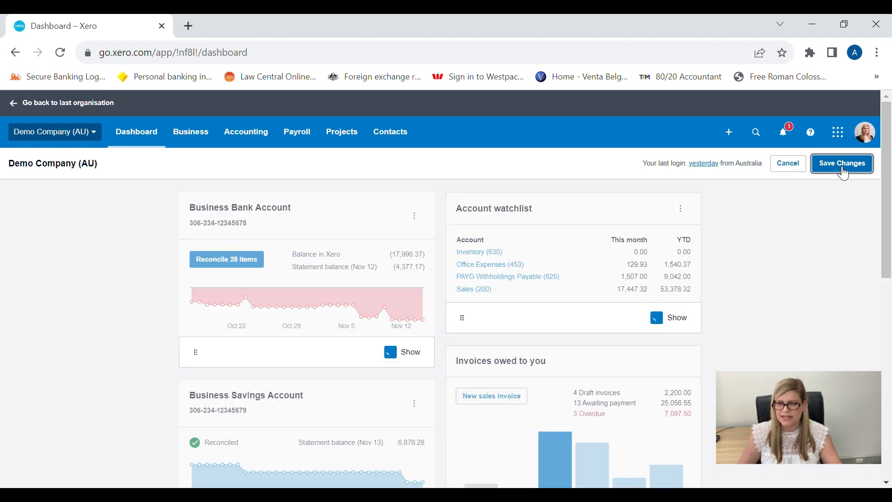
pyautogui.scroll(-2, 679, 290)
pyautogui.scroll(-3, 676, 286)
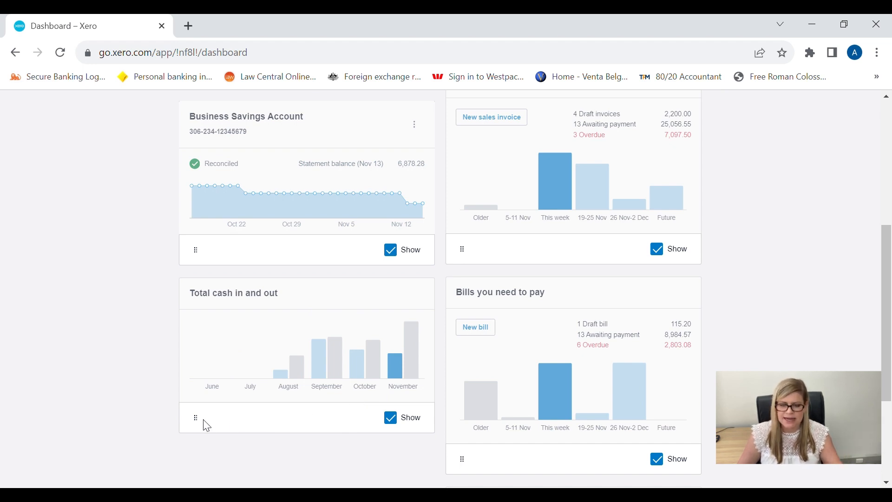
pyautogui.moveTo(201, 422); pyautogui.dragTo(205, 425)
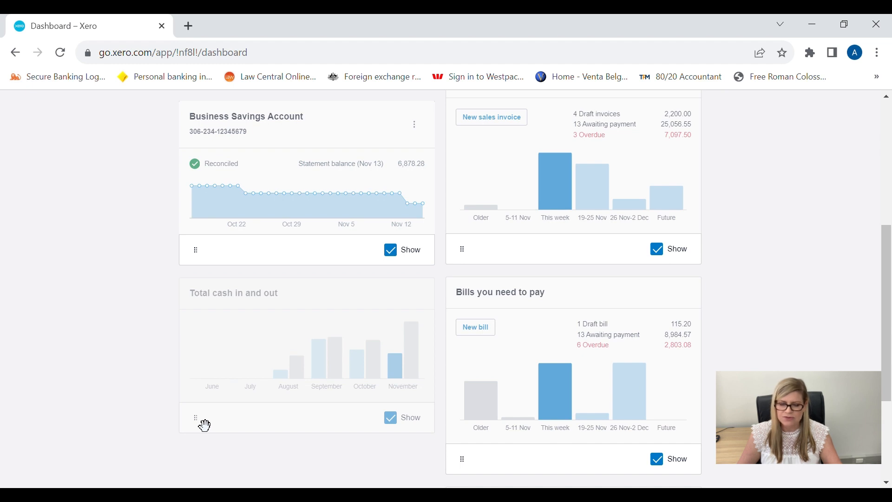
pyautogui.moveTo(205, 425); pyautogui.dragTo(472, 338)
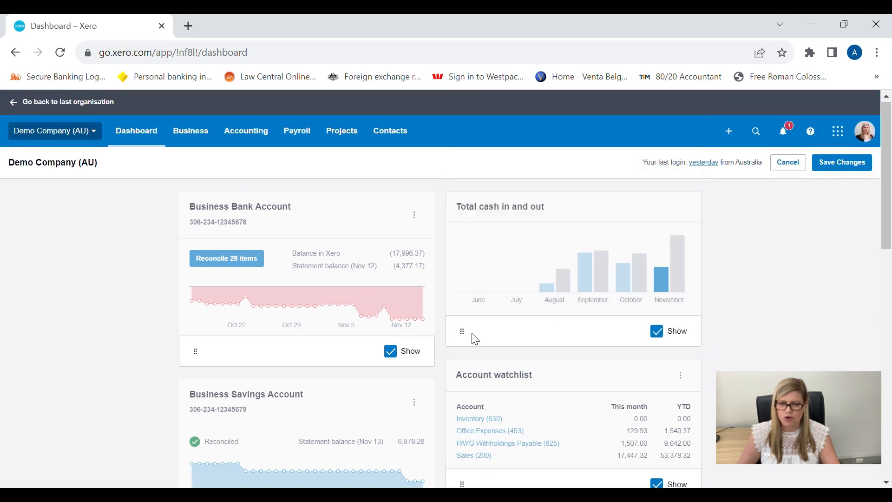
pyautogui.click(860, 163)
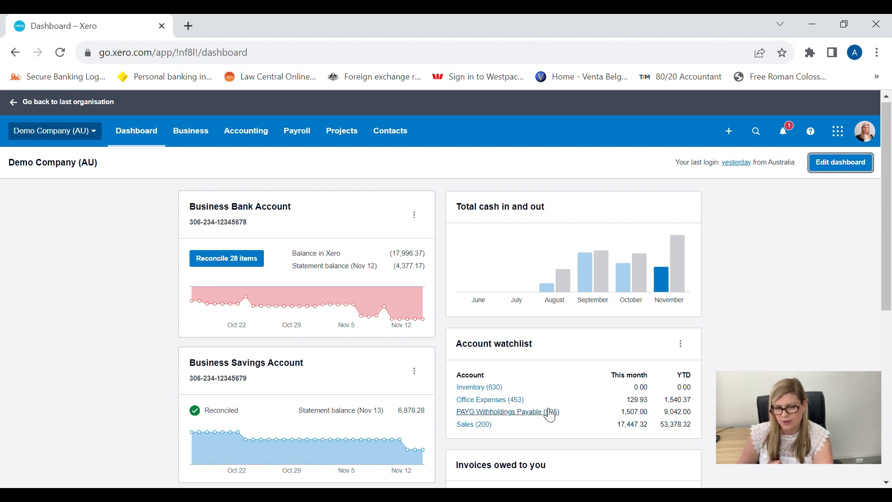
# Open the Business Bank Account's items to reconcile and view the suggested matches for its statement lines.
pyautogui.scroll(-5, 551, 415)
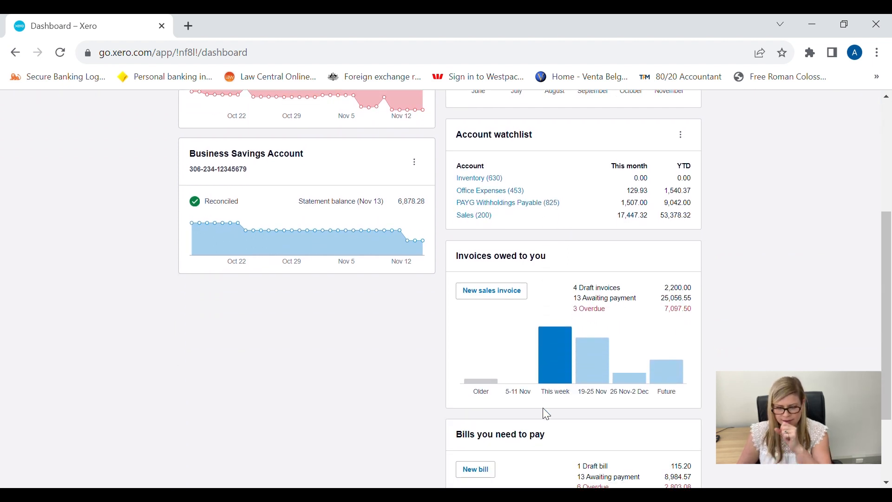
pyautogui.scroll(5, 543, 409)
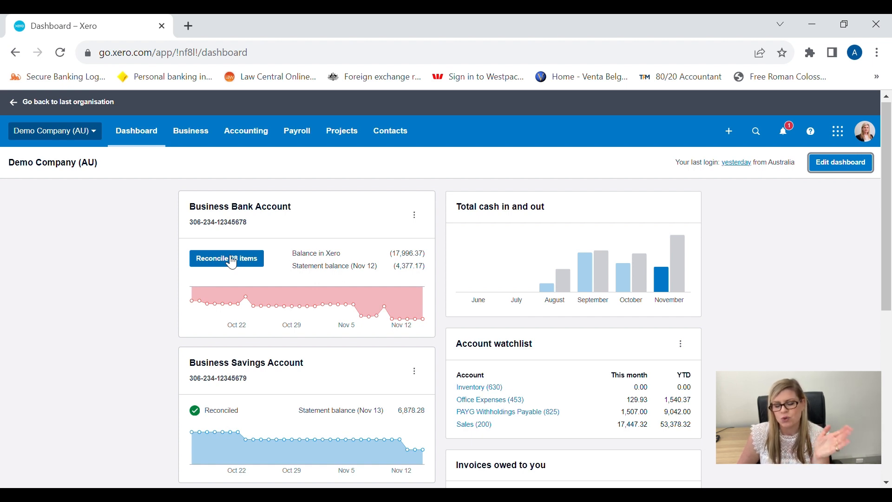
pyautogui.click(232, 262)
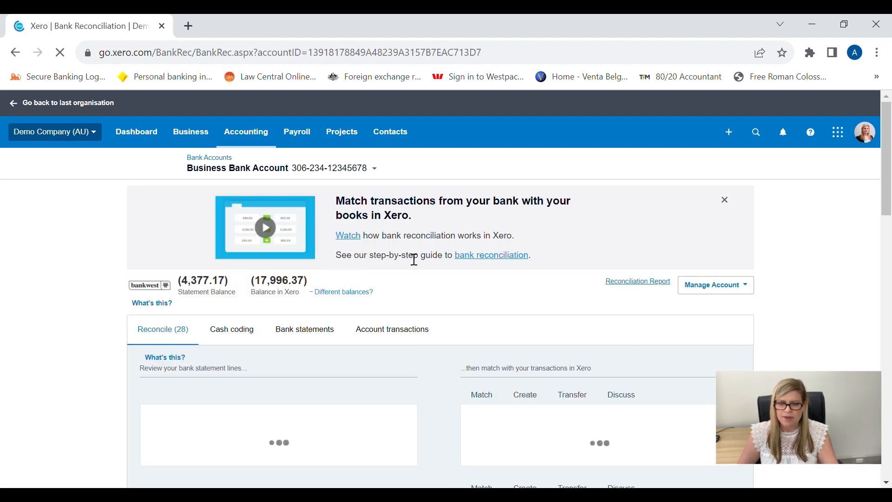
pyautogui.scroll(-5, 809, 239)
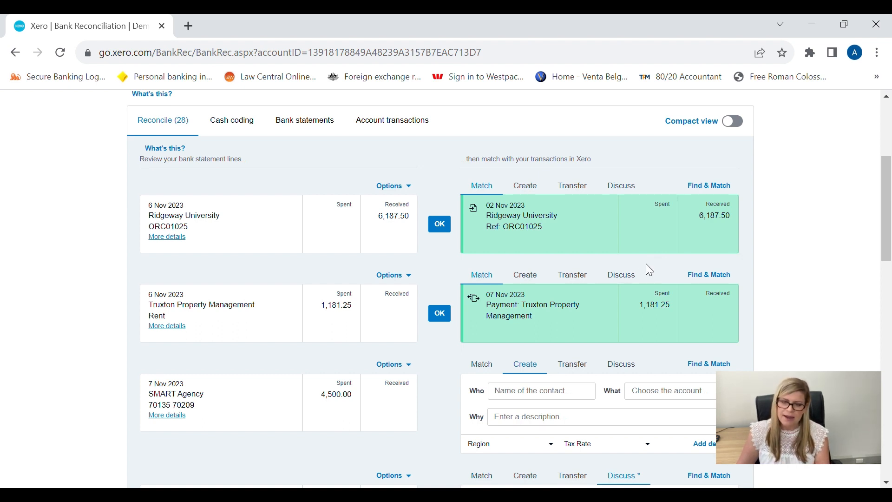
# For the 7 Nov 2023 SMART Agency payment, set the contact to SMART Agency and the account to 400 - Advertising.
pyautogui.scroll(-3, 646, 267)
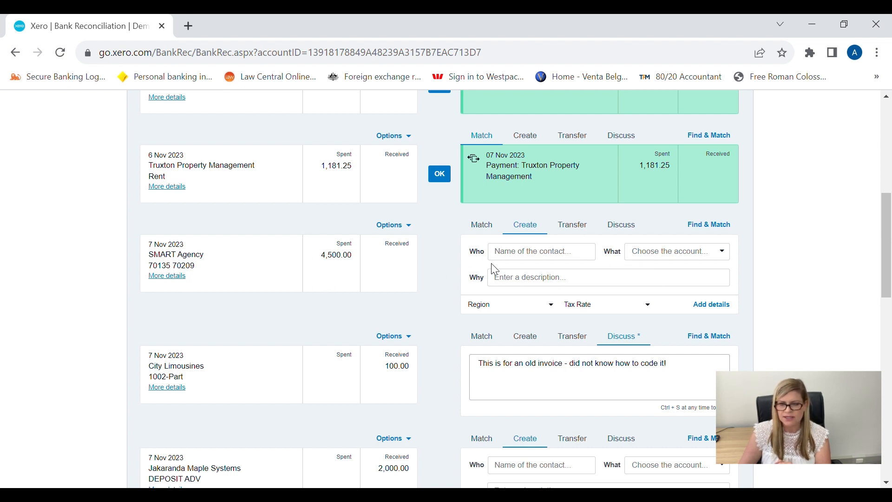
pyautogui.click(530, 258)
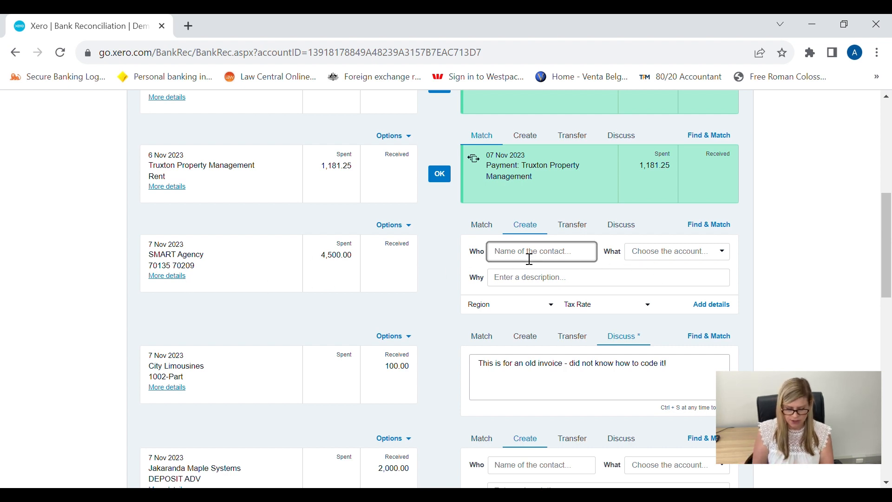
pyautogui.write('SMART')
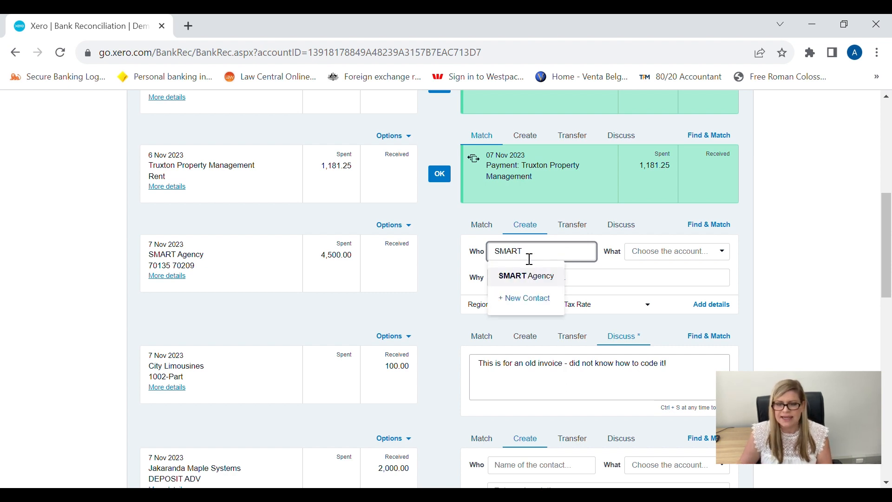
pyautogui.click(537, 287)
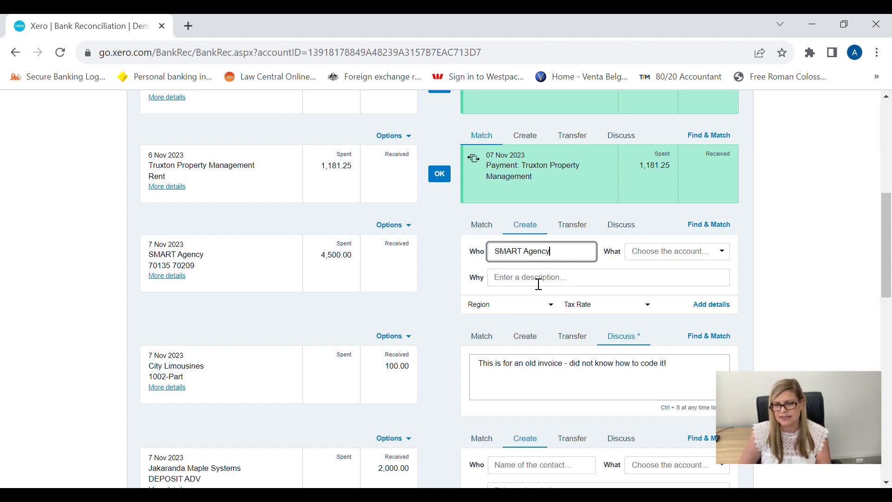
pyautogui.click(668, 260)
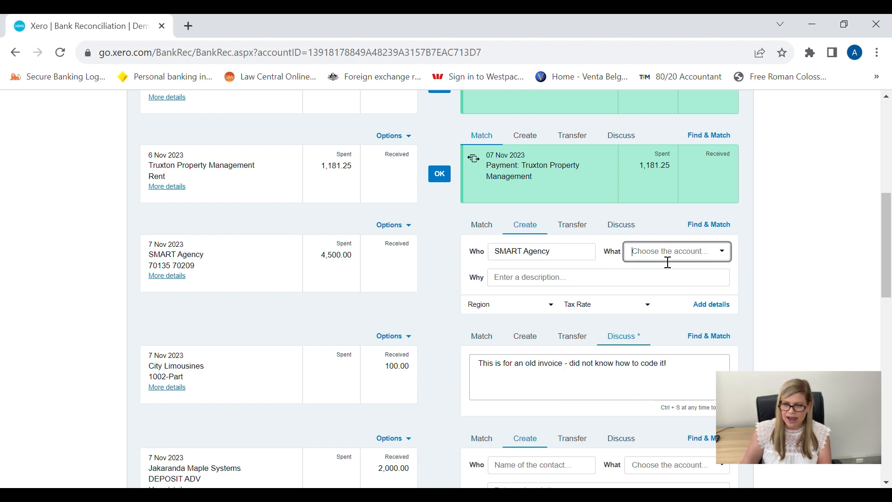
pyautogui.write('adv')
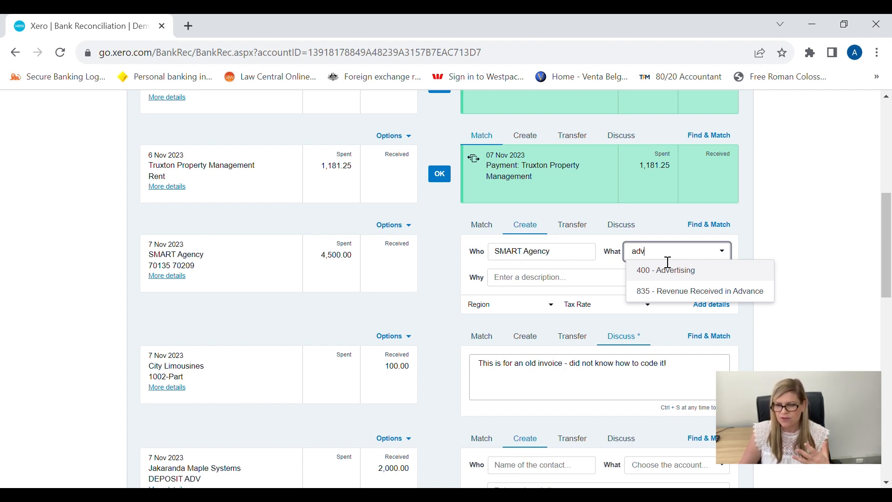
pyautogui.click(688, 276)
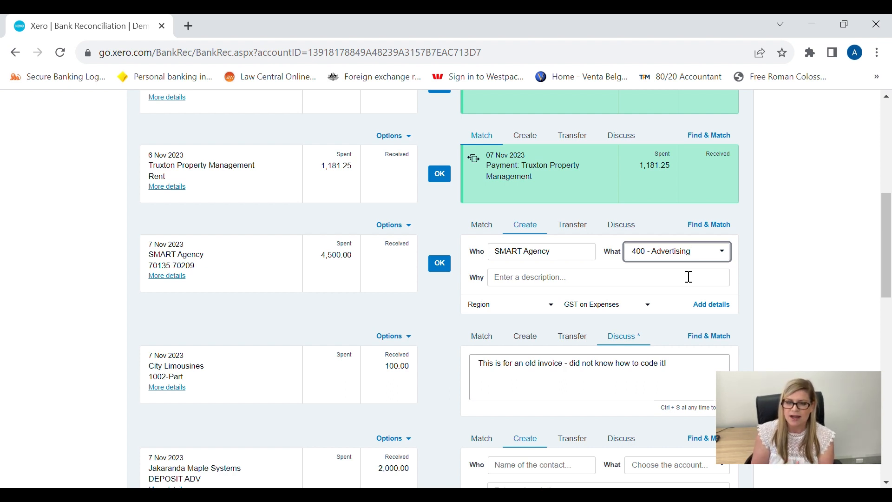
# Describe the SMART Agency payment as "Marketing campaign January 2023 - July 2023.".
pyautogui.click(599, 279)
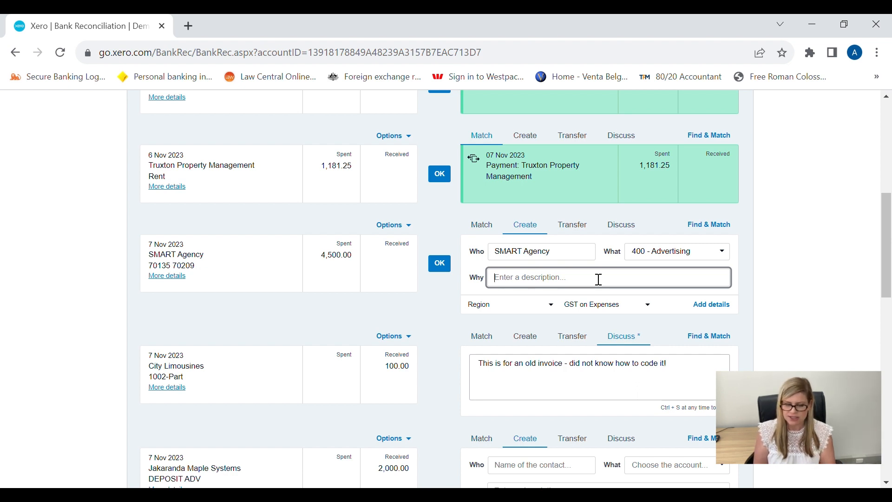
pyautogui.write('Market')
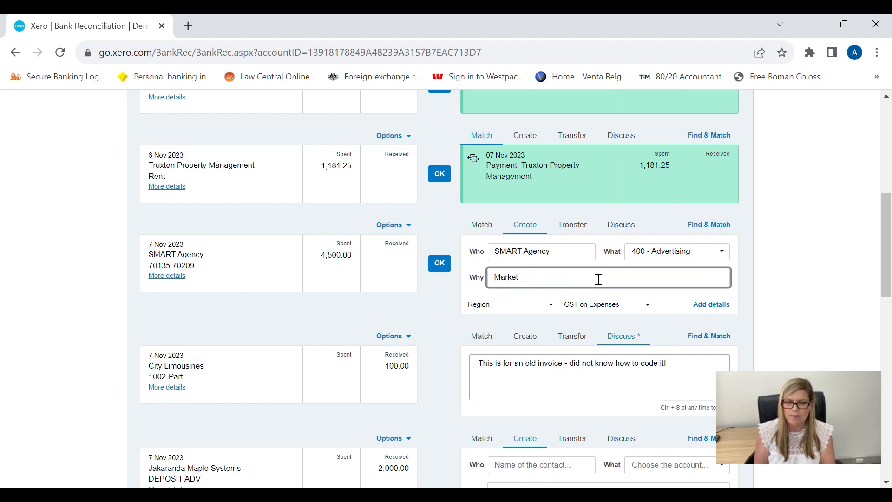
pyautogui.write('ing campagin')
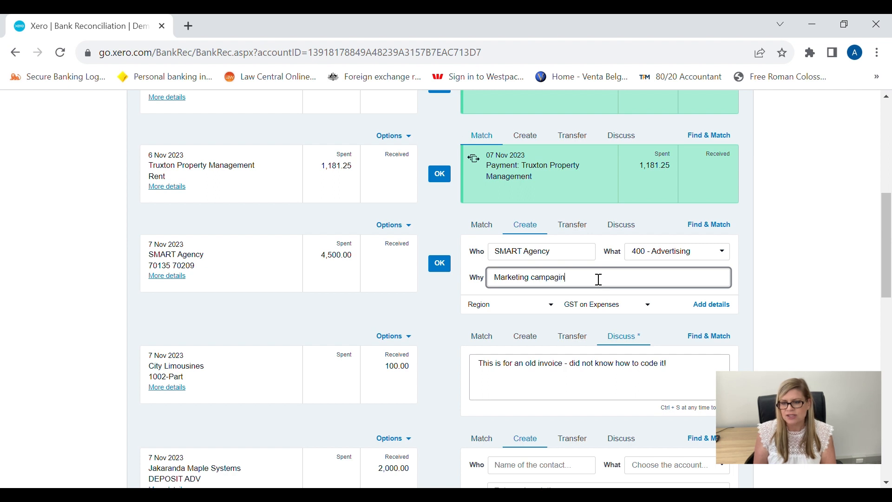
pyautogui.press('BackSpace')
pyautogui.press('BackSpace')
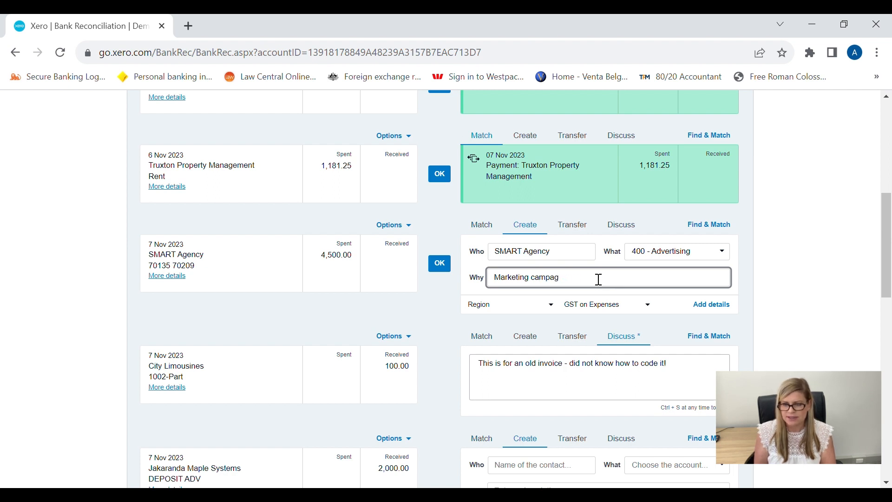
pyautogui.write('in')
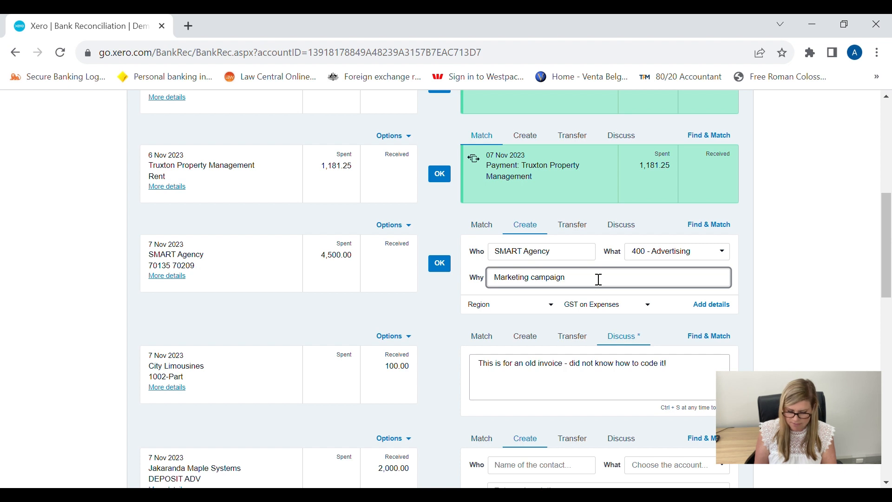
pyautogui.write('Januar')
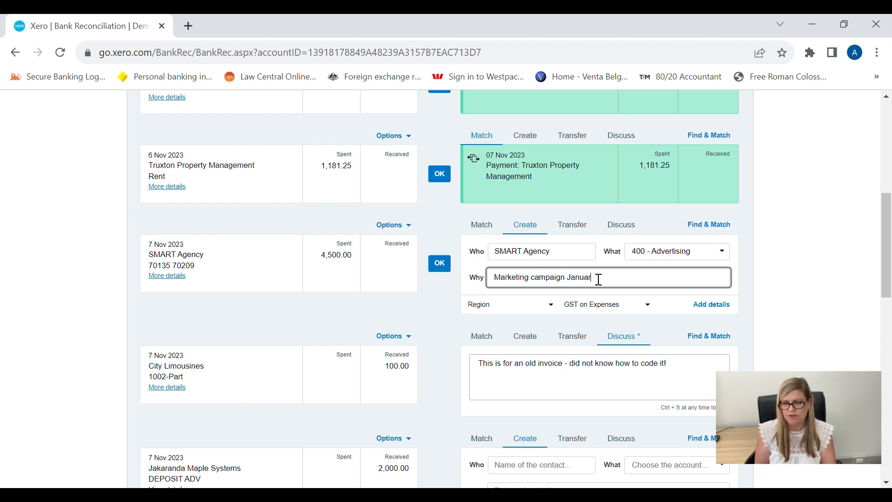
pyautogui.write('y 2023')
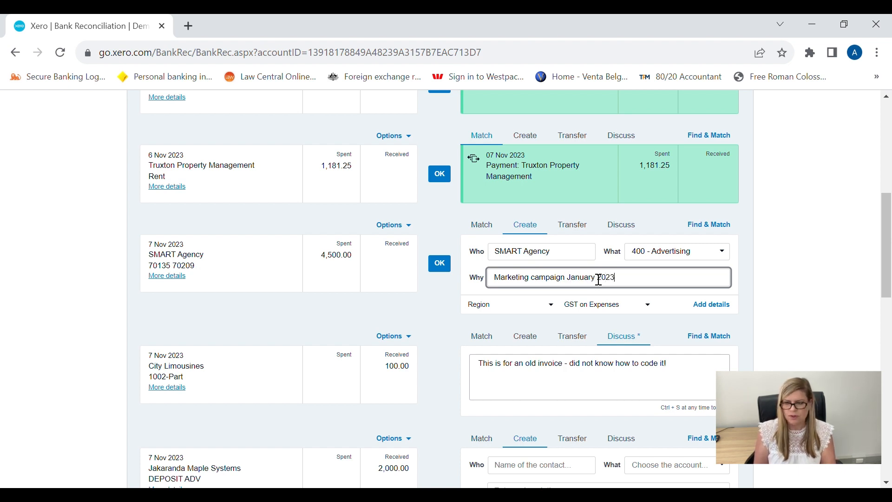
pyautogui.write(' - July 2023')
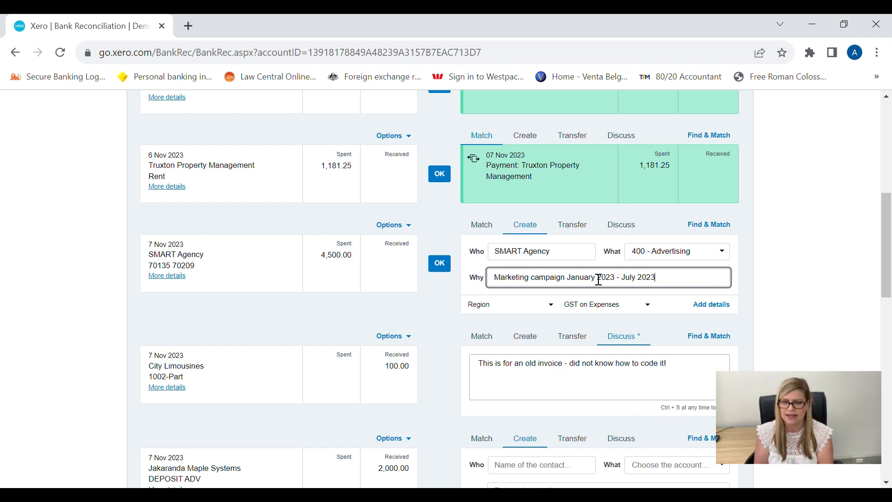
pyautogui.write('.')
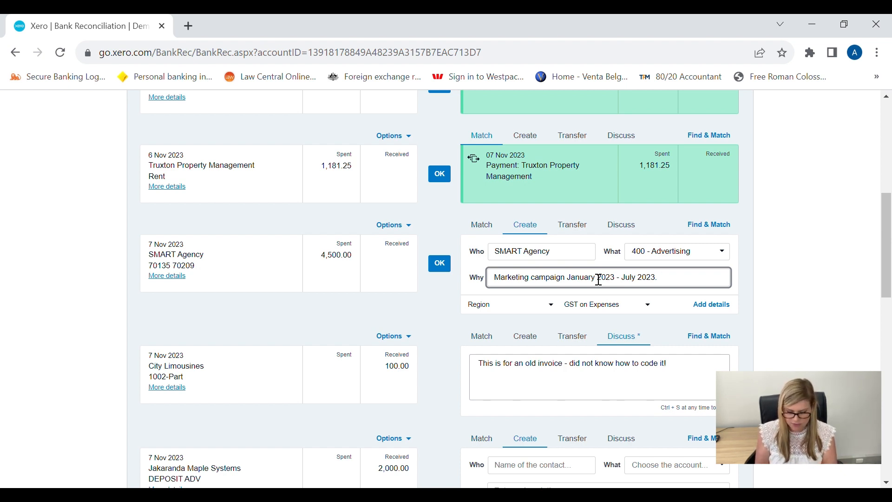
# Extend the SMART Agency payment's description with "Photographs, videos, YouTube Invoice 1 of 2" and reconcile the payment.
pyautogui.write('Photographs')
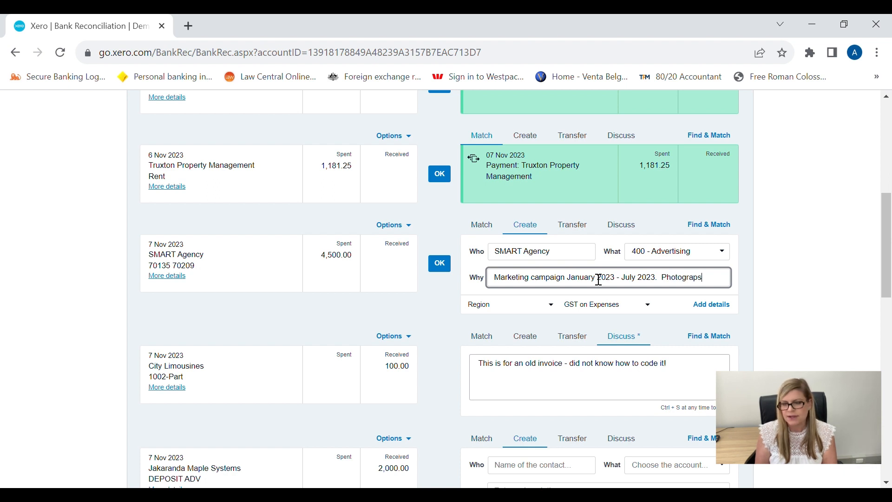
pyautogui.write(',')
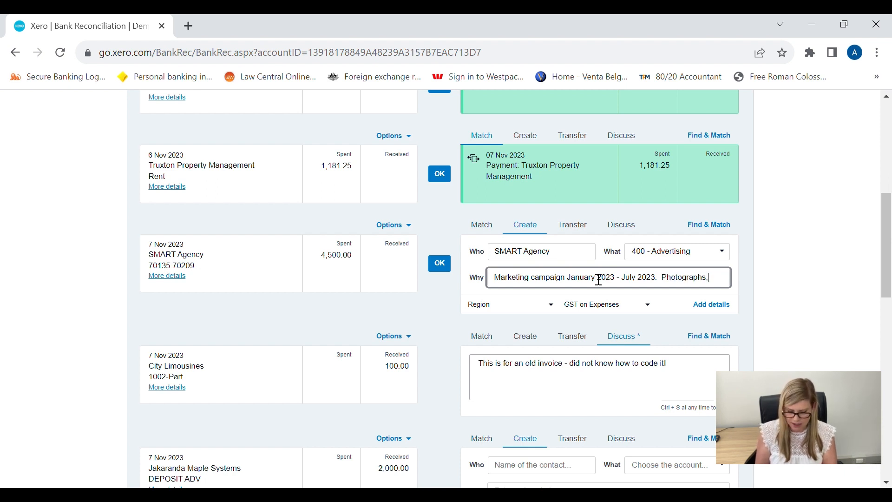
pyautogui.write(' vidoes,')
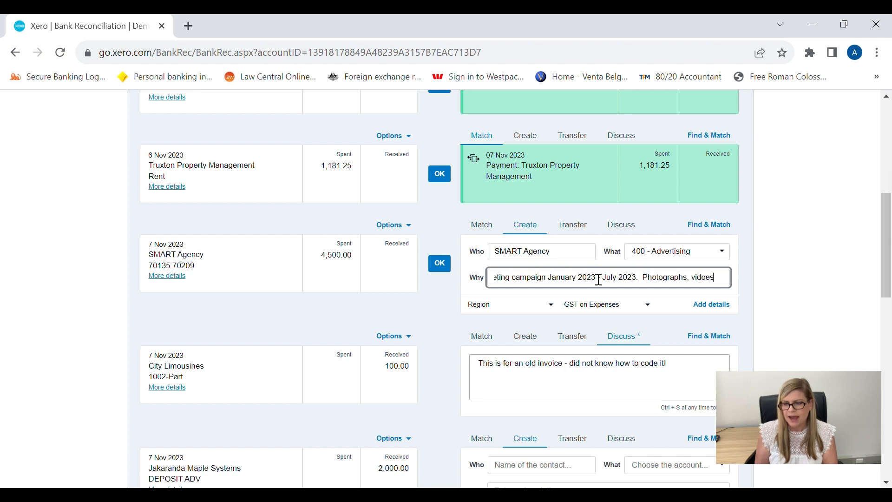
pyautogui.press('BackSpace')
pyautogui.press('BackSpace')
pyautogui.press('BackSpace')
pyautogui.press('BackSpace')
pyautogui.press('BackSpace')
pyautogui.write('eos, ')
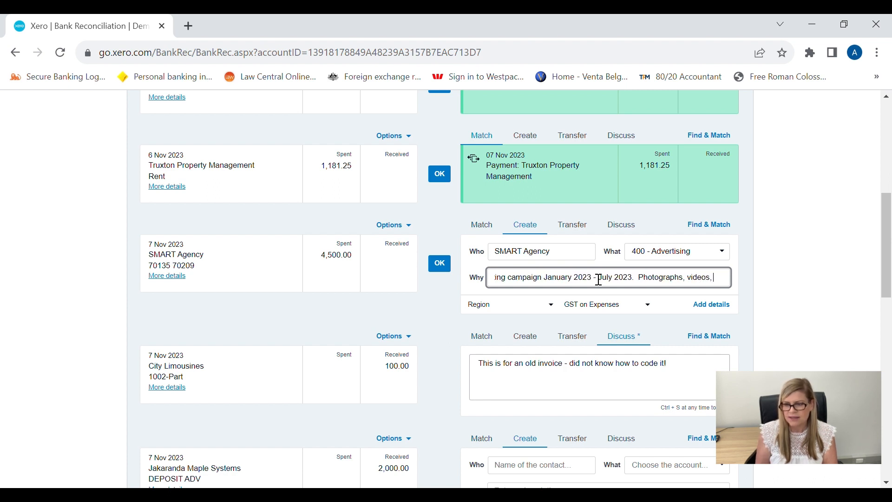
pyautogui.write('YOU')
pyautogui.press('BackSpace')
pyautogui.press('BackSpace')
pyautogui.write('ou')
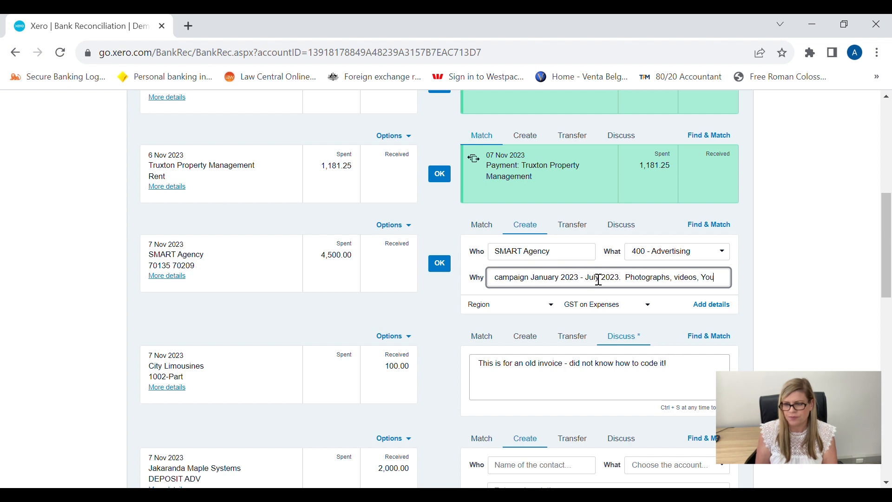
pyautogui.write('Tube')
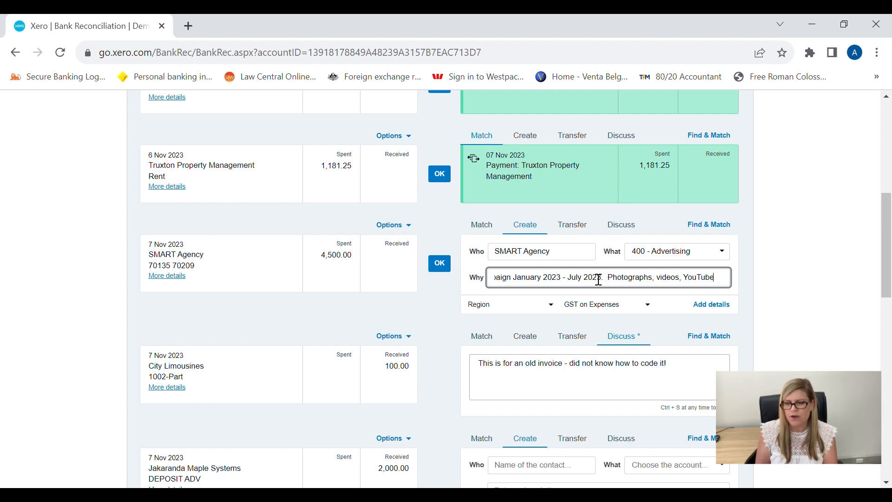
pyautogui.write(' In')
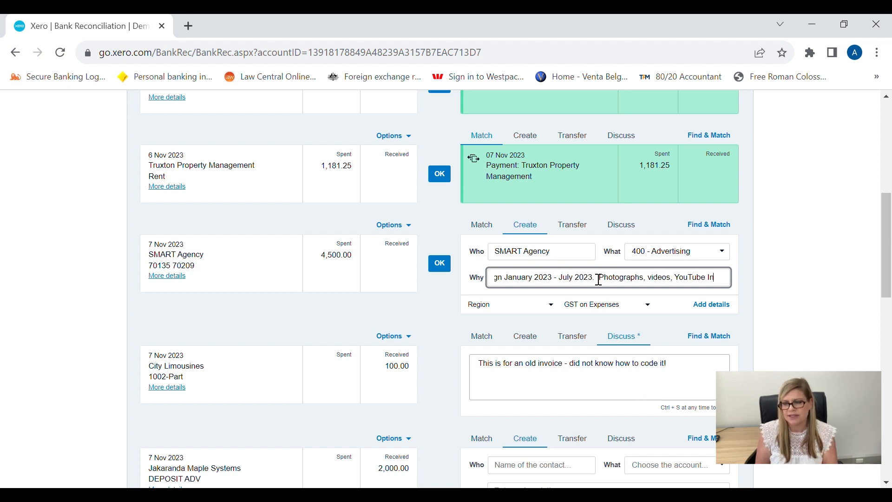
pyautogui.write('voice 1 of 2')
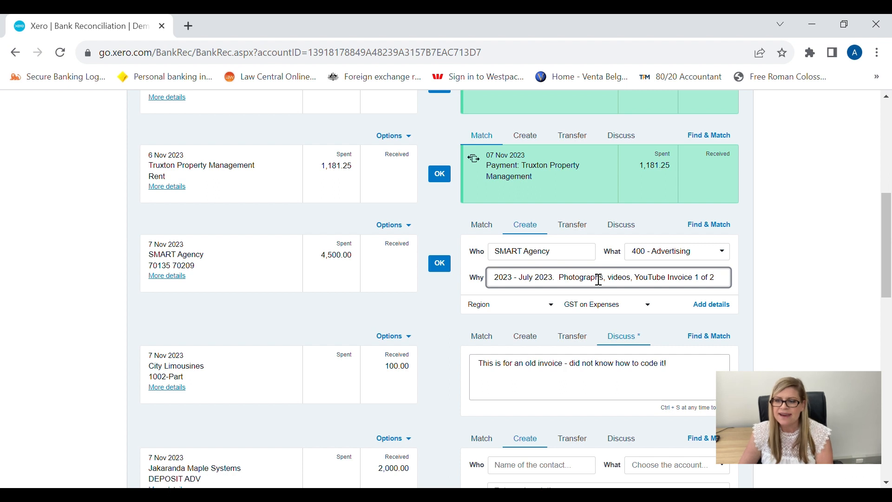
pyautogui.click(440, 263)
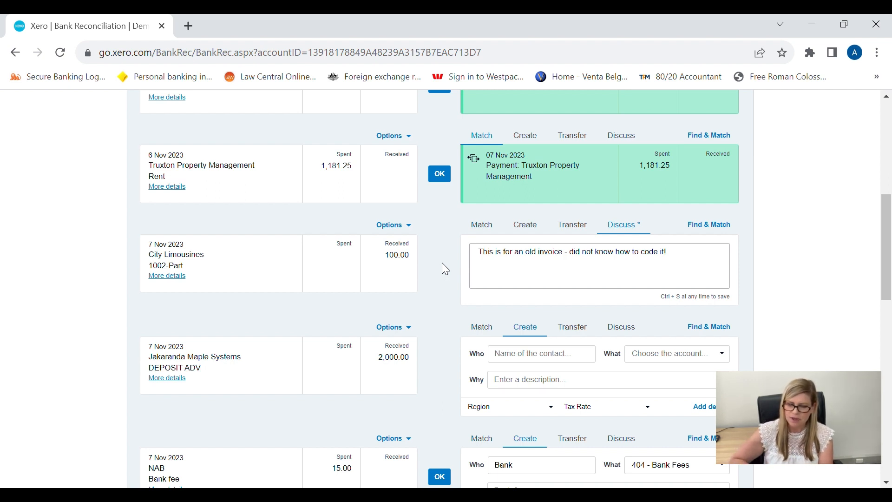
# Reconcile the 6 Nov 2023 Ridgeway University receipt with its suggested match and the 7 Nov 2023 NAB bank fee with its suggested coding.
pyautogui.scroll(3, 446, 261)
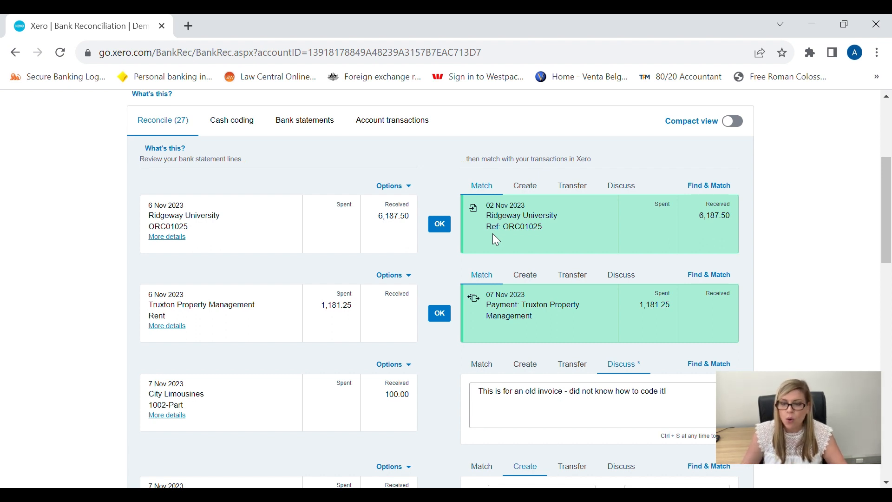
pyautogui.click(439, 224)
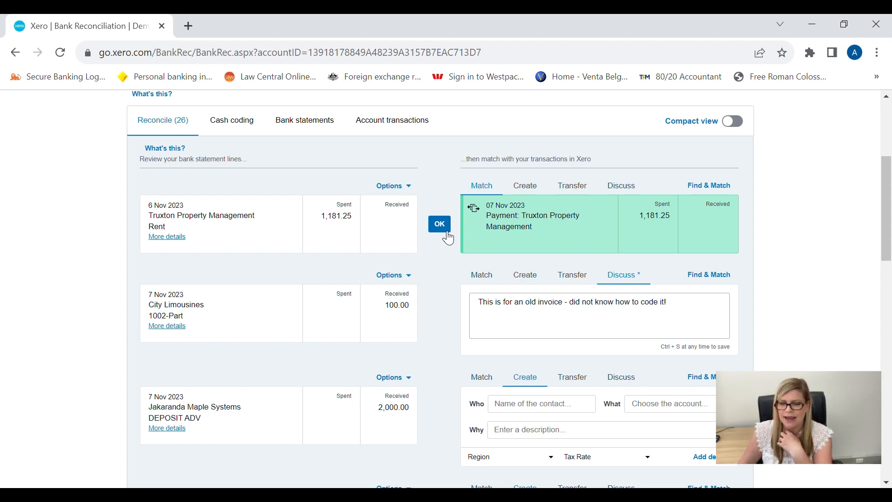
pyautogui.click(453, 228)
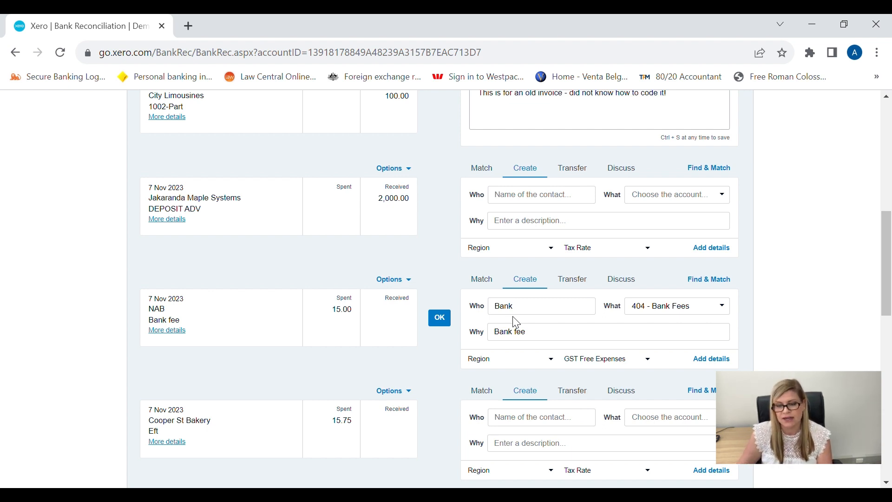
pyautogui.click(443, 318)
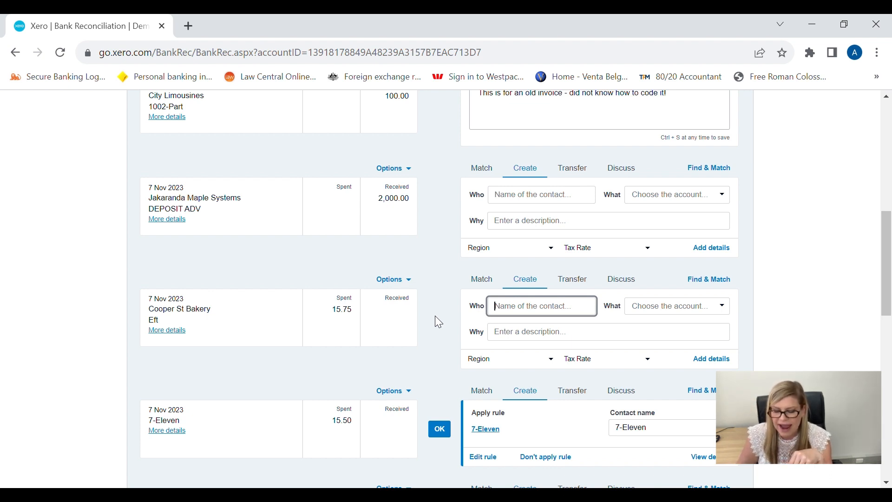
# Add the line "Please fix for me" to the discussion note on the City Limousines receipt and save it.
pyautogui.scroll(3, 431, 348)
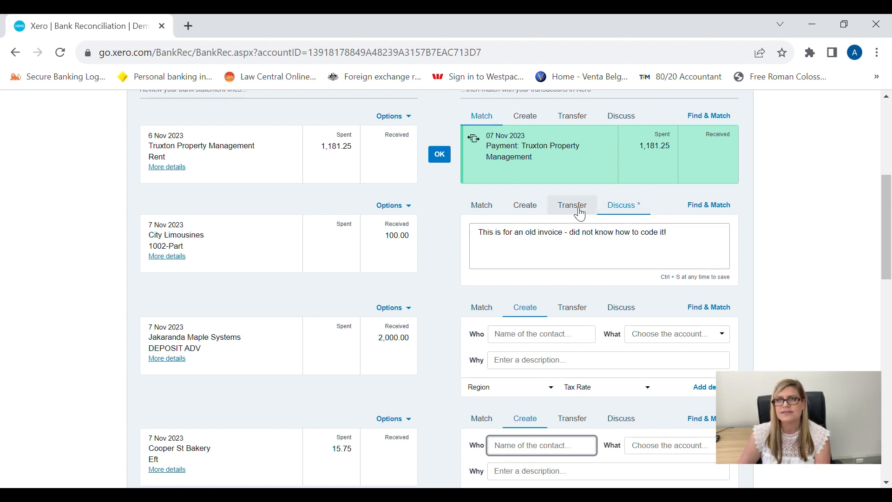
pyautogui.click(682, 239)
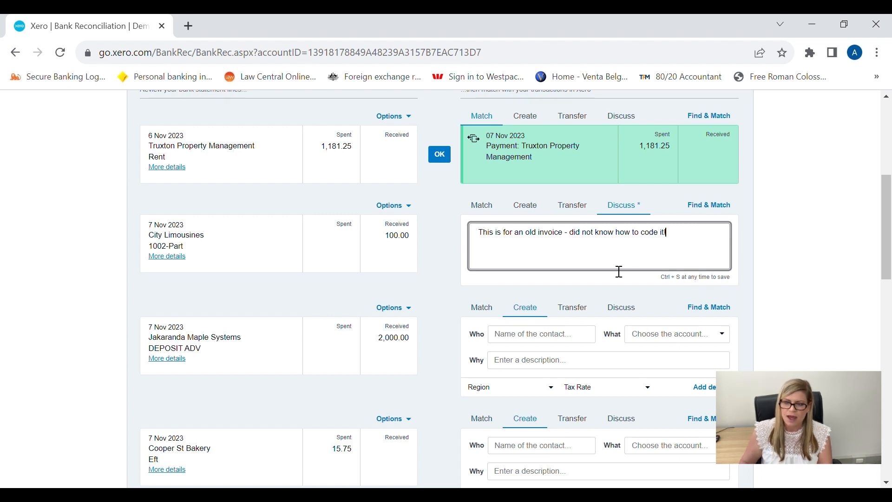
pyautogui.press('Return')
pyautogui.write('Please fis')
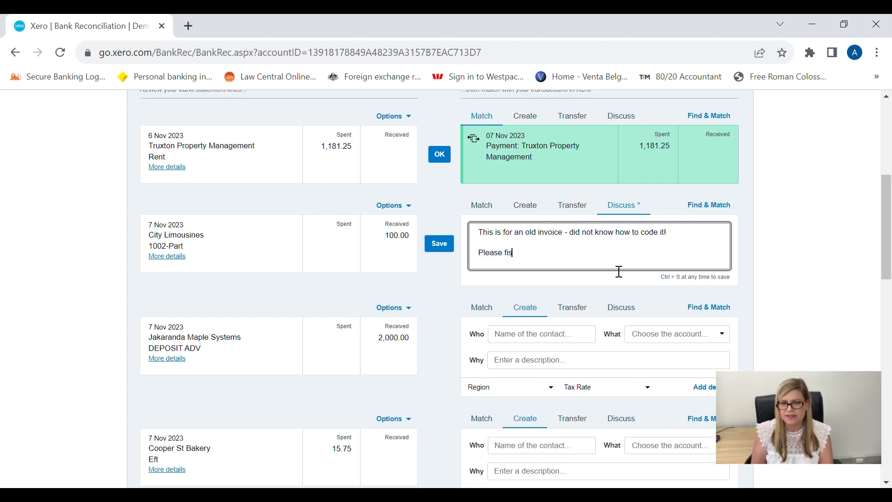
pyautogui.press('BackSpace')
pyautogui.write('x for me')
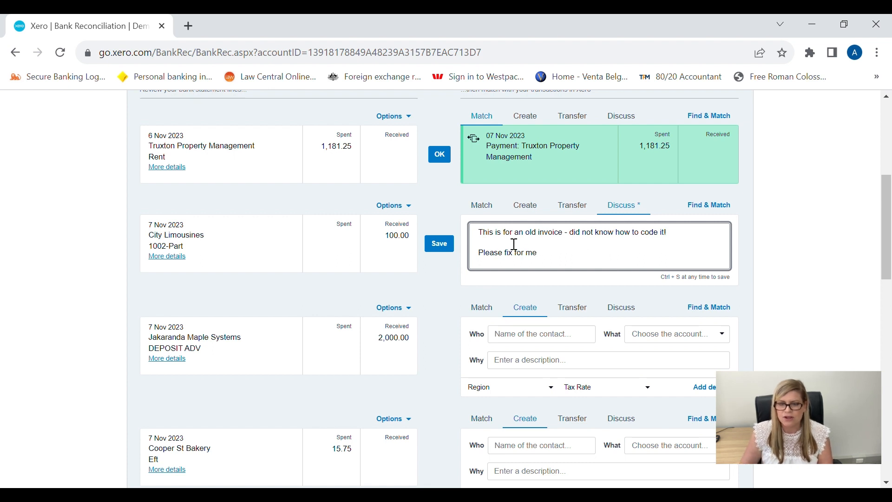
pyautogui.click(439, 246)
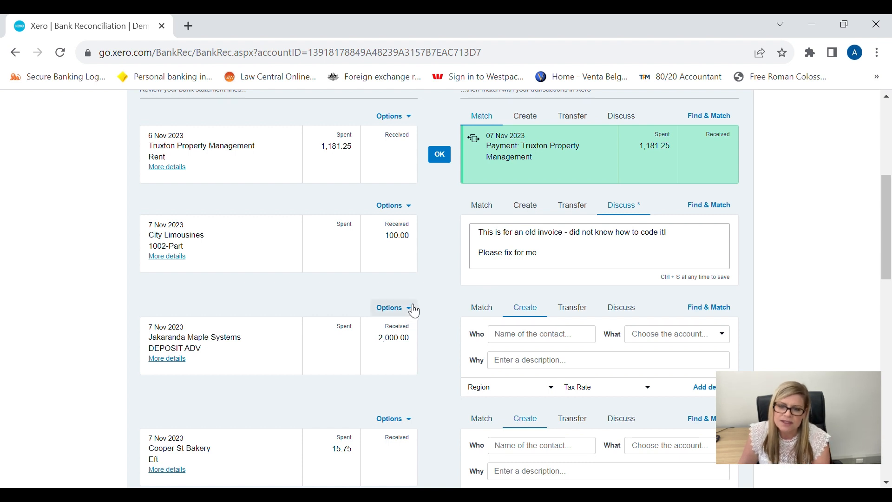
# For the 7 Nov 2023 Jakaranda Maple Systems receipt, create the new contact Jakaranda Maple Systems and set the account to 200 - Sales.
pyautogui.scroll(-3, 415, 309)
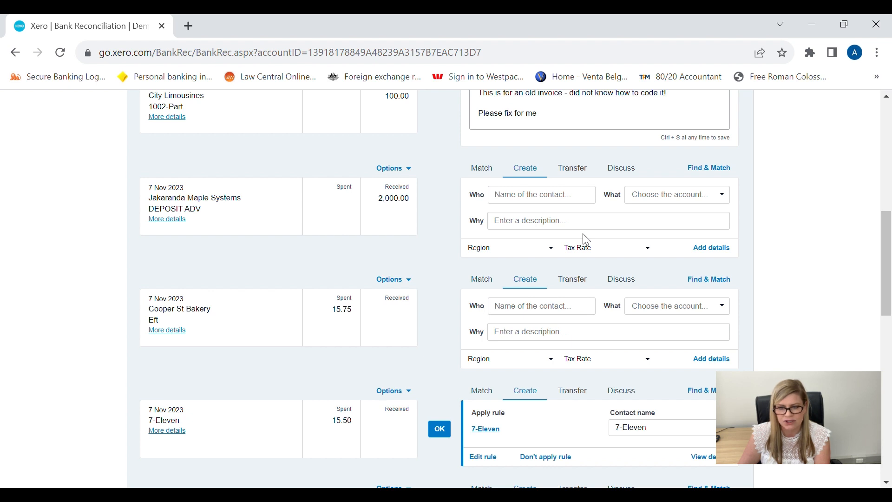
pyautogui.click(548, 202)
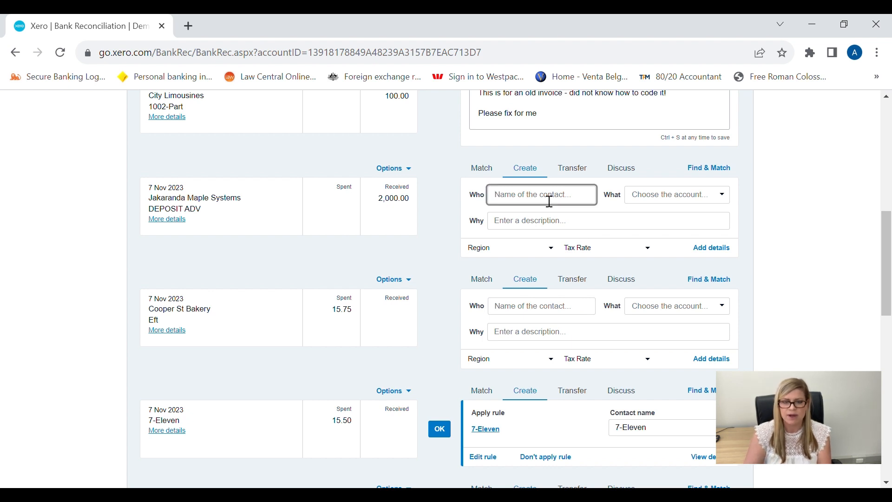
pyautogui.write('Jakaranda Maple Systems')
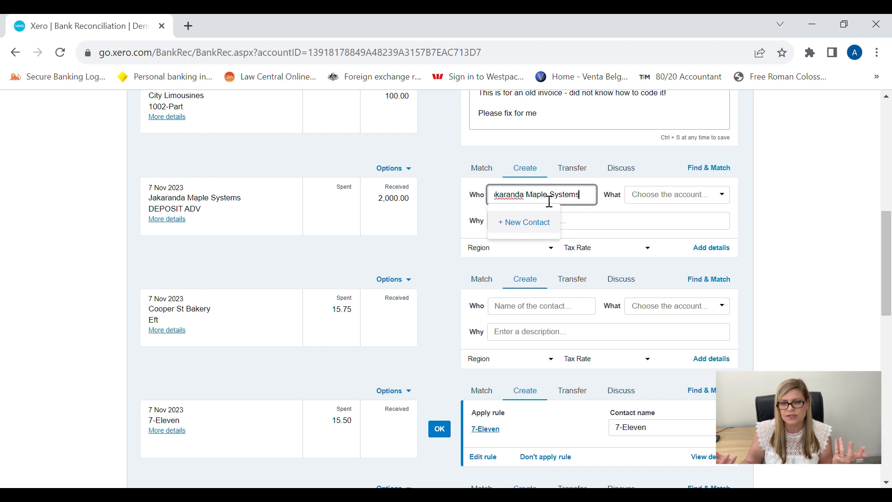
pyautogui.click(559, 218)
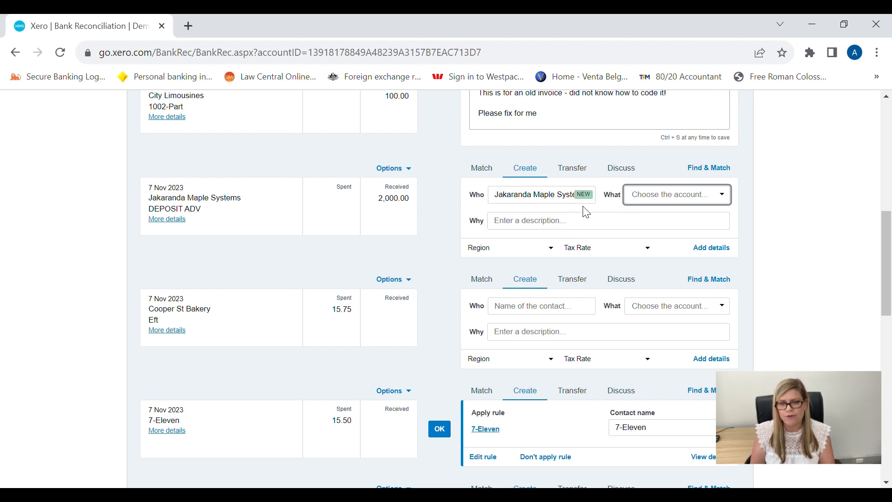
pyautogui.write('sal')
pyautogui.press('BackSpace')
pyautogui.press('BackSpace')
pyautogui.press('BackSpace')
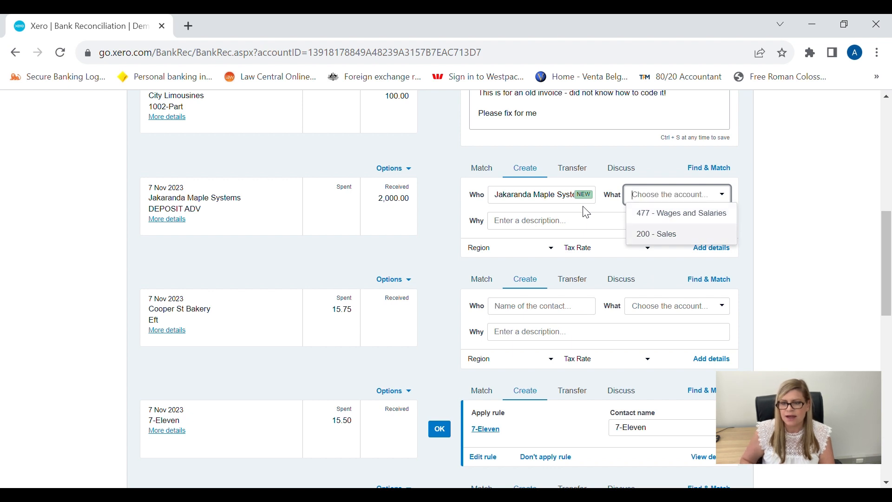
pyautogui.click(659, 235)
# Describe the 7 Nov 2023 Jakaranda Maple Systems receipt as "Sale of goods and services" and reconcile it.
pyautogui.click(556, 228)
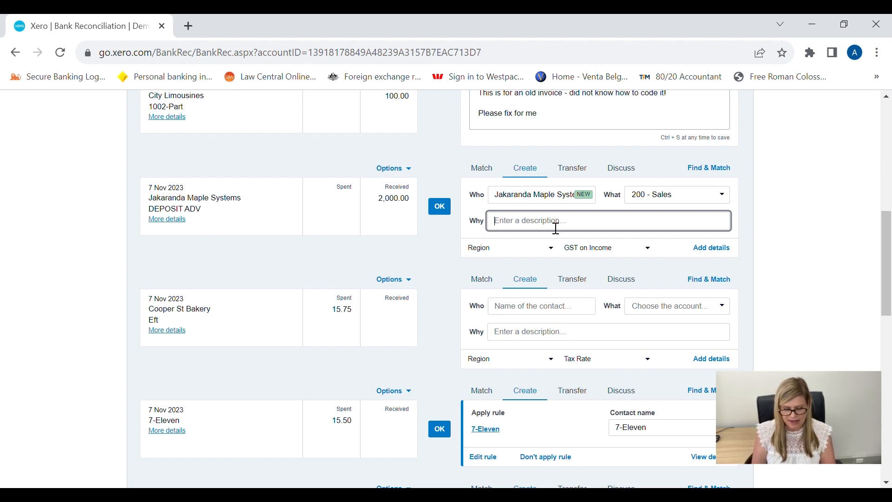
pyautogui.write('Sale of')
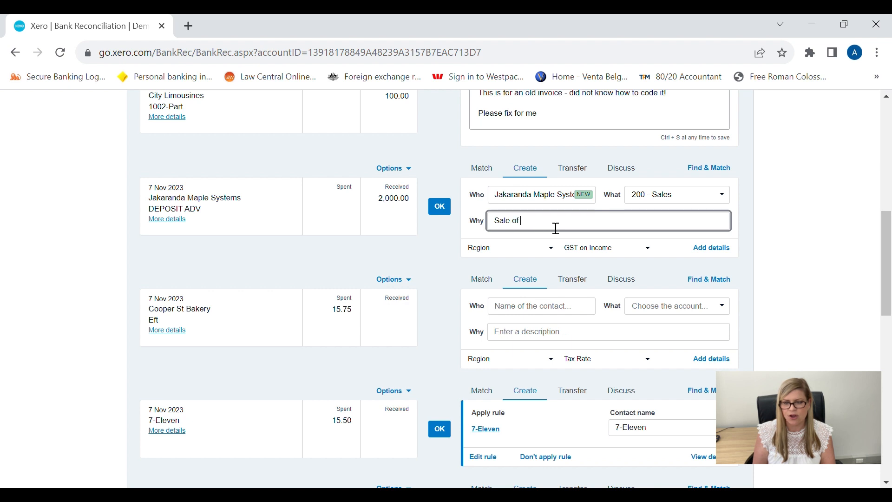
pyautogui.write(' goods and s')
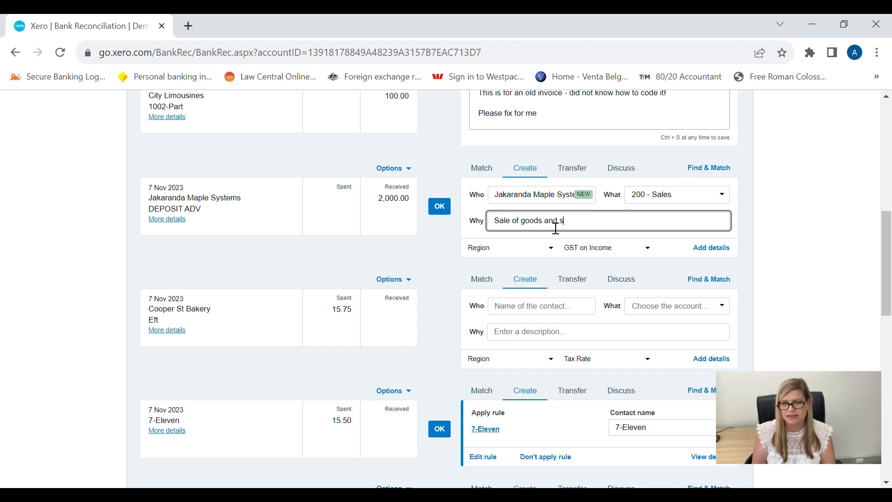
pyautogui.write('ervices')
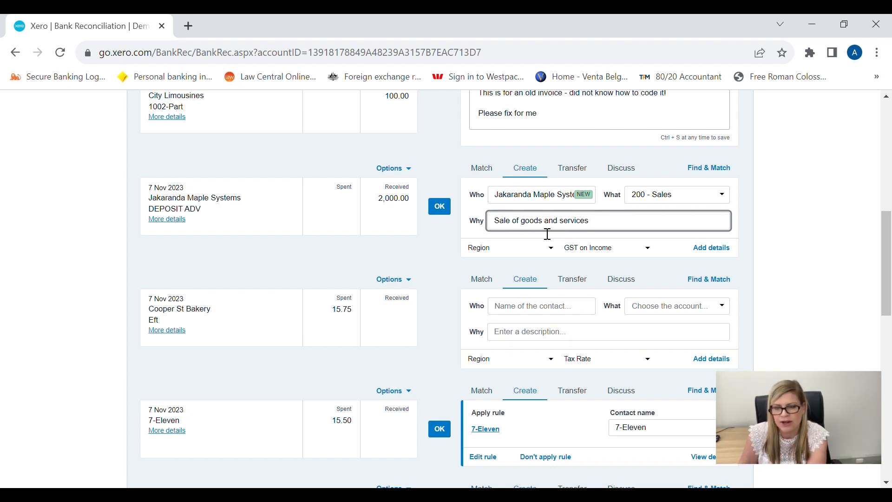
pyautogui.click(439, 207)
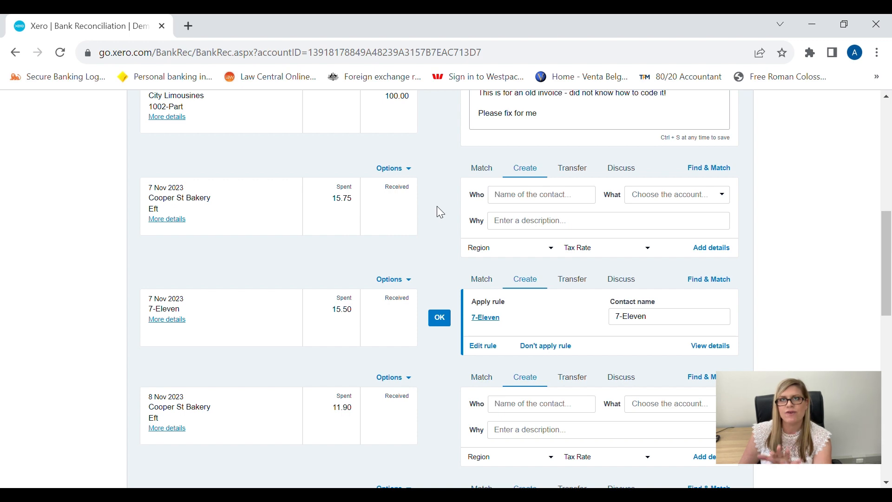
# Open the sales invoices and look through the full list and the invoices awaiting payment.
pyautogui.scroll(10, 478, 253)
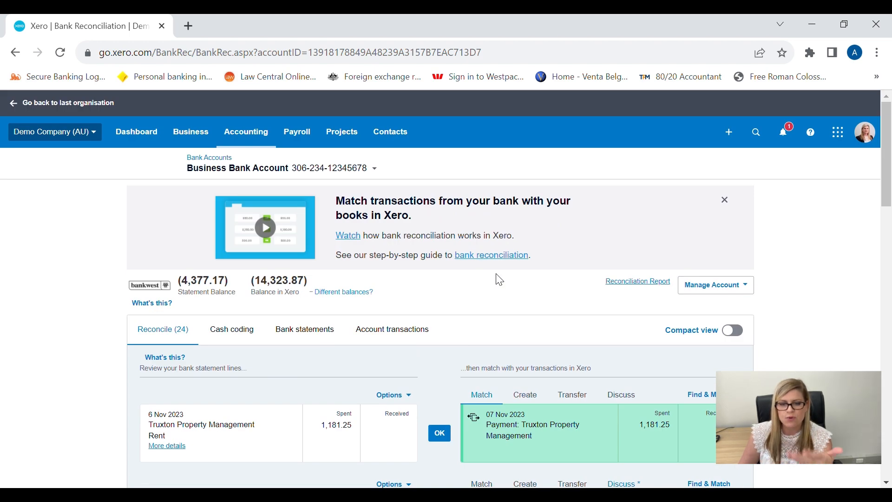
pyautogui.click(144, 135)
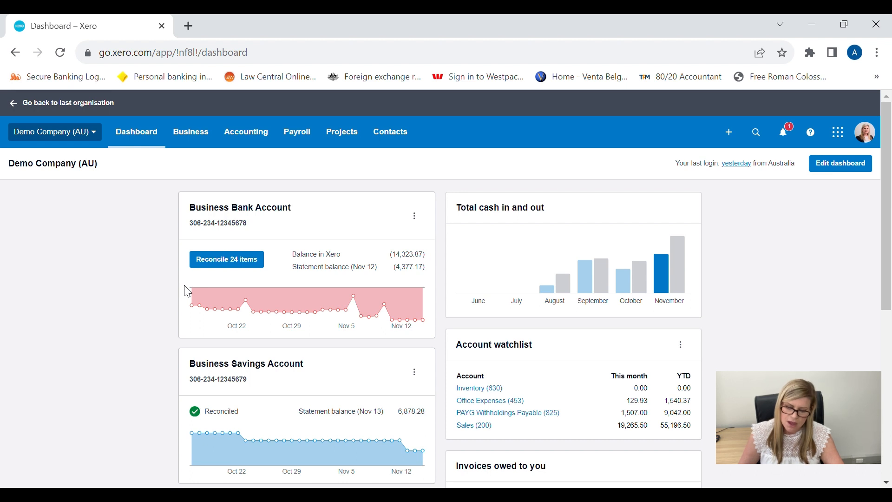
pyautogui.click(203, 144)
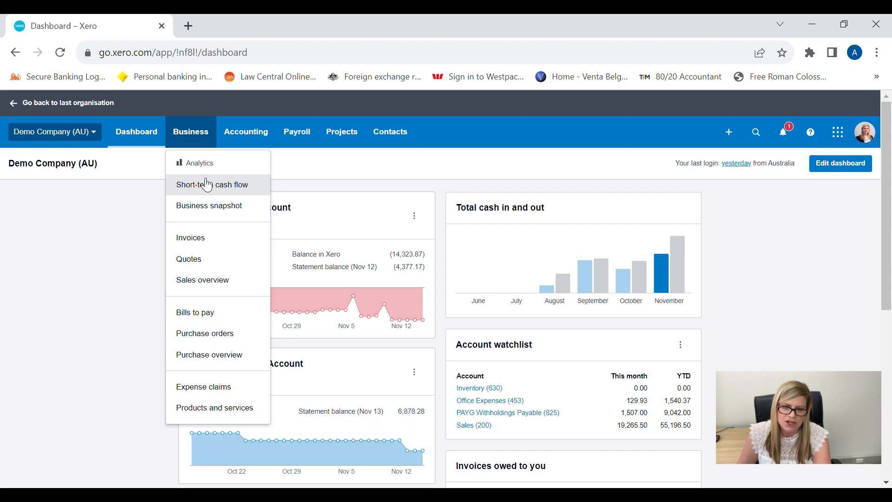
pyautogui.click(212, 249)
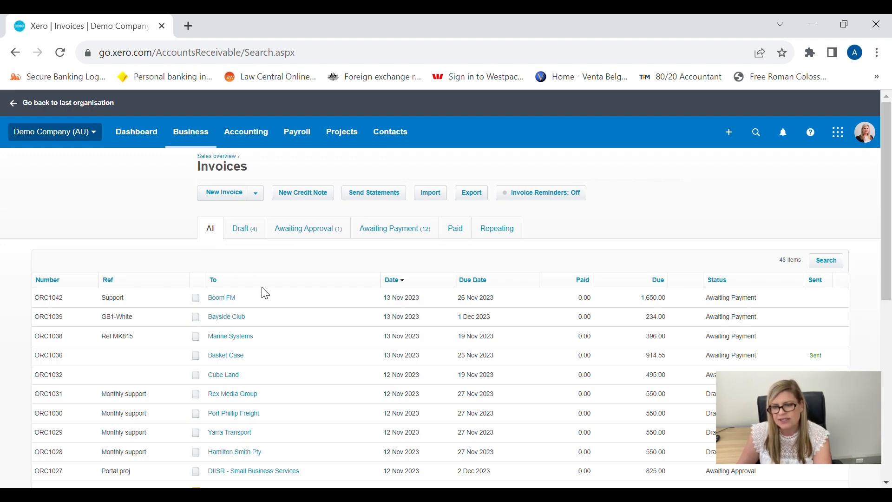
pyautogui.scroll(-7, 265, 293)
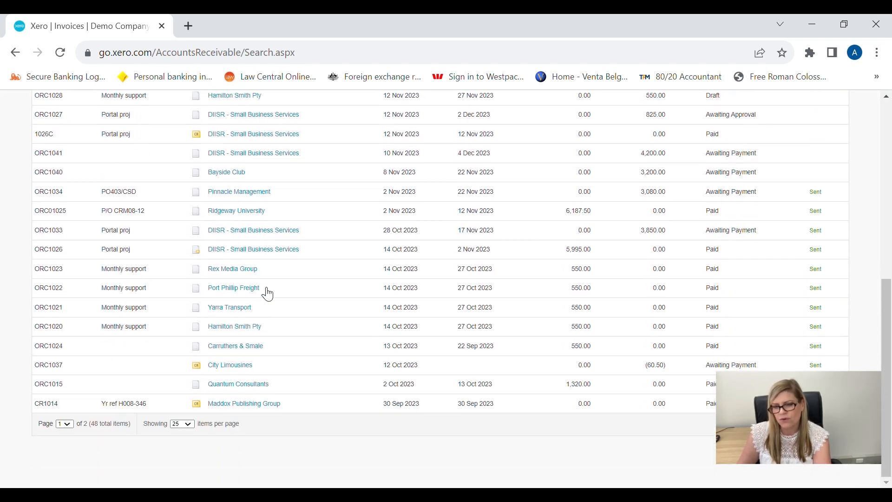
pyautogui.scroll(7, 268, 294)
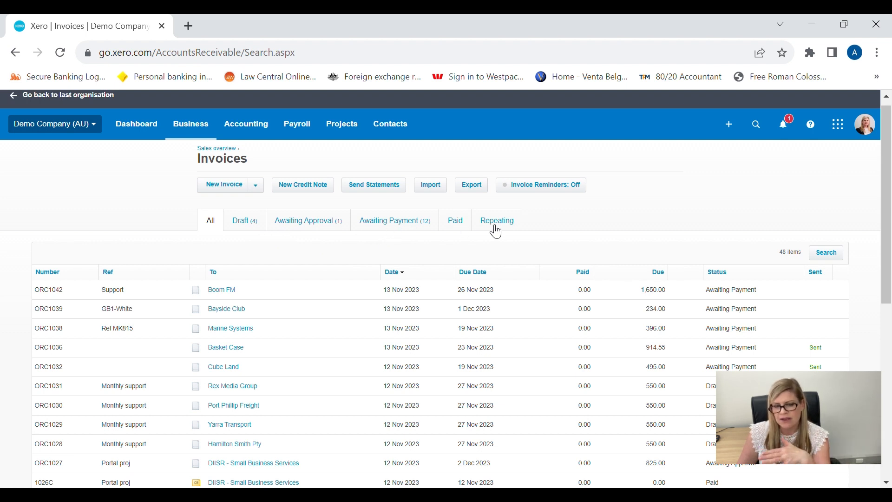
pyautogui.click(417, 231)
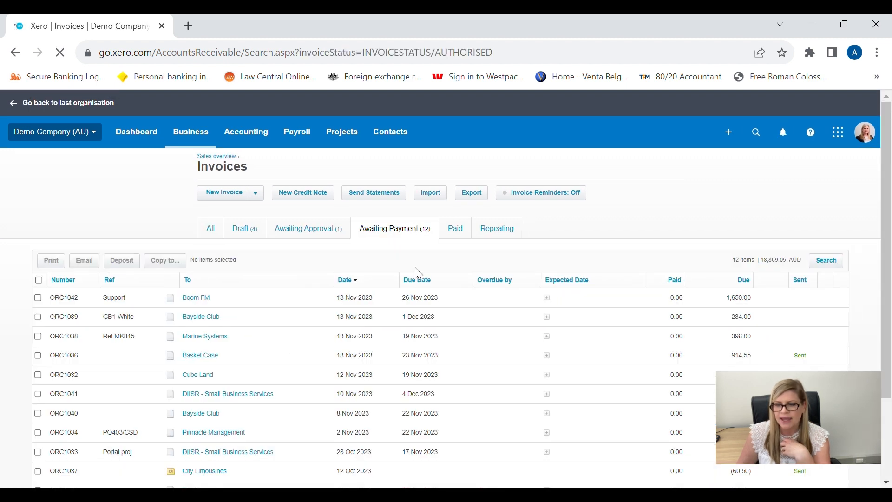
pyautogui.scroll(-2, 417, 274)
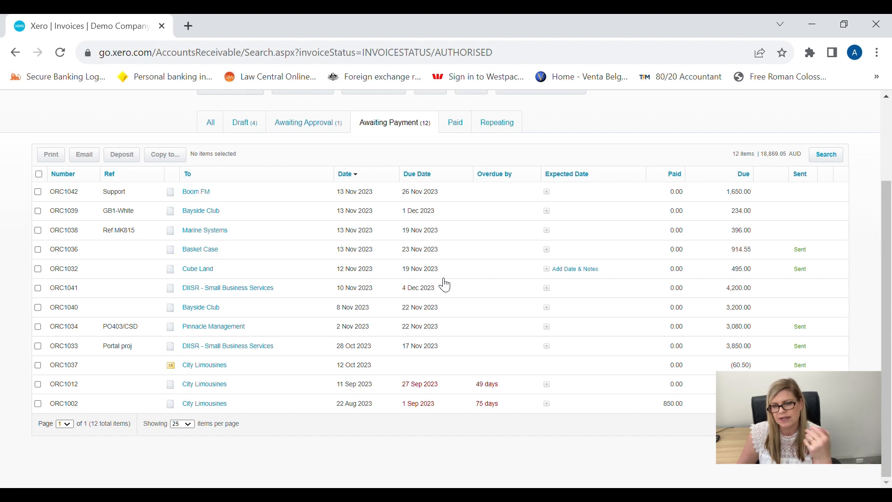
pyautogui.scroll(2, 446, 285)
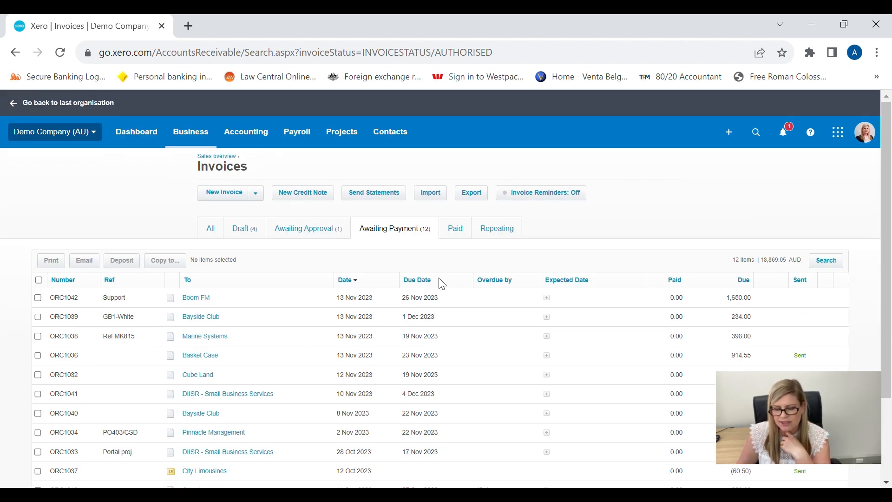
# Start a new sales invoice addressed to the existing contact Jakaranda Maple Systems, keeping the default invoice date.
pyautogui.click(235, 196)
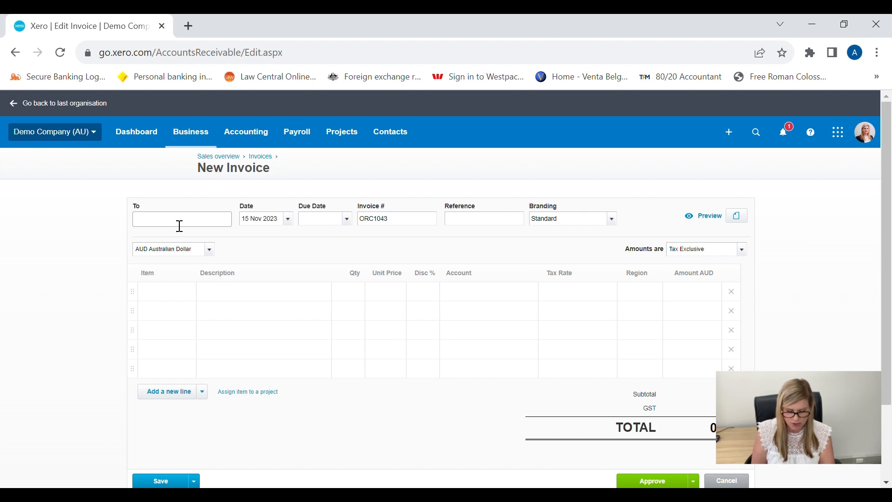
pyautogui.write('Jaka')
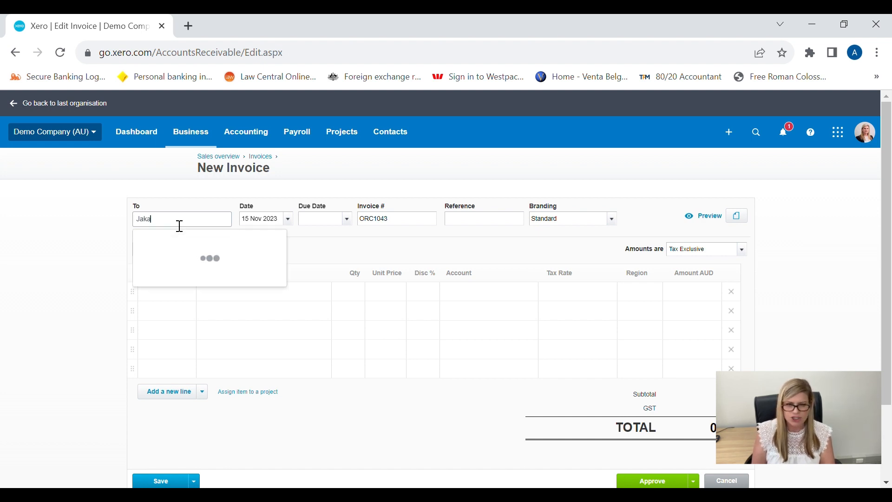
pyautogui.write('randa Maple ')
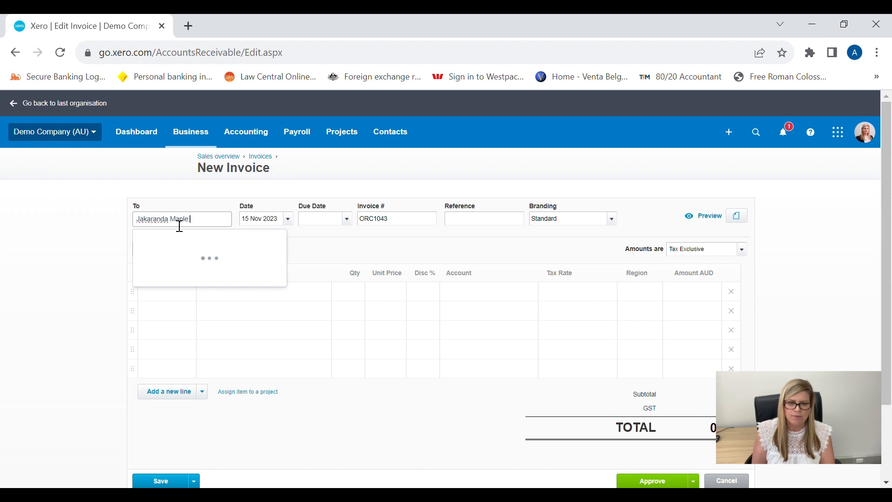
pyautogui.write('Systems')
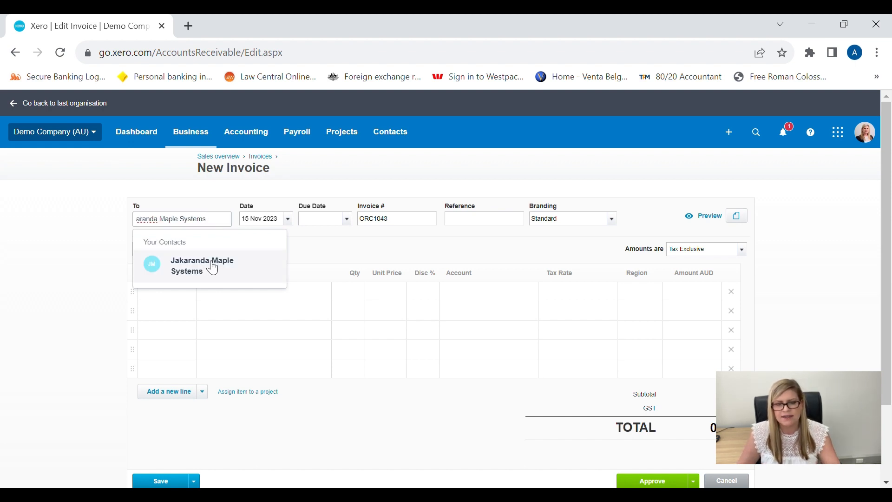
pyautogui.click(213, 269)
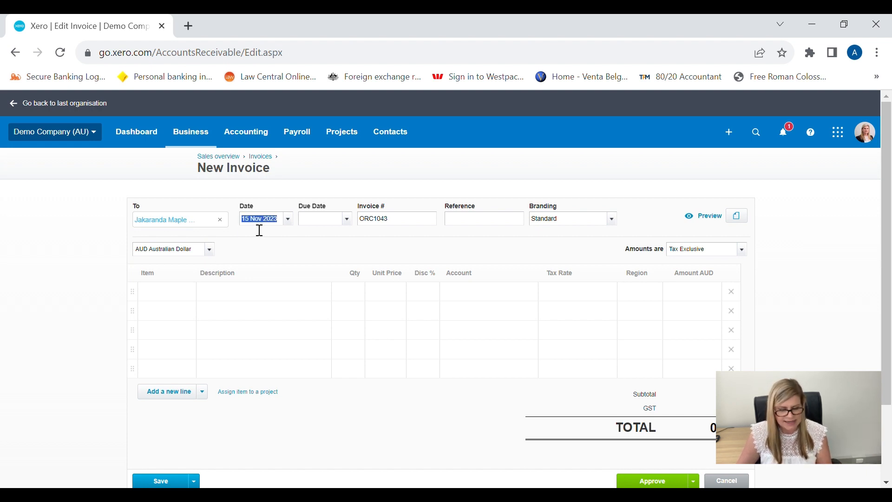
pyautogui.press('Tab')
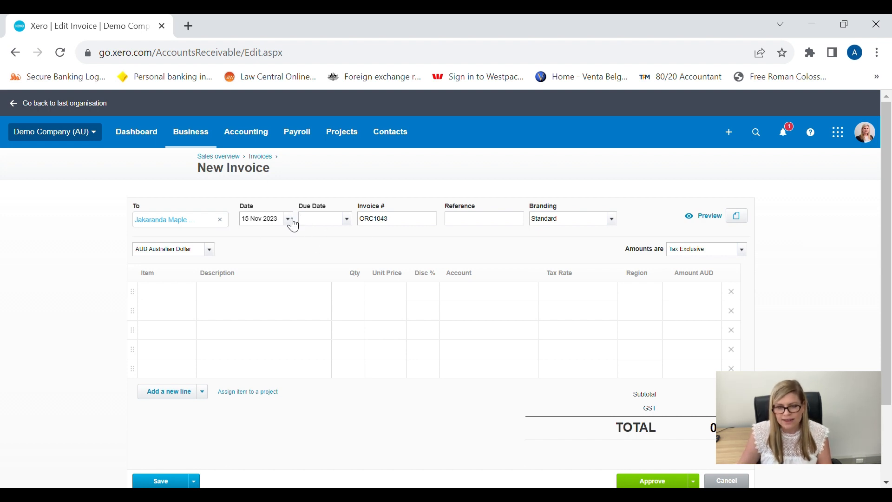
# Set the invoice's due date to 7 days ahead, 22 Nov 2023.
pyautogui.click(347, 223)
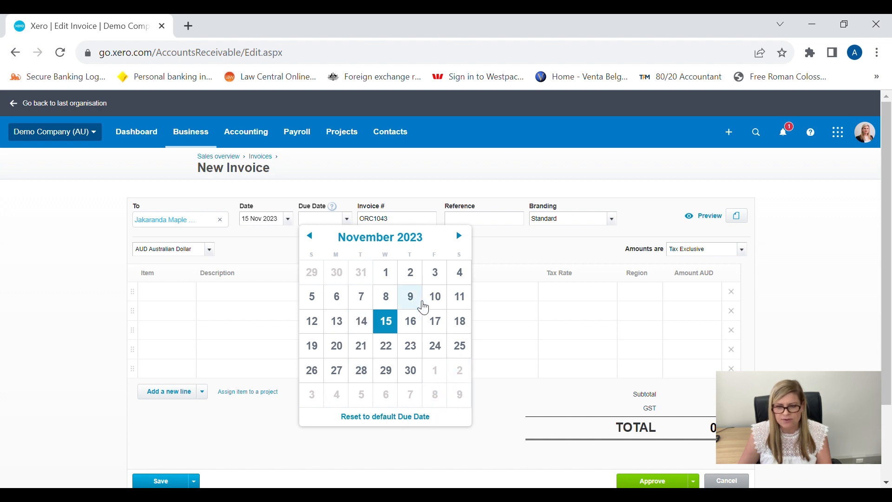
pyautogui.click(340, 255)
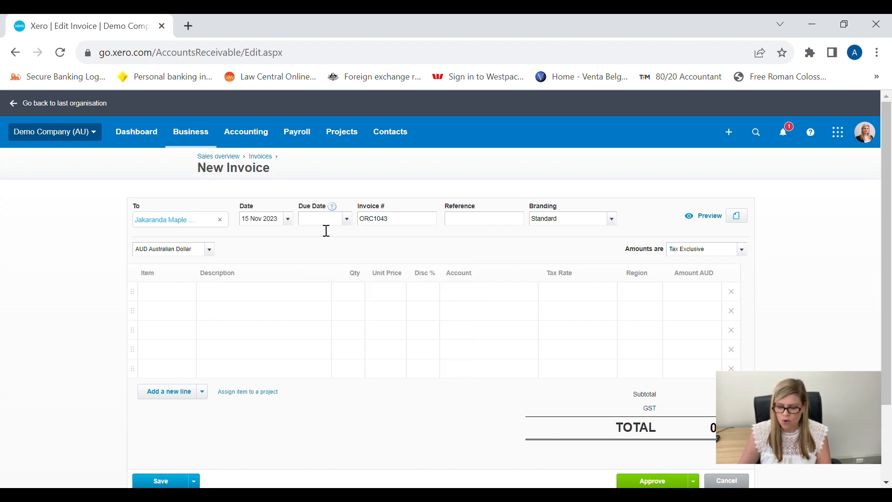
pyautogui.write('+')
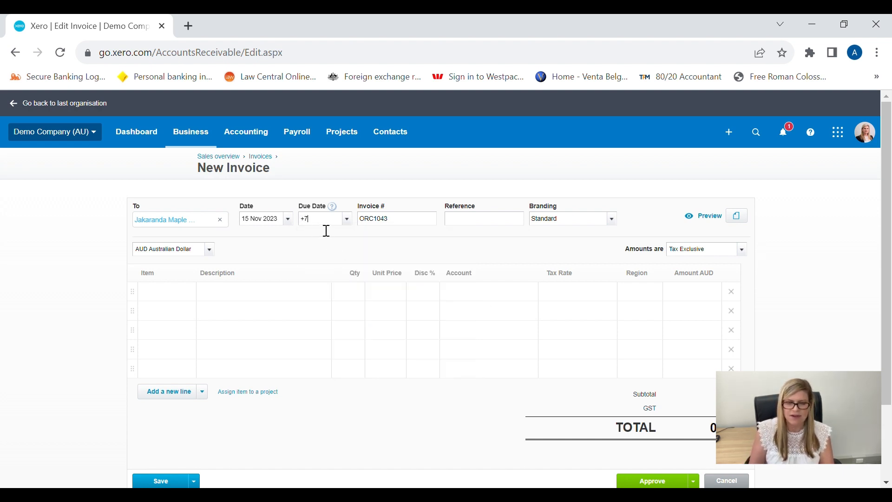
pyautogui.write('7')
pyautogui.press('Tab')
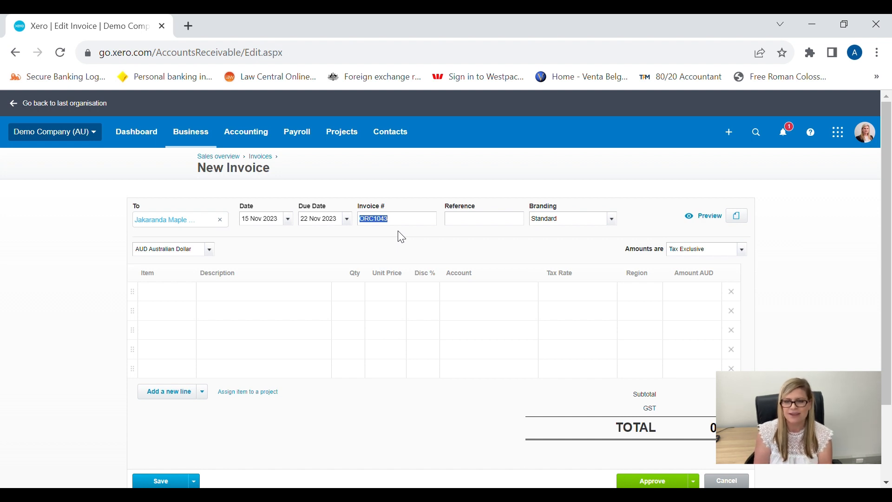
# Enter ORC1043 as the invoice number and TEST0001 as the reference.
pyautogui.write('1')
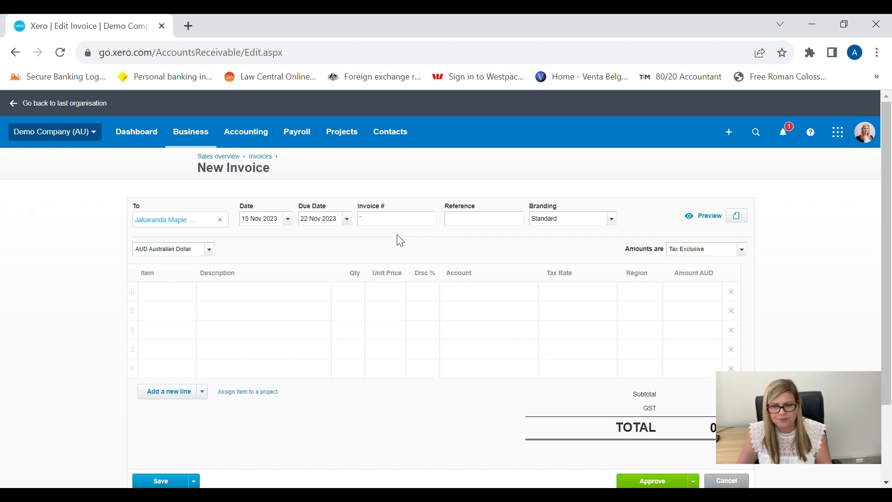
pyautogui.write('Ord')
pyautogui.press('BackSpace')
pyautogui.press('BackSpace')
pyautogui.write('R')
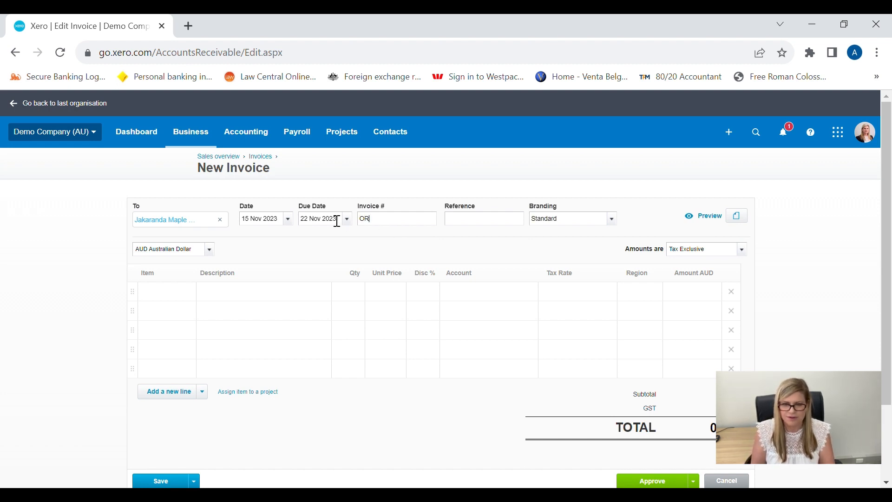
pyautogui.write('C1043')
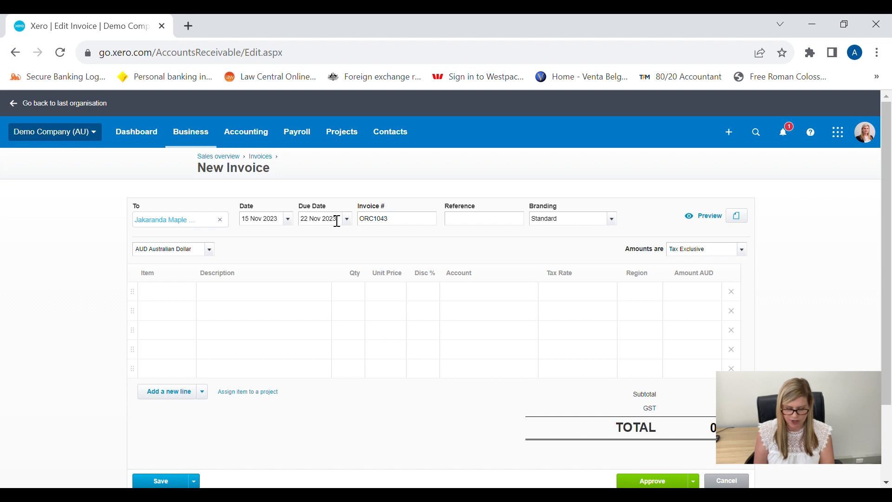
pyautogui.write('TEST0001')
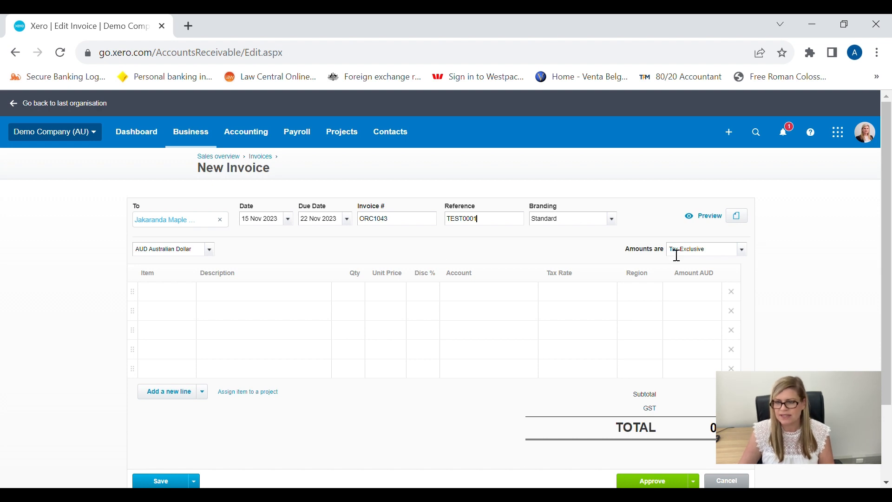
# Fill the first invoice line with "Legal advice for the purchase of a new piece of equipment", quantity 1 and unit price 2,000.
pyautogui.click(262, 297)
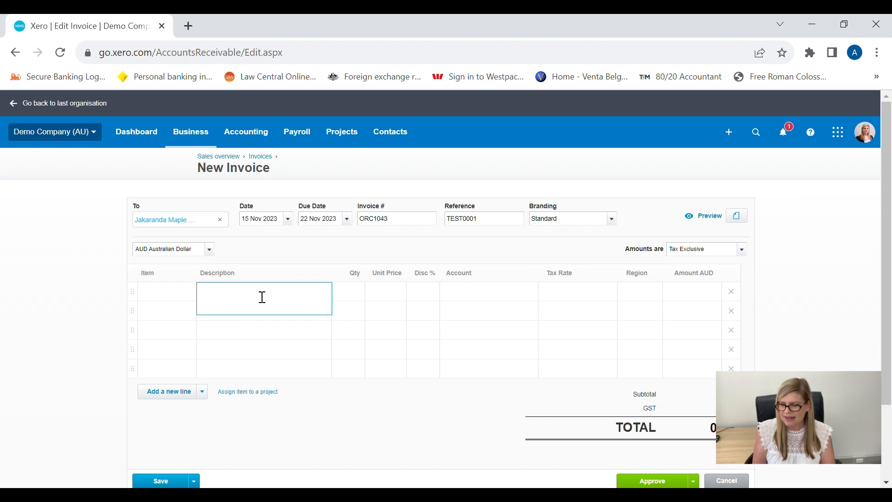
pyautogui.write('Legal advice for the purchase of a new piece of equipment')
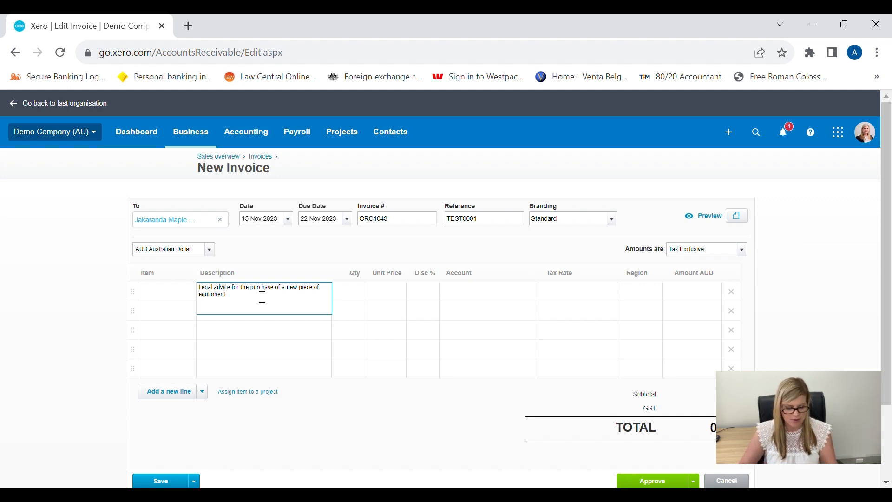
pyautogui.press('Tab')
pyautogui.write('1')
pyautogui.press('Tab')
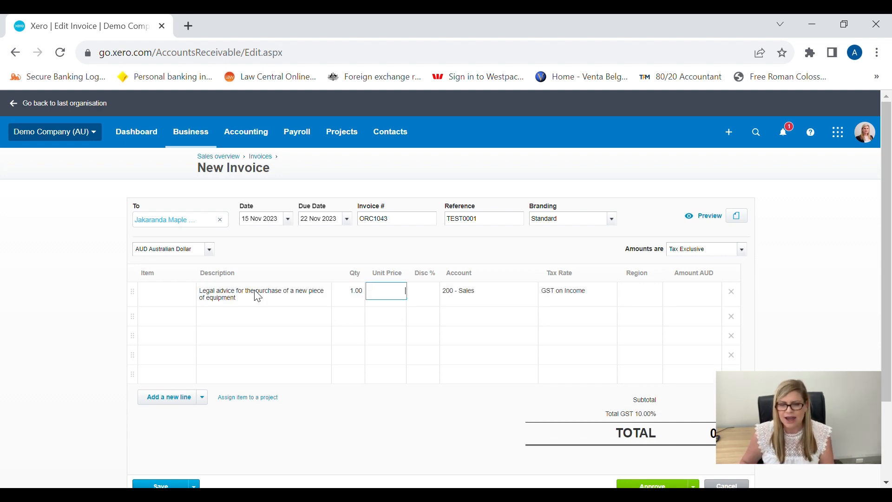
pyautogui.write('2,000')
pyautogui.press('Tab')
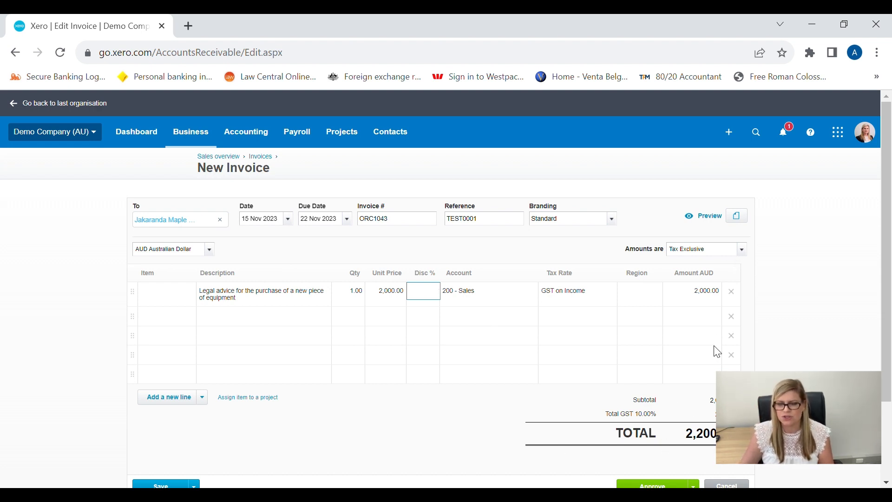
# Preview the draft Jakaranda Maple Systems invoice and examine its amounts and payment advice.
pyautogui.scroll(-2, 687, 301)
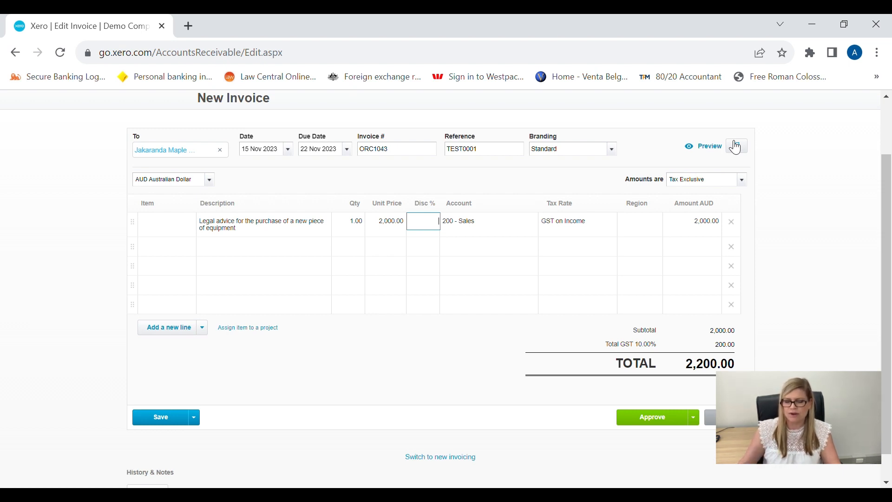
pyautogui.click(712, 146)
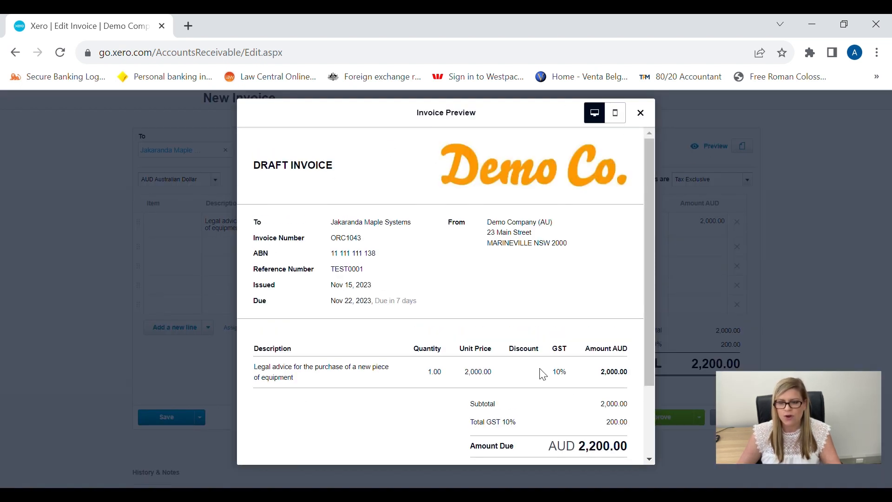
pyautogui.scroll(-2, 541, 355)
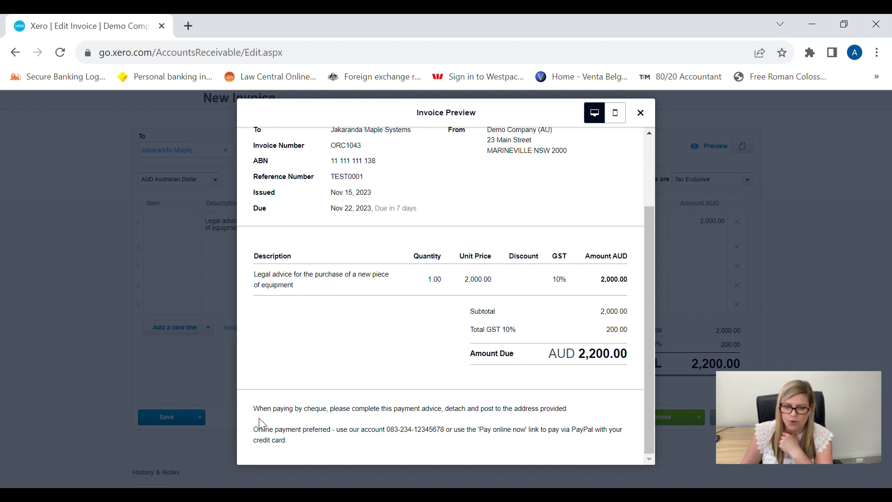
# Review the payment advice text, amounts and header details in the draft invoice preview.
pyautogui.moveTo(259, 409); pyautogui.dragTo(564, 457)
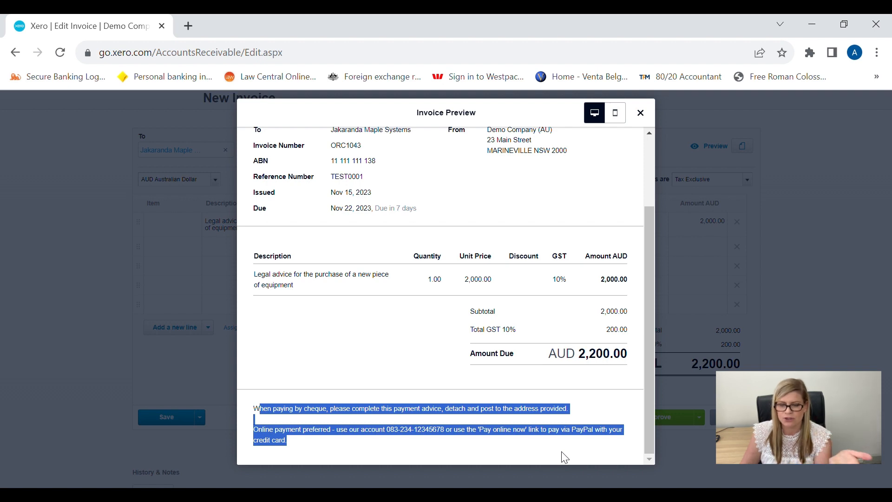
pyautogui.click(552, 440)
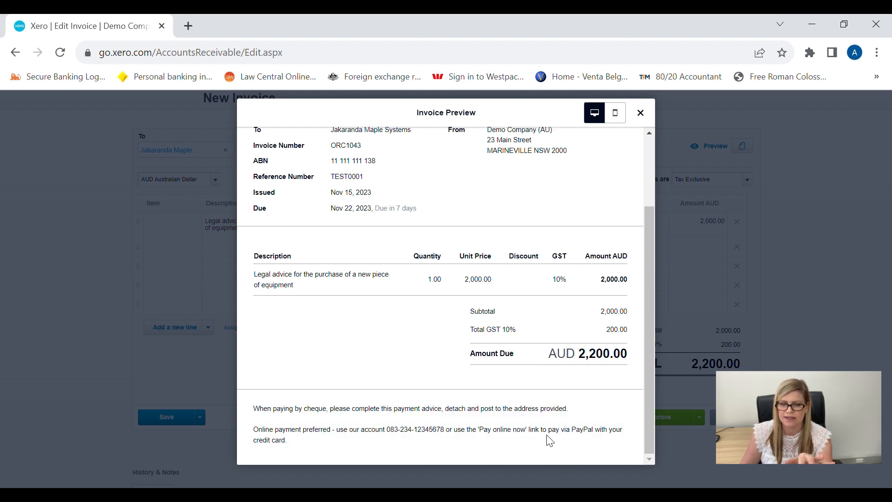
pyautogui.scroll(3, 550, 439)
pyautogui.scroll(-2, 521, 307)
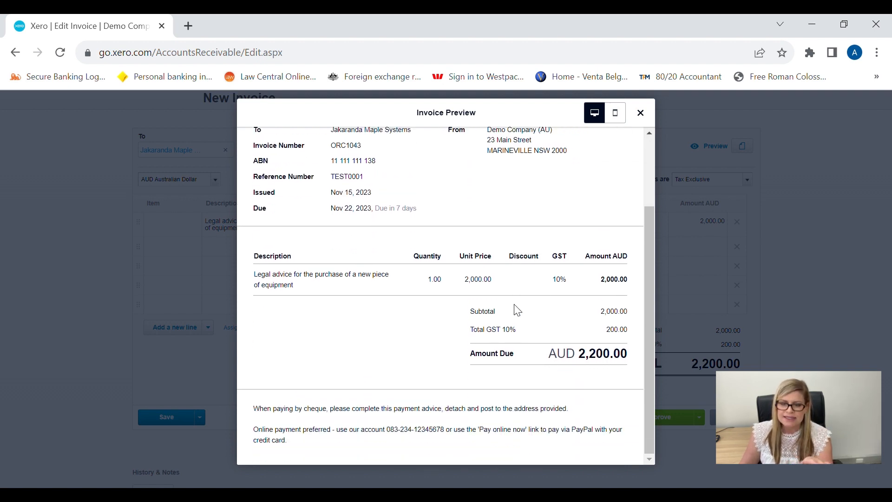
pyautogui.scroll(3, 498, 369)
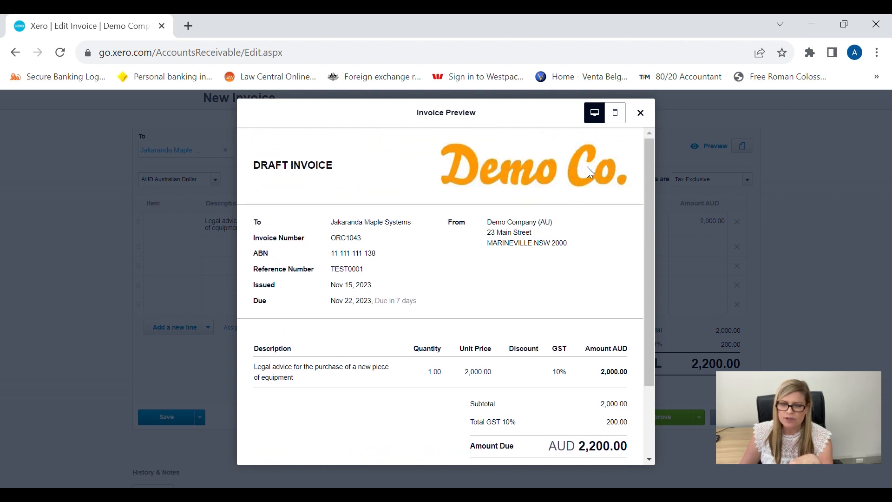
# Check the draft invoice in the mobile preview layout, then close the preview.
pyautogui.click(615, 113)
pyautogui.scroll(-6, 504, 261)
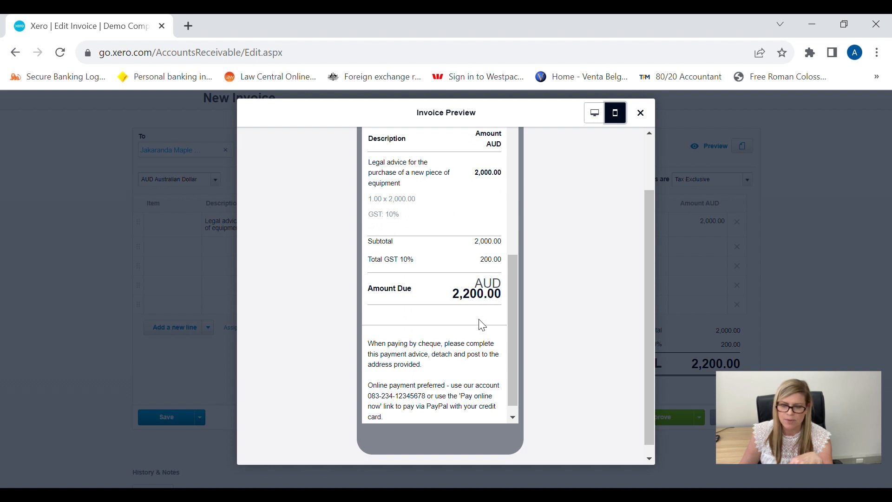
pyautogui.scroll(6, 483, 321)
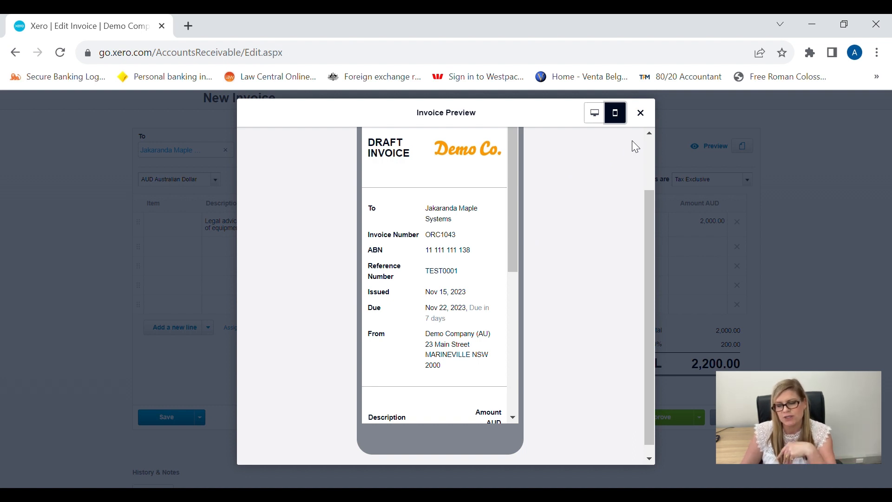
pyautogui.click(648, 124)
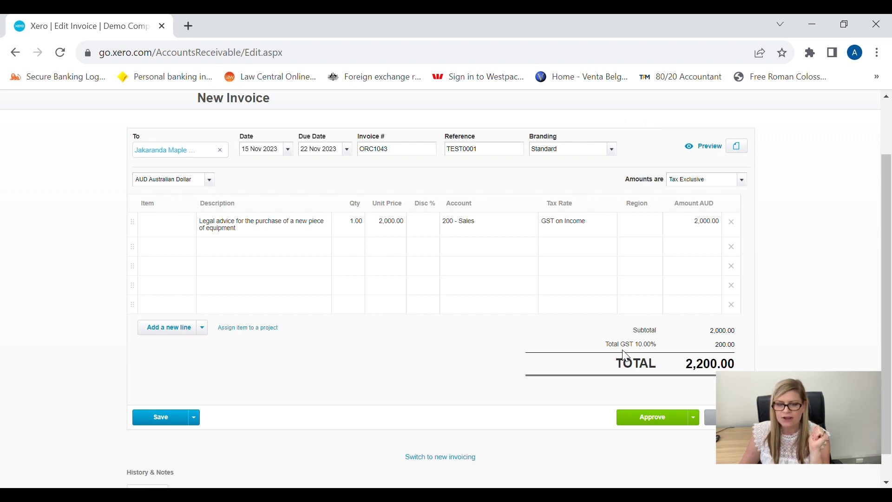
# Approve the Jakaranda Maple Systems invoice.
pyautogui.click(693, 417)
pyautogui.scroll(-1, 693, 422)
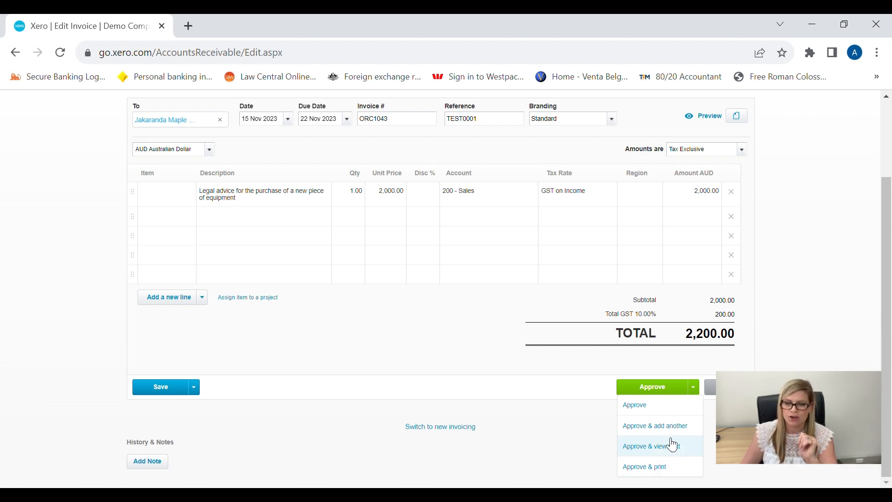
pyautogui.click(653, 387)
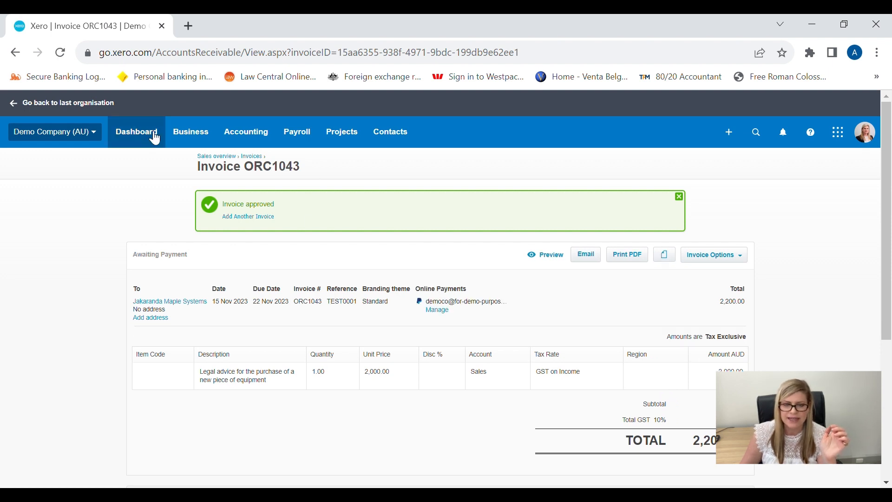
# Start a new blank sales quote for the demo company.
pyautogui.click(192, 139)
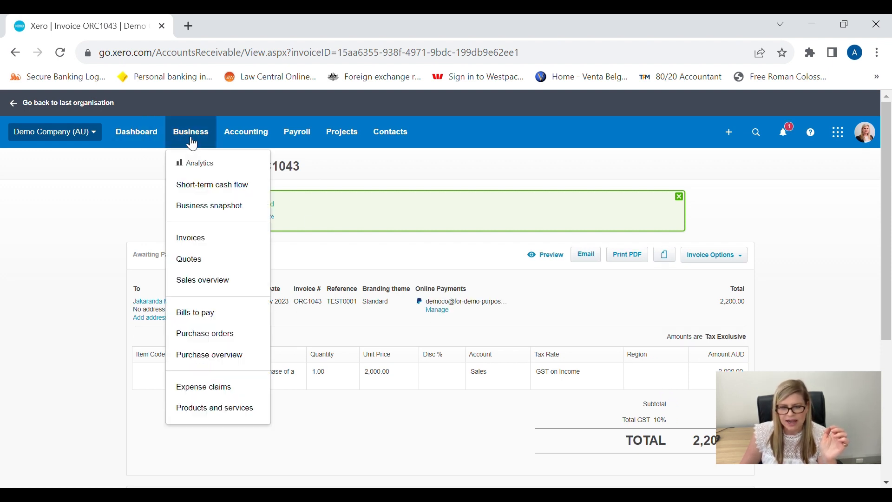
pyautogui.click(226, 265)
pyautogui.click(835, 177)
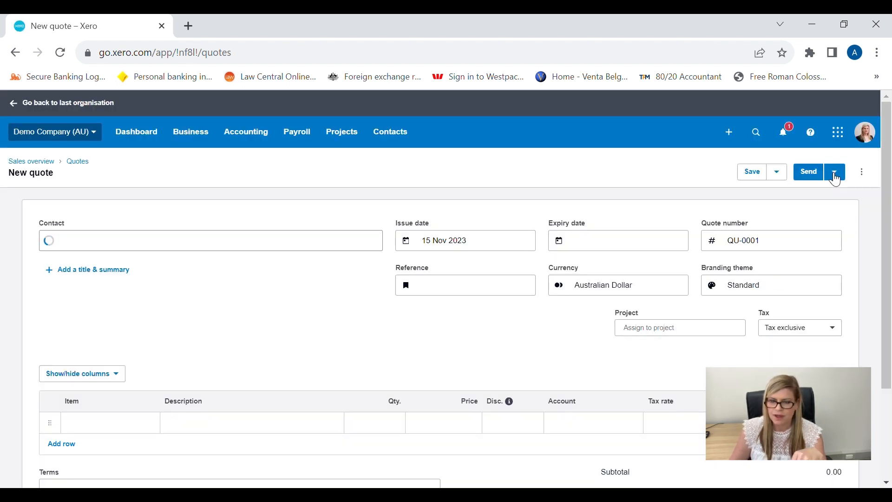
pyautogui.scroll(-3, 334, 263)
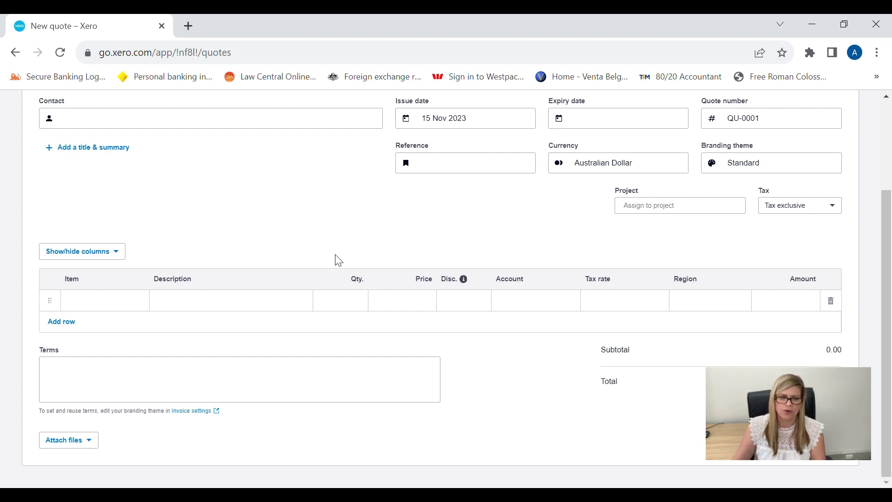
# Enter Test Company as the quote's contact and set the expiry date to 14 days ahead, 29 Nov 2023.
pyautogui.click(211, 129)
pyautogui.write('Test Company')
pyautogui.press('Tab')
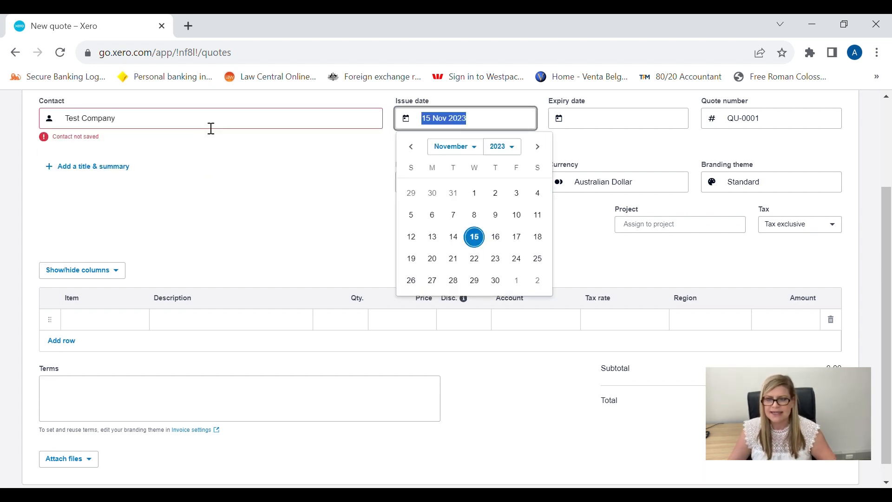
pyautogui.press('Tab')
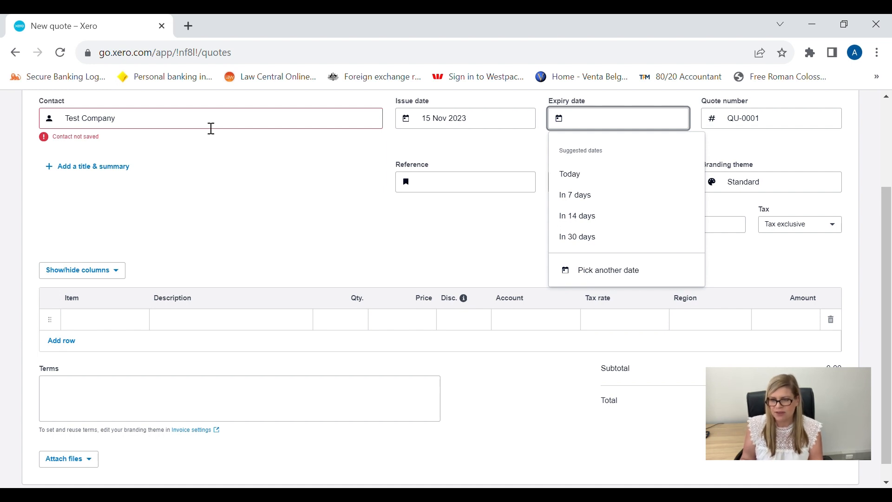
pyautogui.write('+14')
pyautogui.press('Tab')
# Clear the default quote number and enter TEST0001 as the quote's reference.
pyautogui.press('BackSpace')
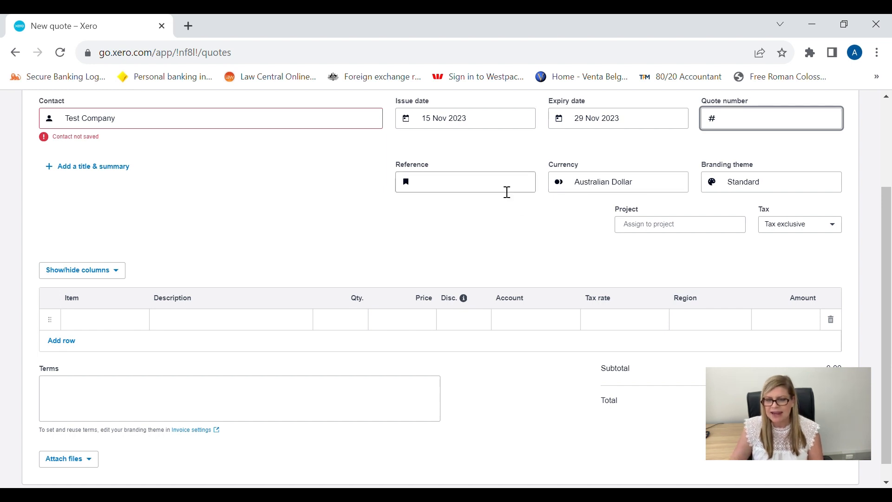
pyautogui.click(509, 188)
pyautogui.write('TEST0001')
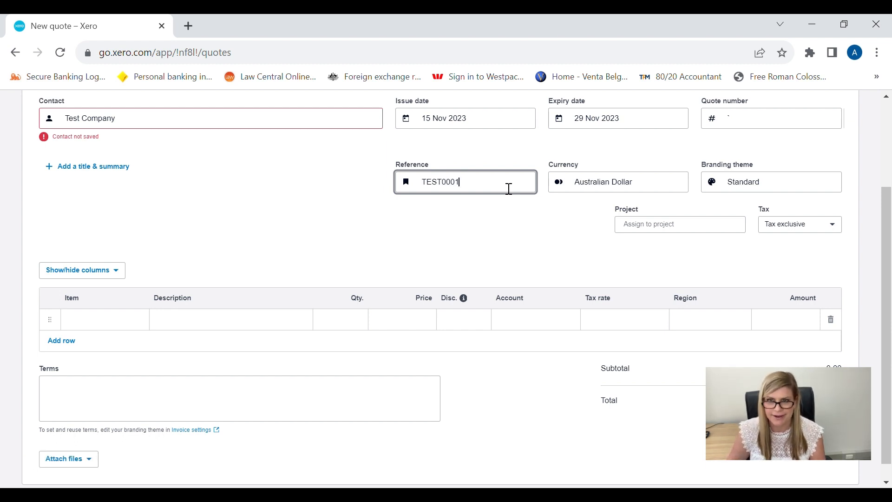
# Fill the first quote line with "Multiple year tax return and financial year preparation, bookkeeping and end of year tax planning", quantity 1 and price 2000.
pyautogui.click(212, 324)
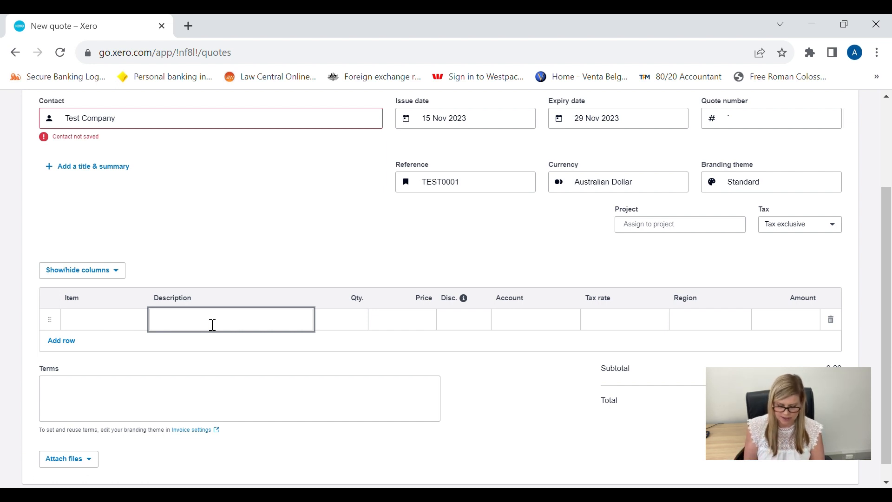
pyautogui.write('Multiple ')
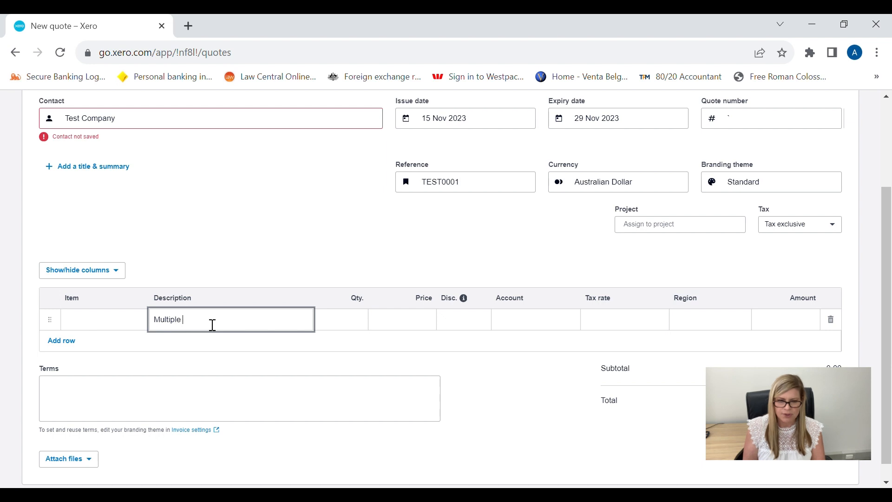
pyautogui.write('year tax return an')
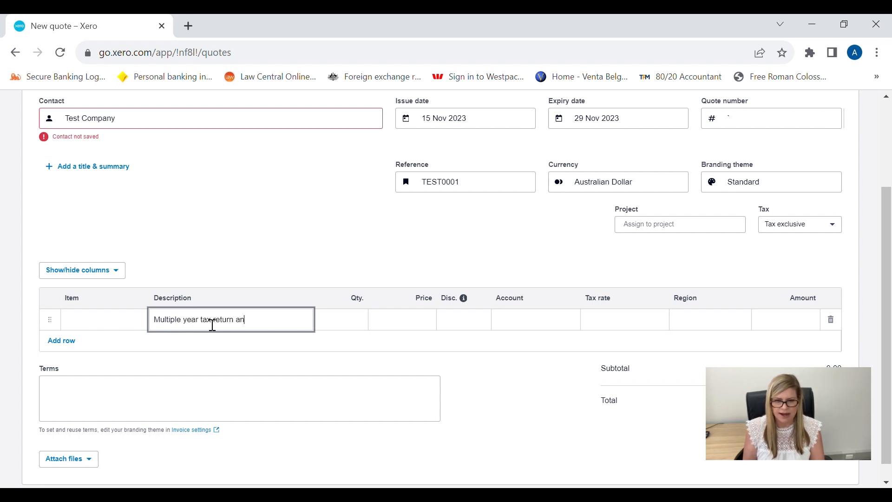
pyautogui.write('d financial year prep')
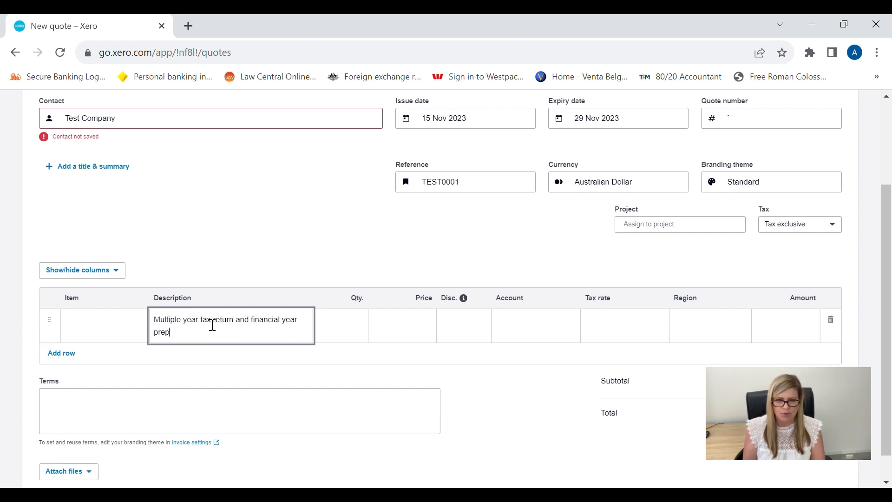
pyautogui.write('aration, ')
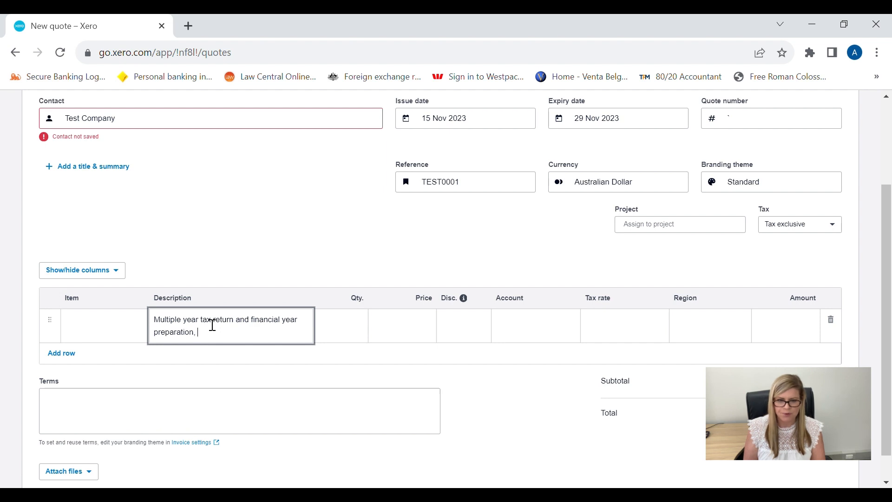
pyautogui.write('bookke')
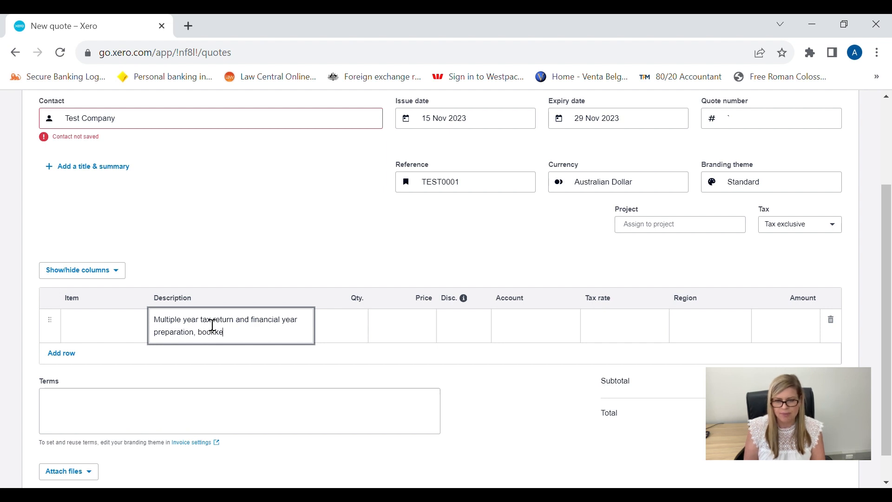
pyautogui.write('eping and')
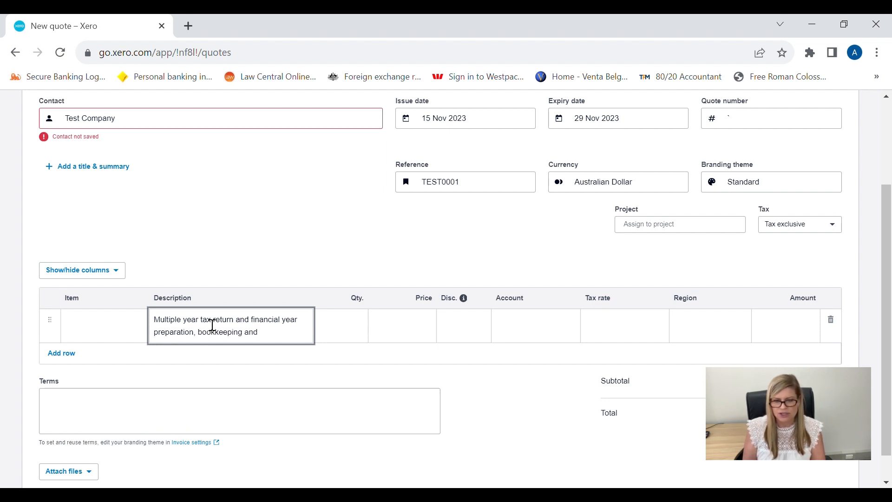
pyautogui.write(' end of year tax planning')
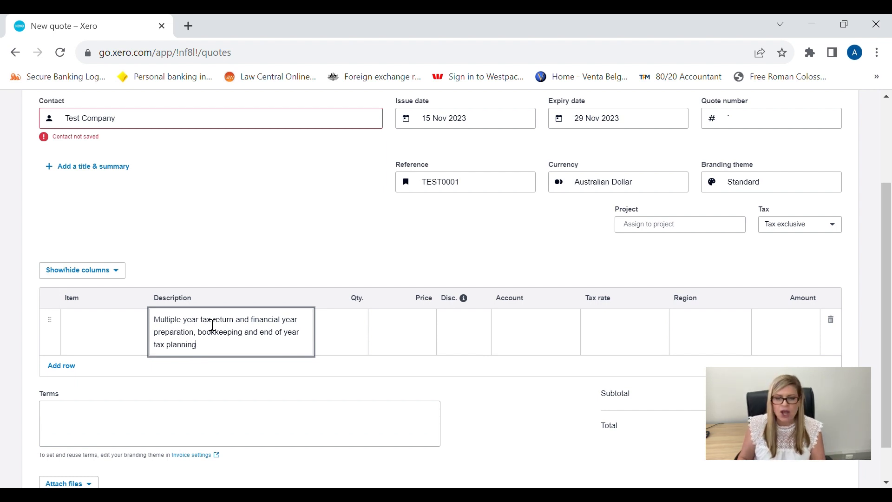
pyautogui.press('Tab')
pyautogui.write('1')
pyautogui.press('Tab')
pyautogui.write('2000')
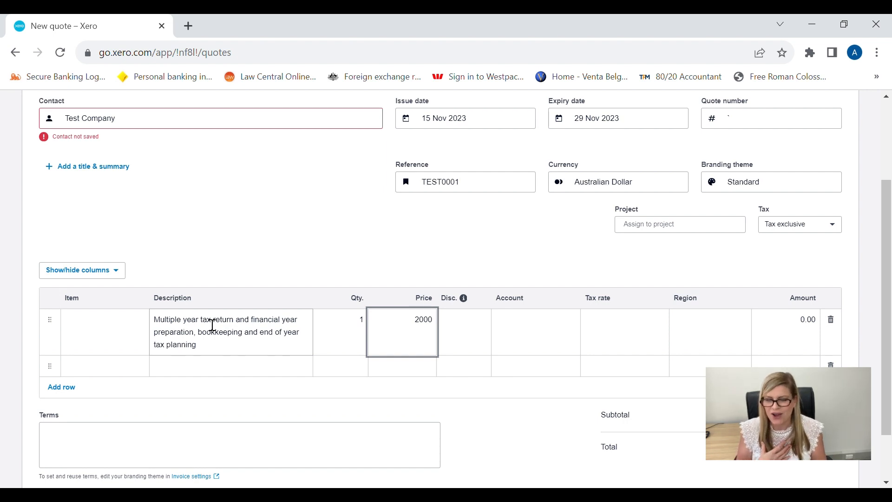
pyautogui.press('Tab')
pyautogui.press('Tab')
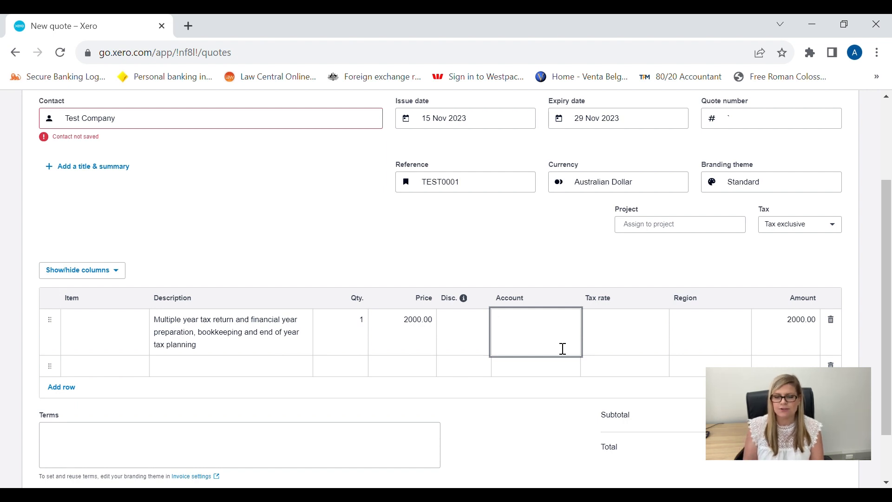
# Assign the 400 - Advertising account to the first quote line.
pyautogui.write('Adv')
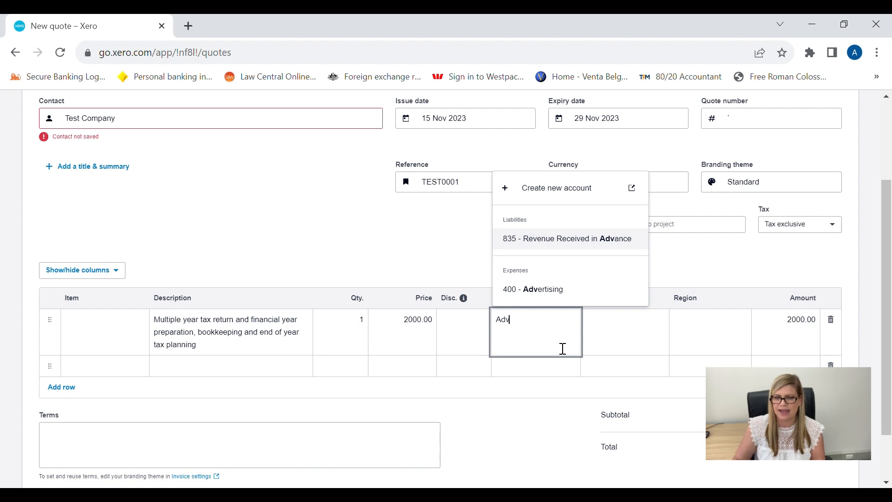
pyautogui.scroll(-2, 559, 269)
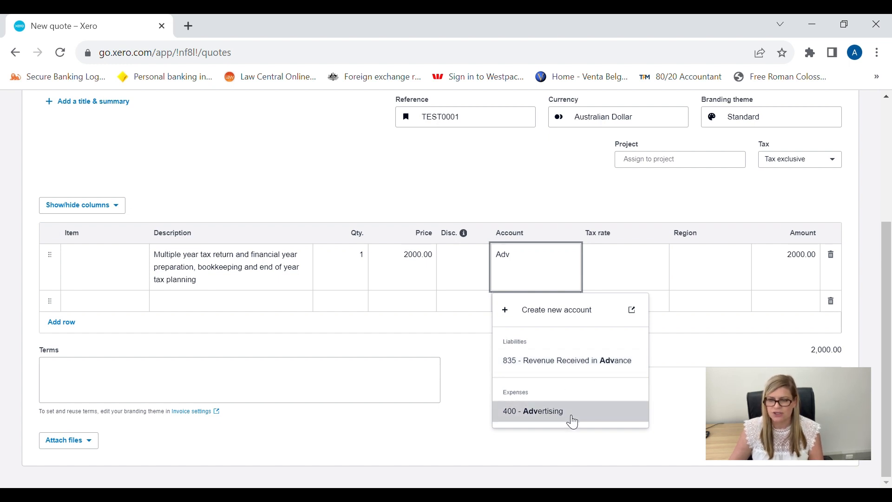
pyautogui.click(567, 424)
# Set the first quote line's account to 412 - Consulting & Accounting.
pyautogui.moveTo(578, 265); pyautogui.dragTo(505, 270)
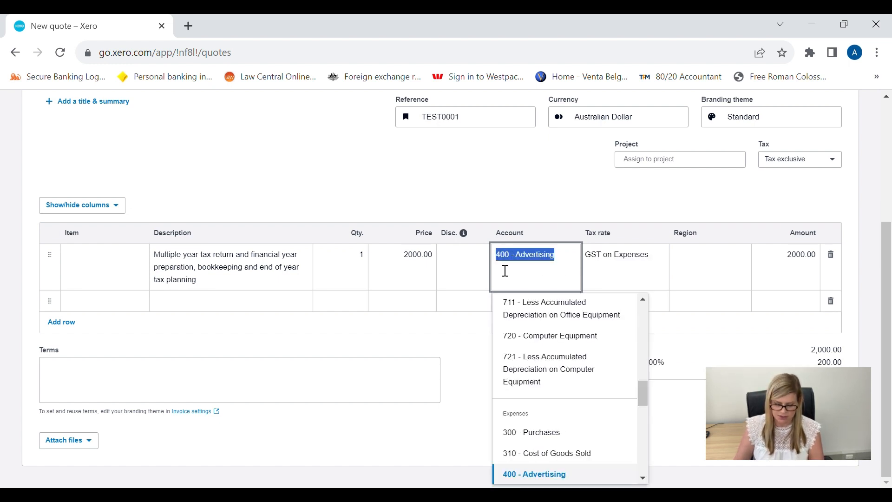
pyautogui.write('accoun')
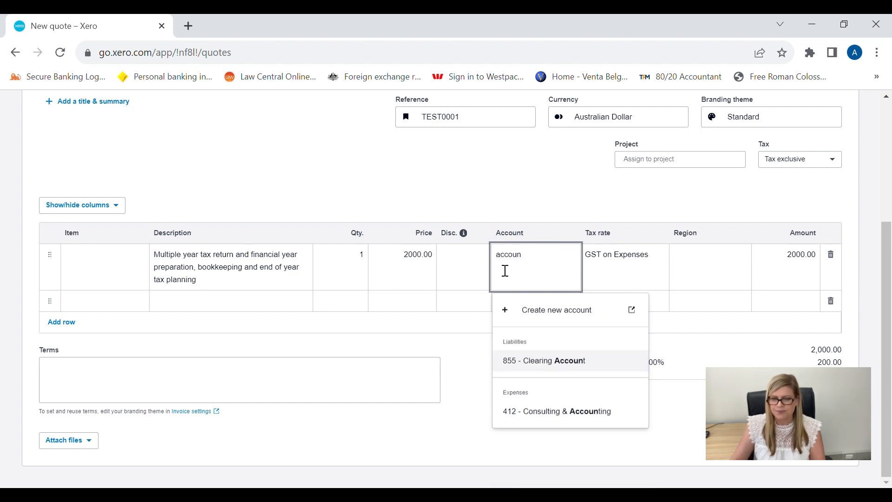
pyautogui.click(605, 419)
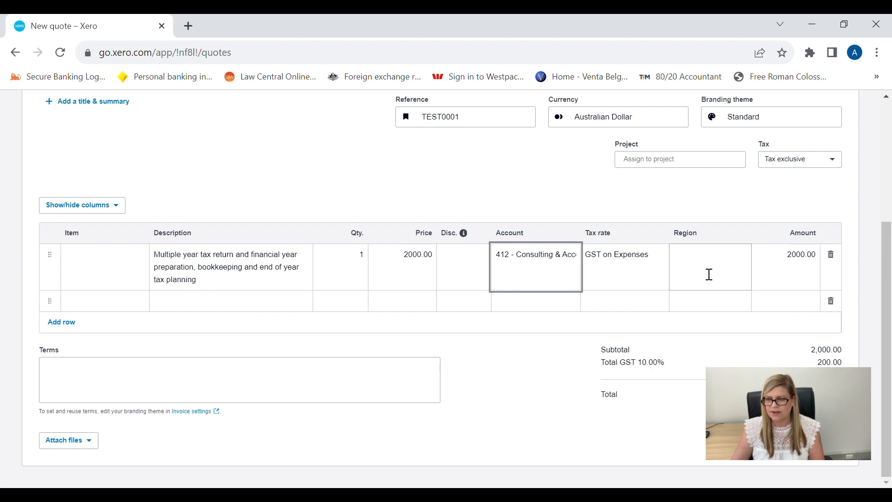
pyautogui.press('Tab')
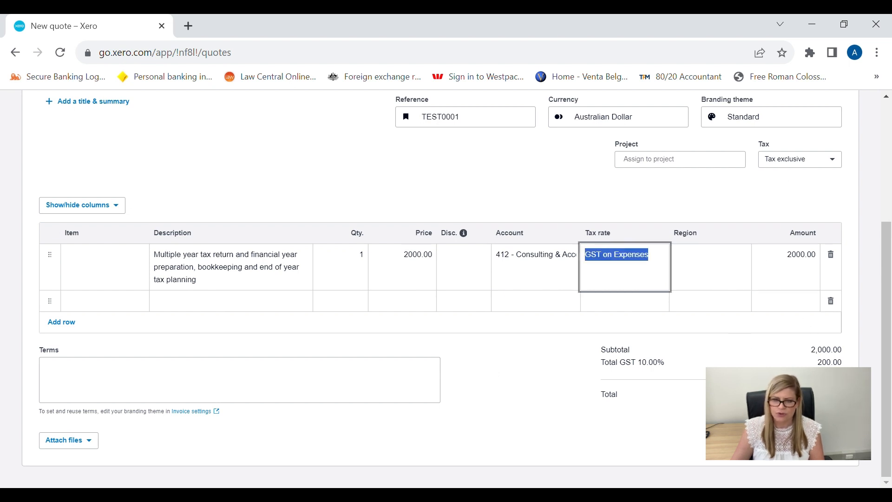
# Enter "For 1 individual" as the quote's terms.
pyautogui.click(272, 387)
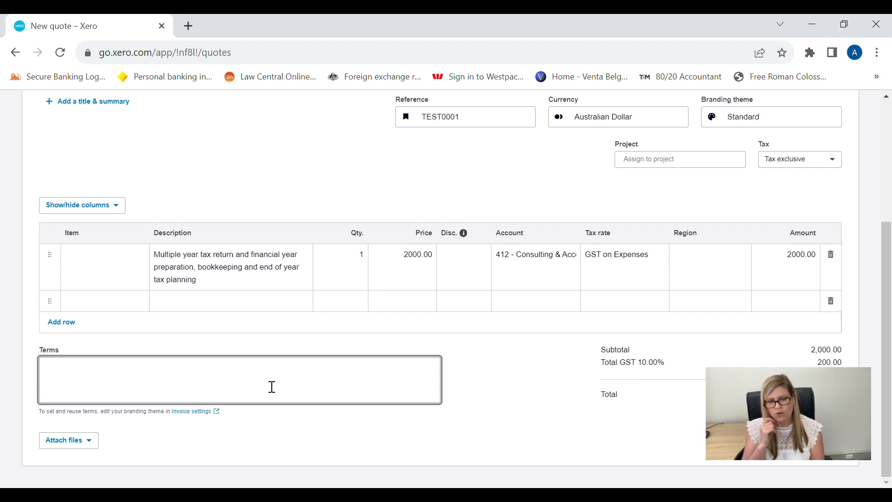
pyautogui.write('For 1 in')
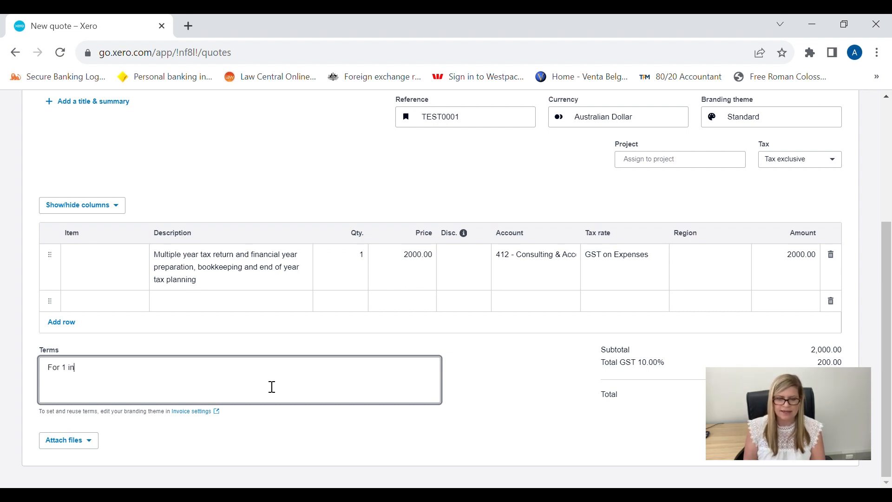
pyautogui.write('dividual')
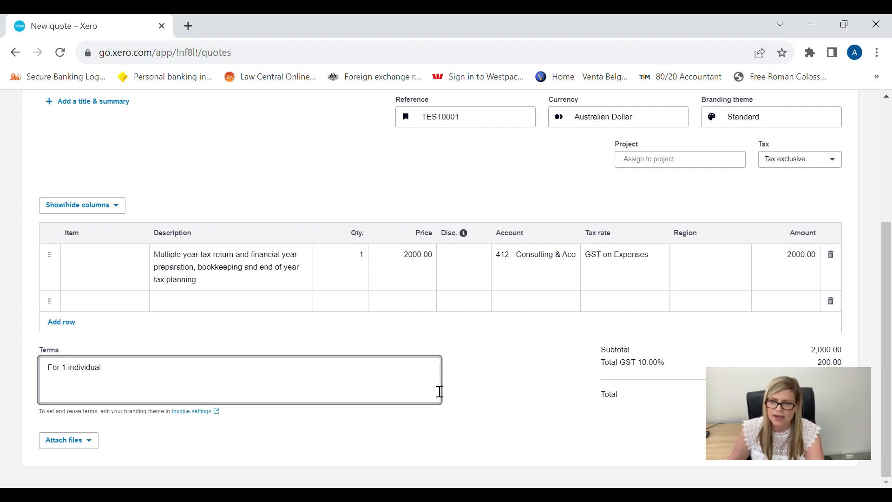
# Create Test Company as a new contact and assign it to the quote.
pyautogui.scroll(4, 648, 284)
pyautogui.scroll(-2, 645, 295)
pyautogui.scroll(2, 687, 303)
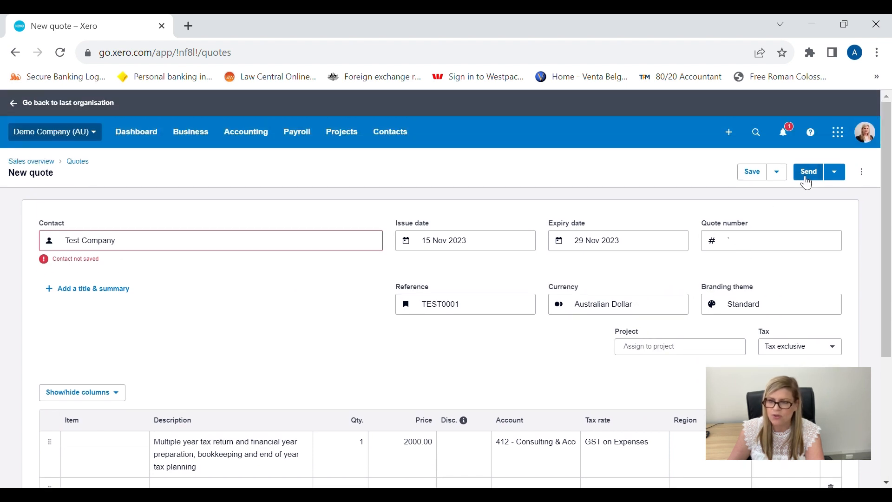
pyautogui.click(804, 181)
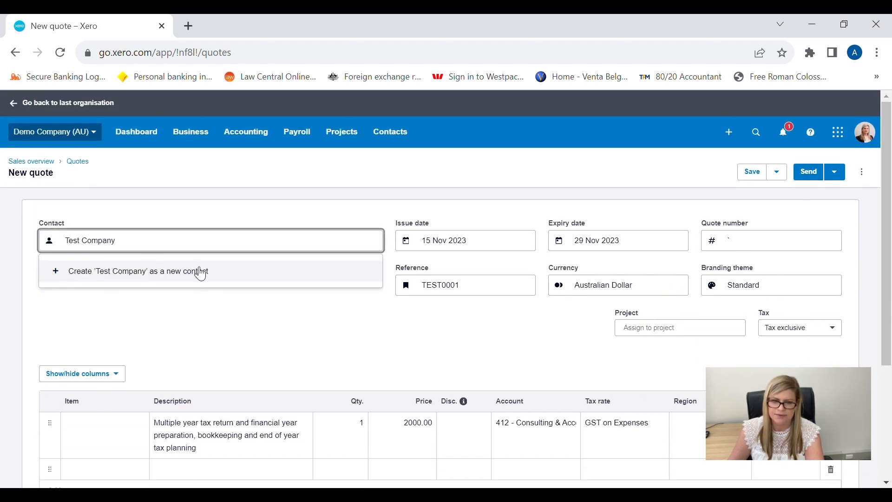
pyautogui.click(200, 271)
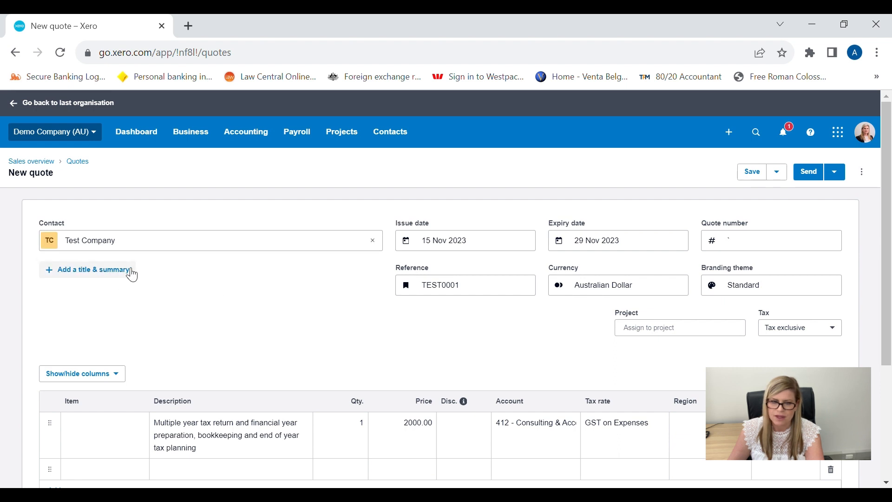
# Start sending the quote and fill in the recipient's e-mail address.
pyautogui.click(816, 177)
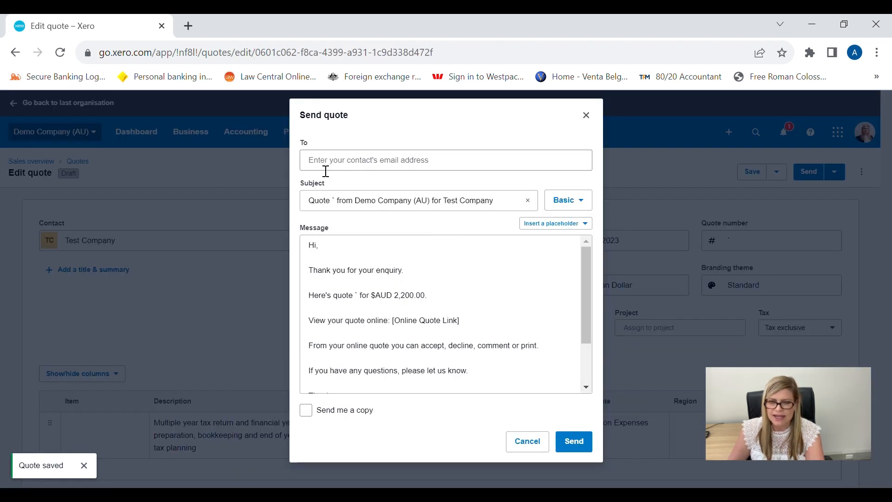
pyautogui.click(333, 167)
pyautogui.write('t')
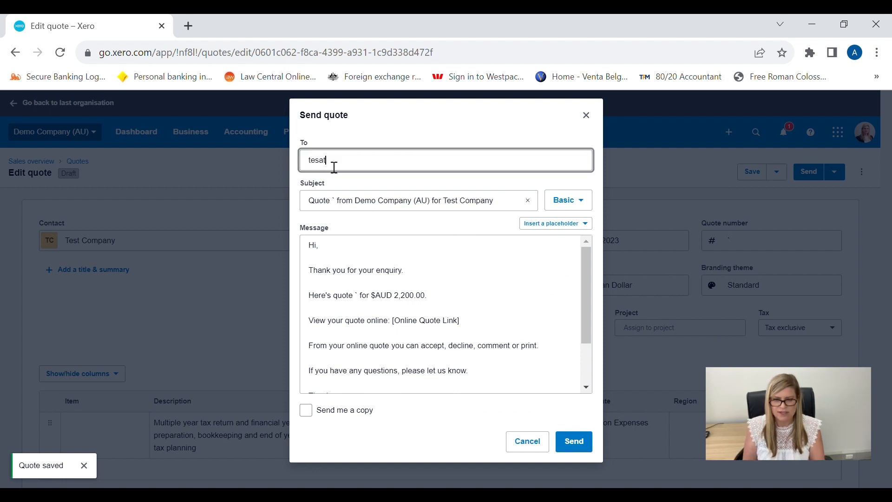
pyautogui.write('est@test.coma')
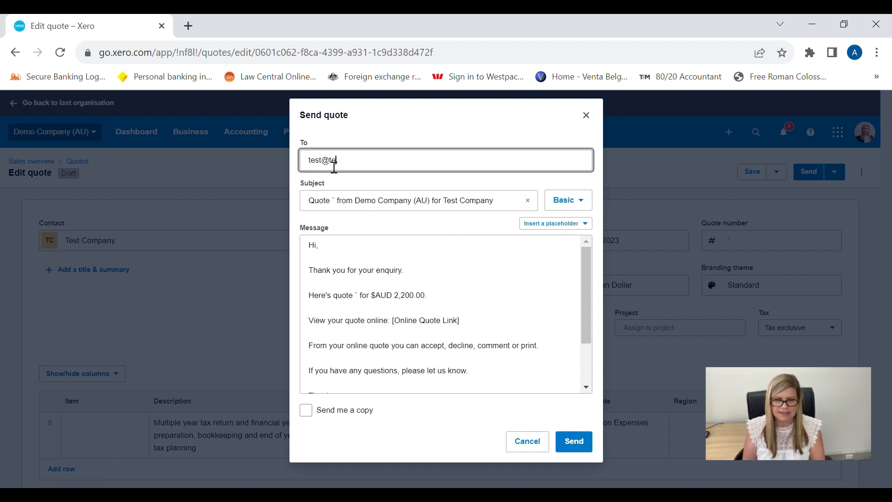
pyautogui.press('BackSpace')
pyautogui.press('BackSpace')
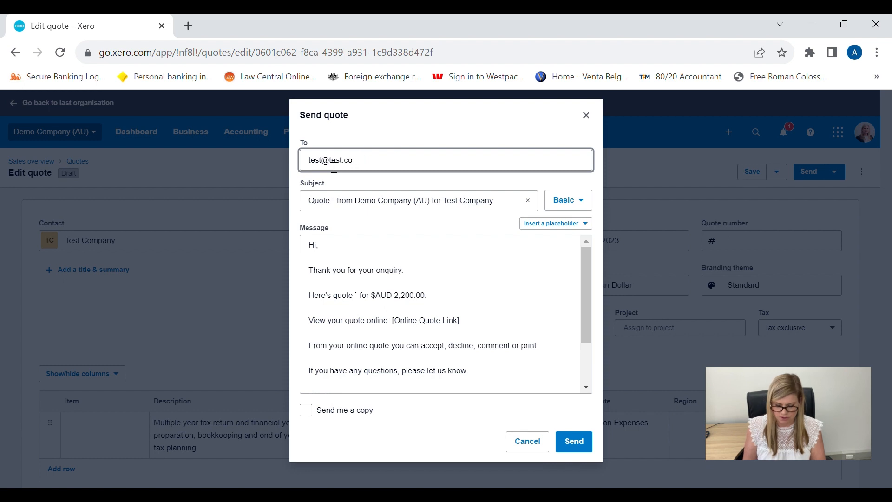
pyautogui.write('m.au')
pyautogui.press('BackSpace')
pyautogui.press('BackSpace')
pyautogui.write('au')
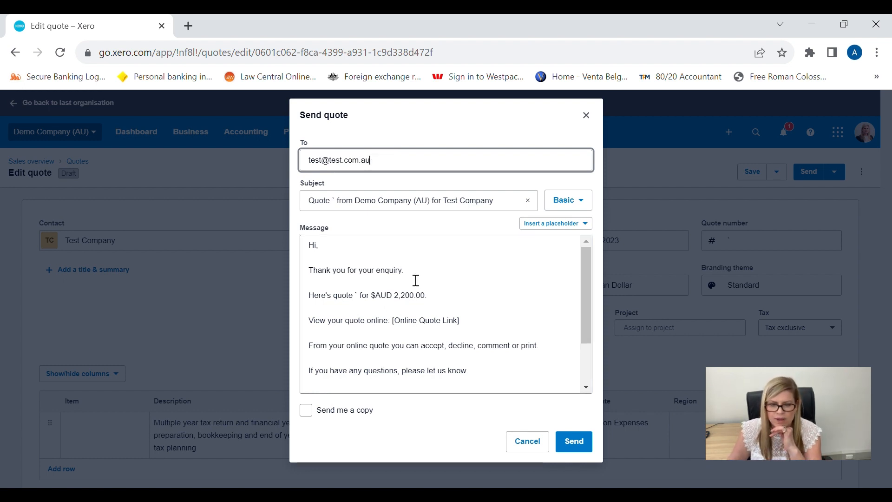
# Review the quote message, include a copy to the sender, and send the quote.
pyautogui.moveTo(412, 260); pyautogui.dragTo(463, 386)
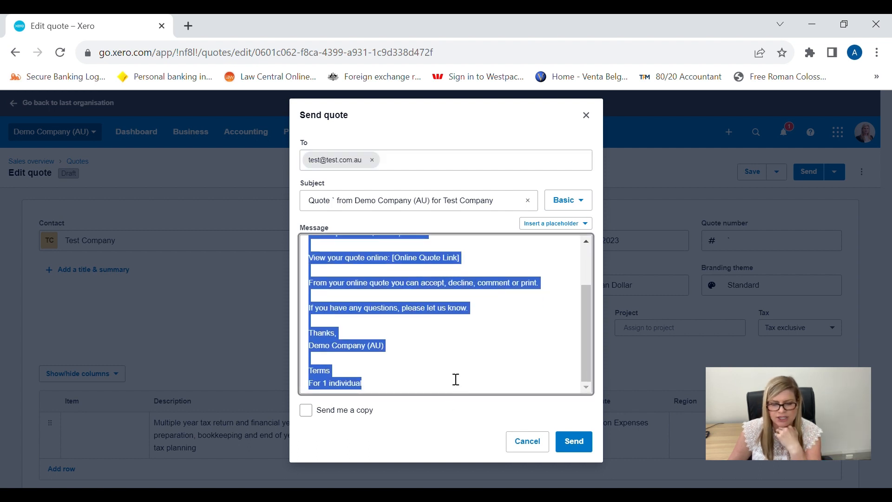
pyautogui.click(318, 415)
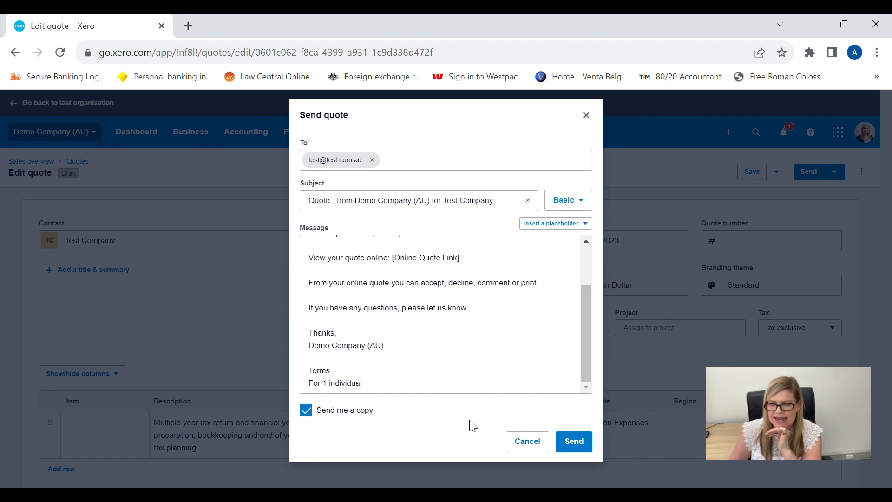
pyautogui.click(583, 447)
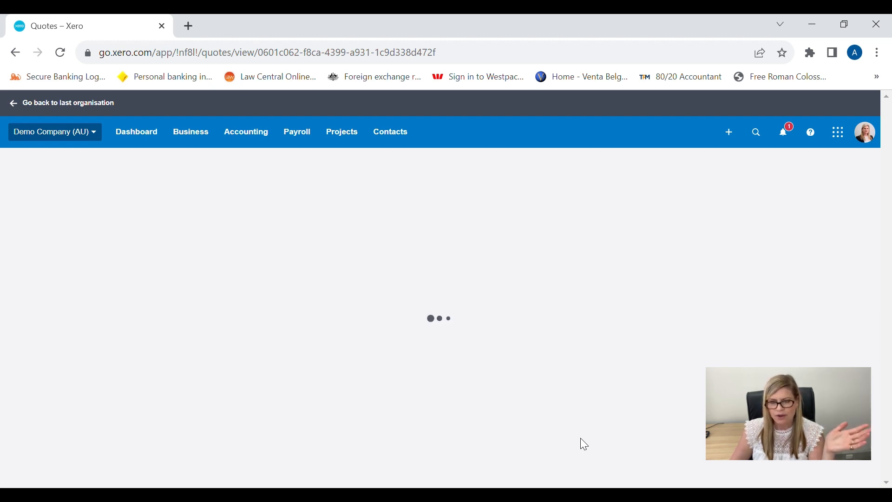
# Open the list of bills to pay and look through all bills and their statuses.
pyautogui.click(201, 136)
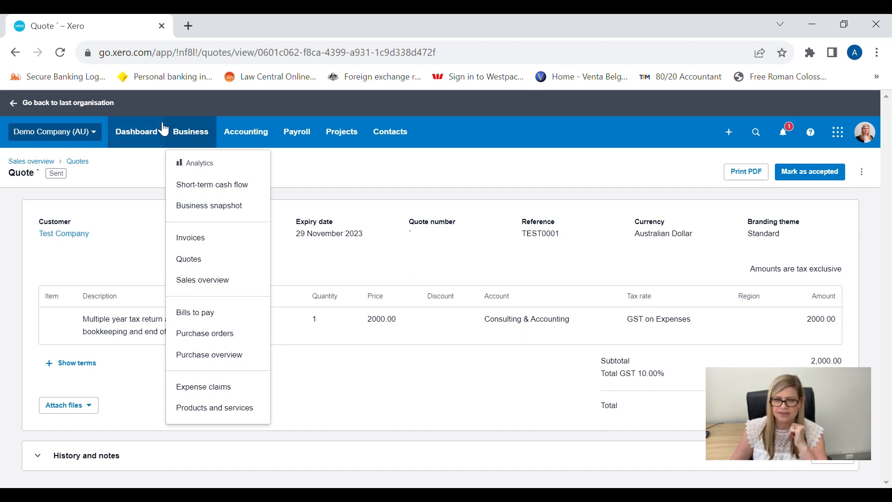
pyautogui.click(201, 134)
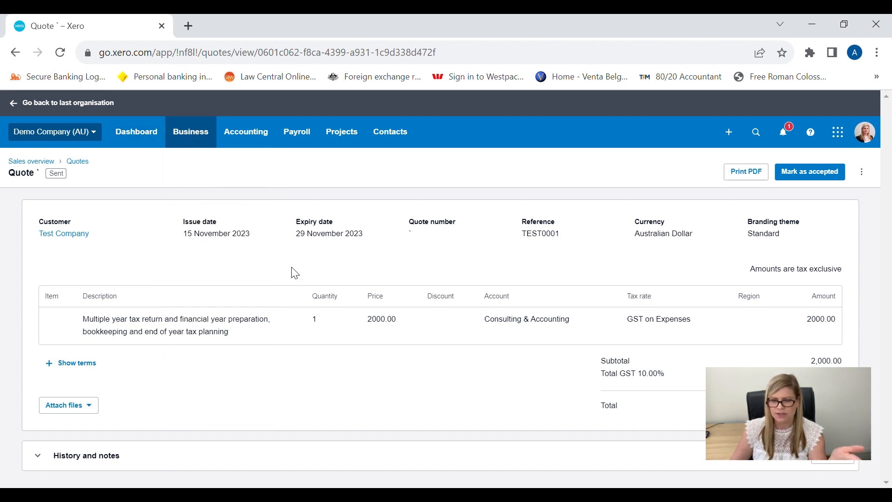
pyautogui.click(205, 140)
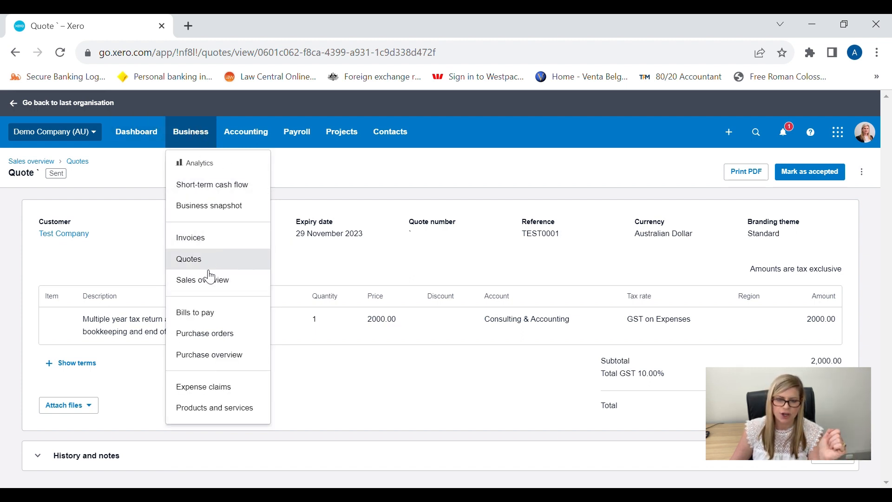
pyautogui.click(209, 324)
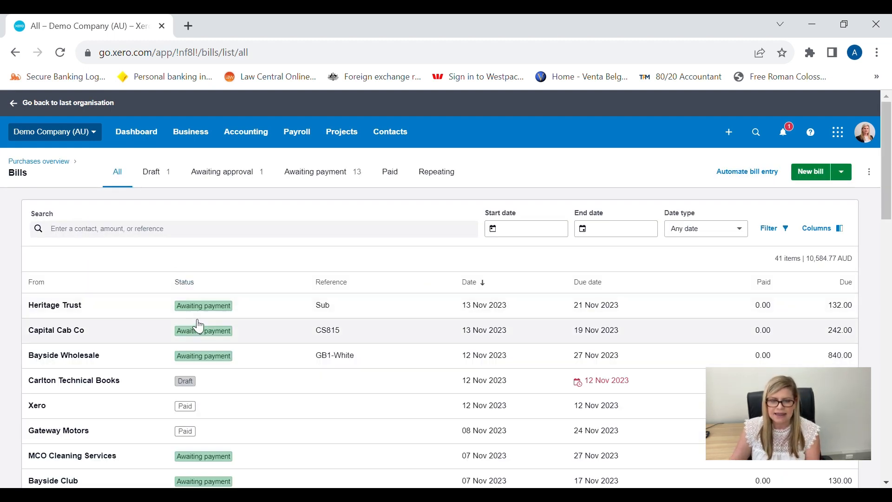
pyautogui.scroll(-3, 197, 325)
pyautogui.scroll(-10, 198, 326)
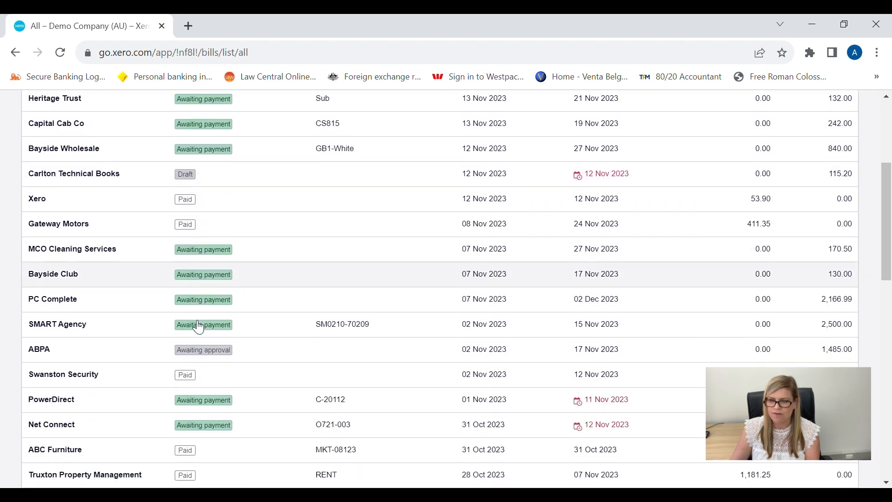
pyautogui.scroll(12, 199, 326)
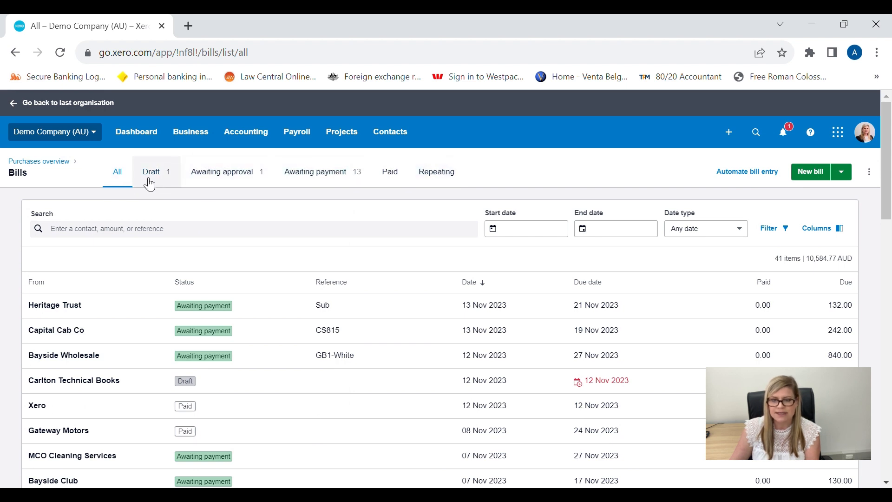
# Show only the bills awaiting payment and review their due dates and amounts.
pyautogui.click(323, 181)
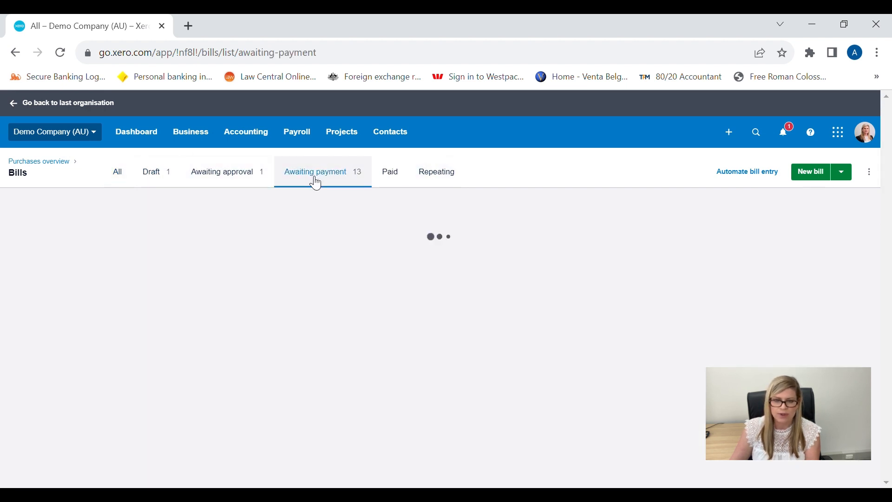
pyautogui.scroll(-4, 306, 288)
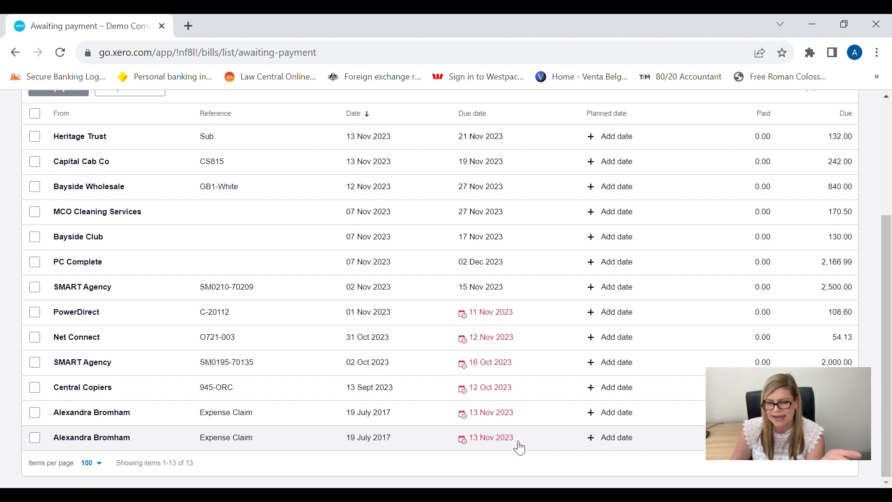
pyautogui.scroll(4, 518, 441)
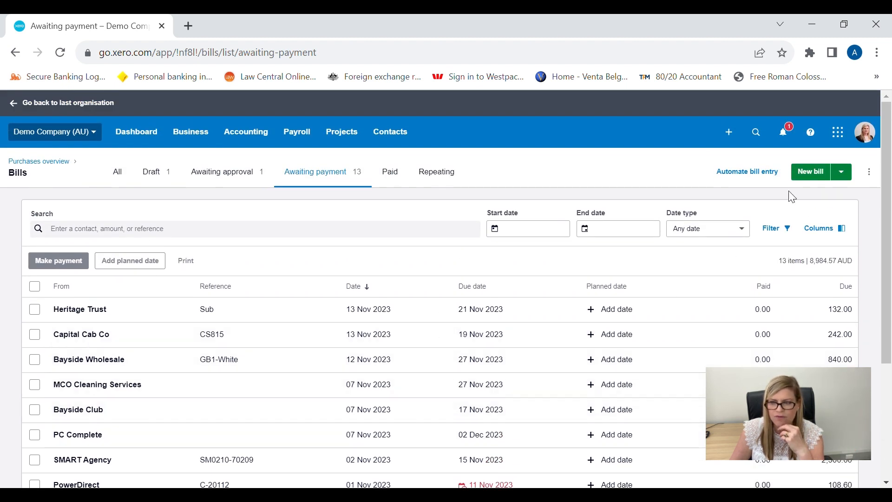
# Start a new bill and enter COS as its supplier.
pyautogui.click(811, 171)
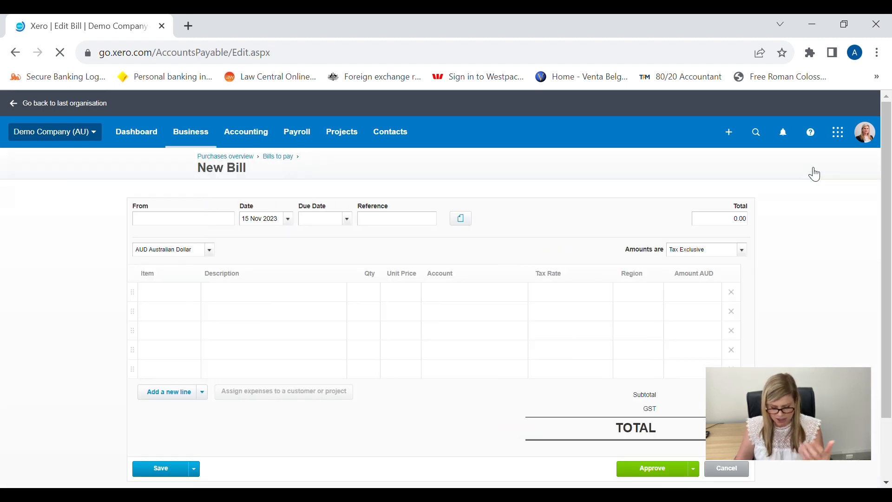
pyautogui.write('COS')
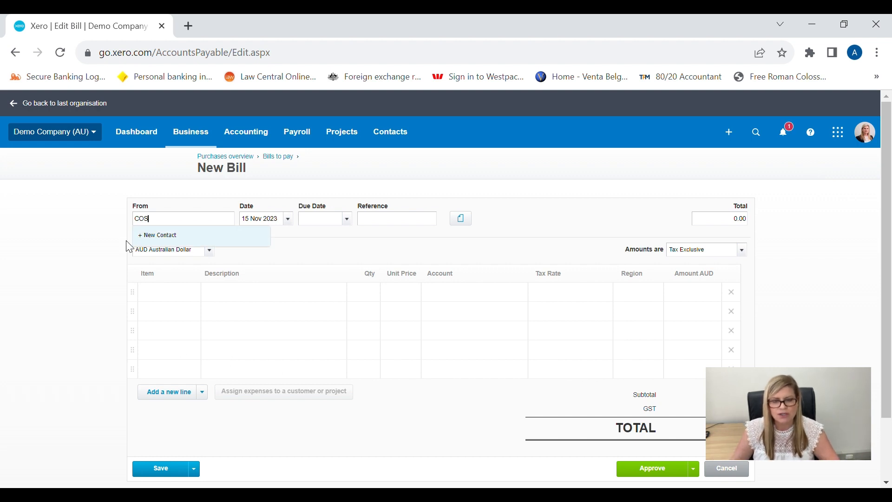
pyautogui.press('Tab')
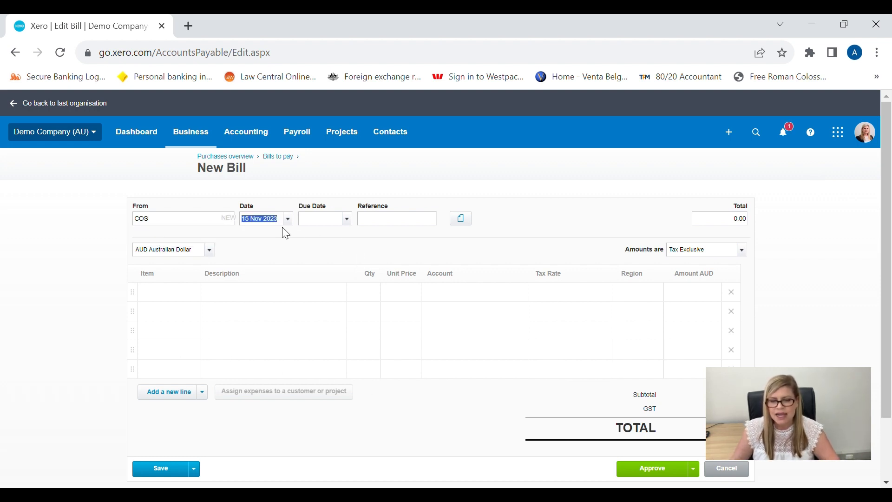
# Set the bill's due date to 29 Nov 2023, 14 days after its date, with reference TEST.
pyautogui.click(327, 225)
pyautogui.write('+30')
pyautogui.press('BackSpace')
pyautogui.press('BackSpace')
pyautogui.write('14')
pyautogui.press('Tab')
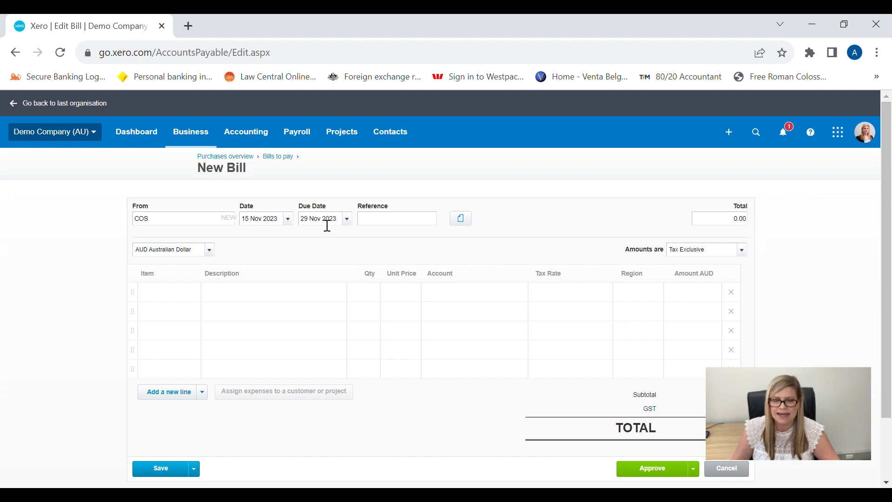
pyautogui.write('TEST')
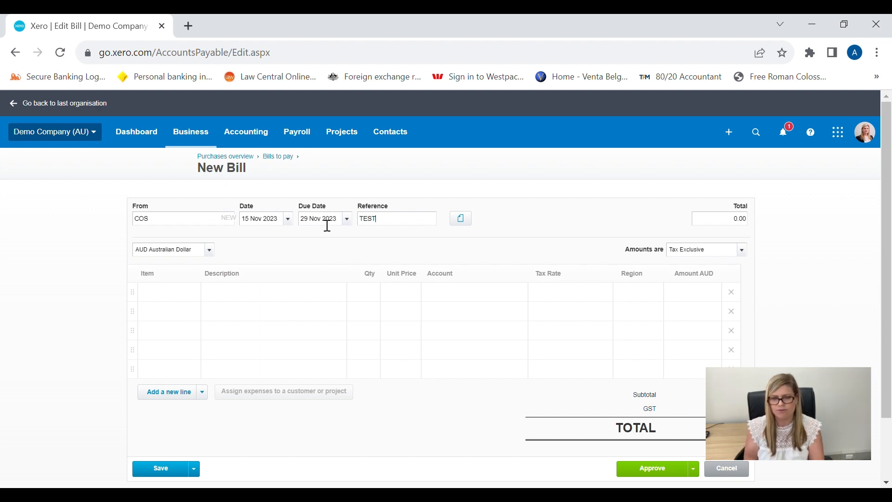
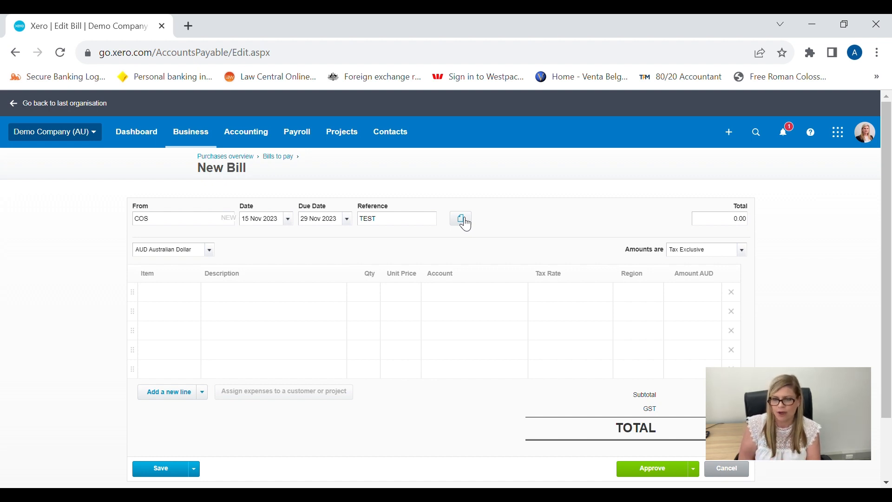
# Set the bill's total to 100.00.
pyautogui.click(734, 220)
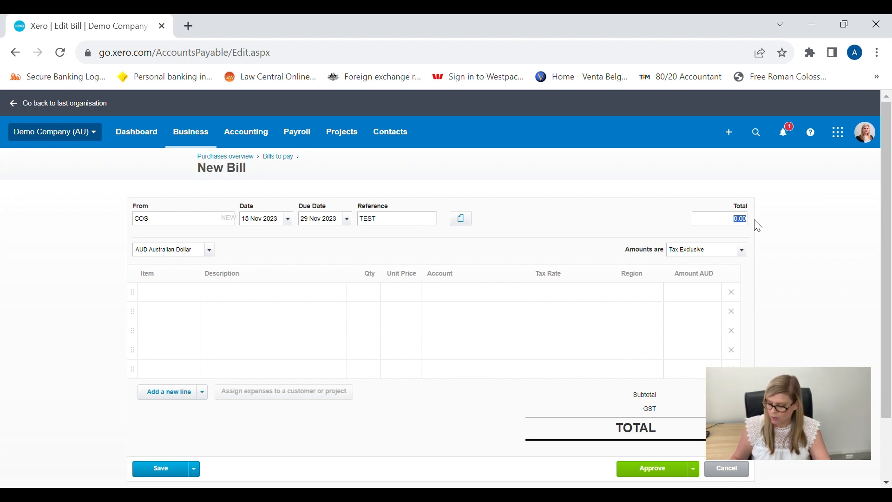
pyautogui.write('100.00')
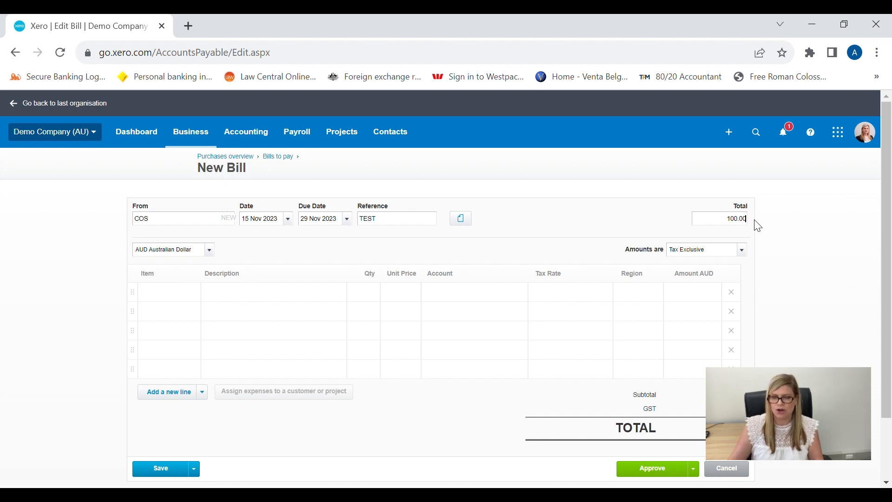
pyautogui.press('Tab')
# Fill the first bill line with description "Stationery", quantity 1 and unit price 5.
pyautogui.click(246, 299)
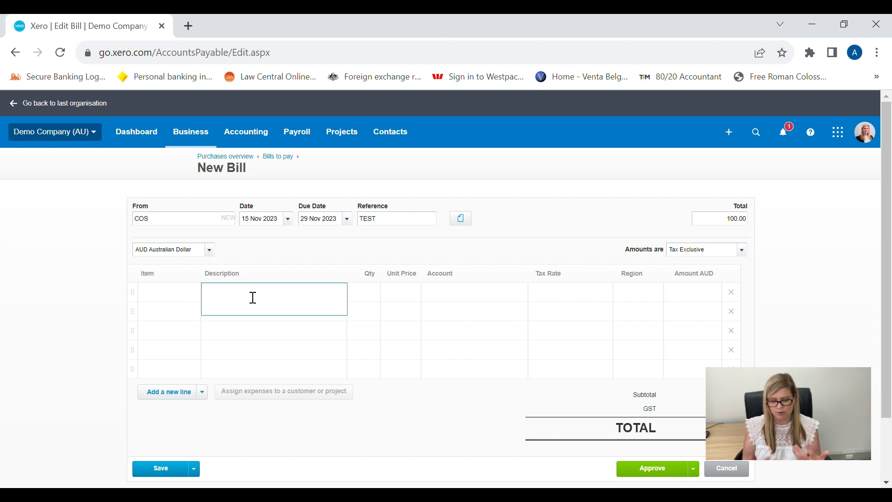
pyautogui.write('Stationery')
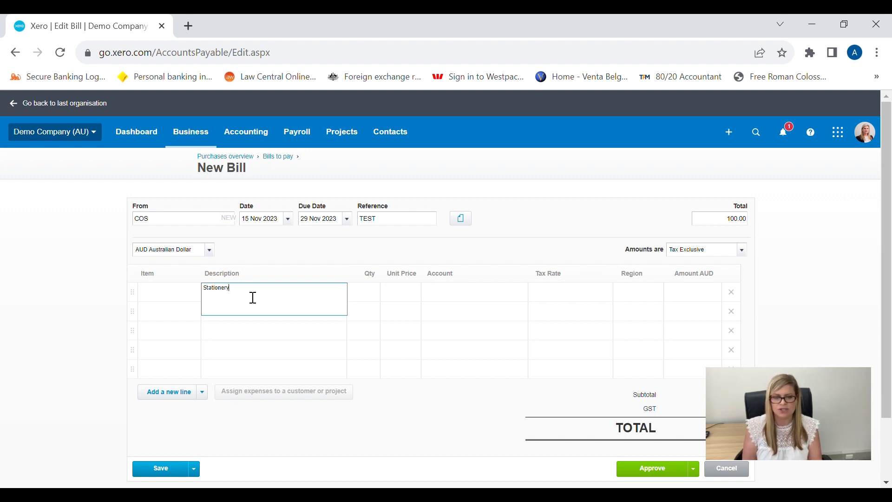
pyautogui.press('Tab')
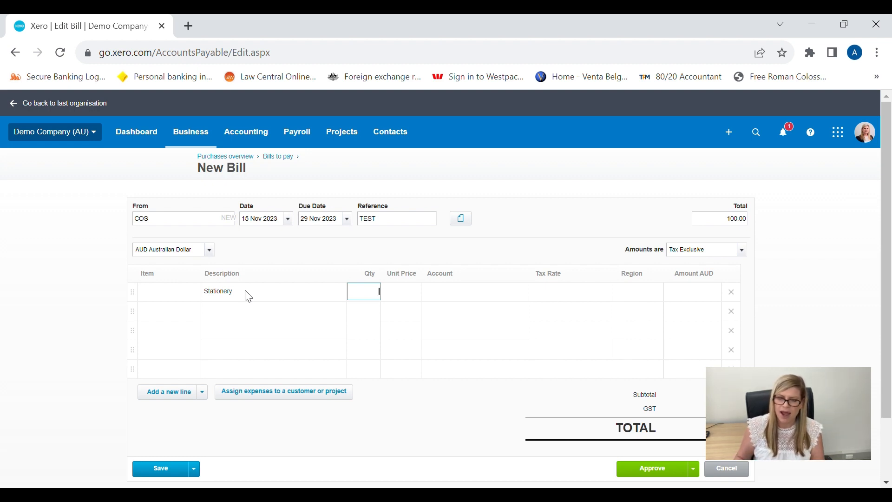
pyautogui.write('1')
pyautogui.press('Tab')
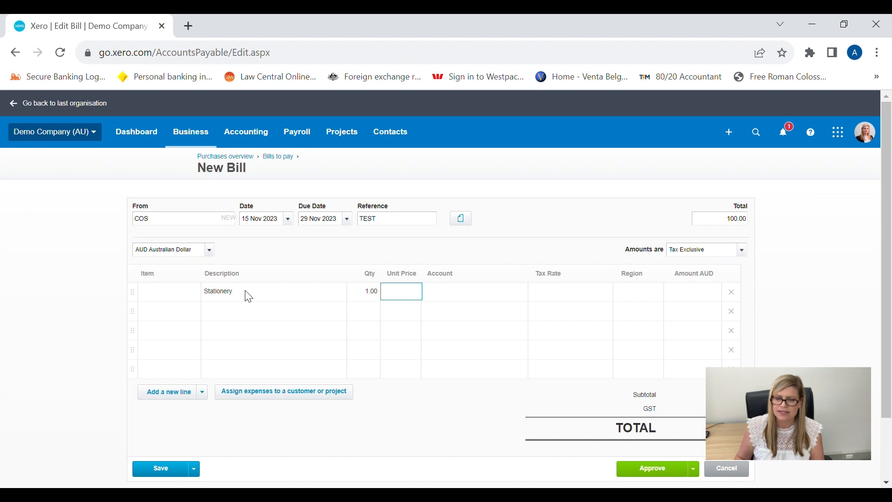
pyautogui.write('5')
pyautogui.press('Tab')
# Assign the first bill line to account 461 - Printing & Stationery.
pyautogui.write('print')
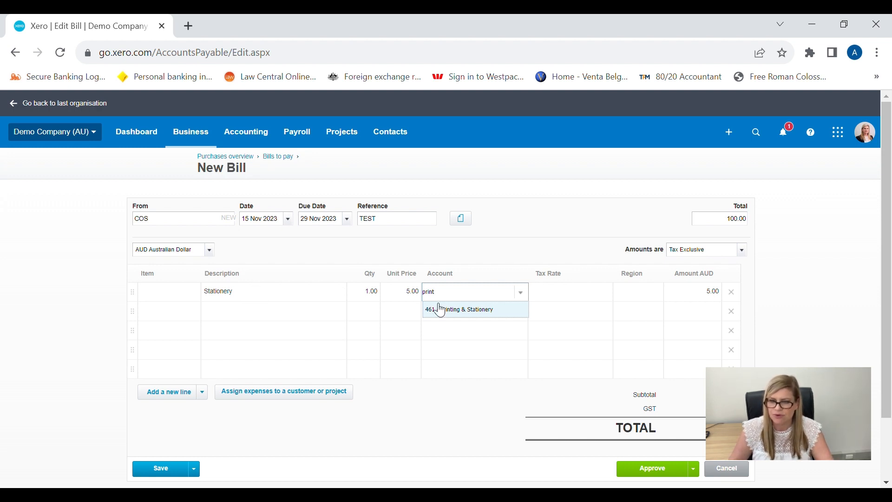
pyautogui.click(526, 298)
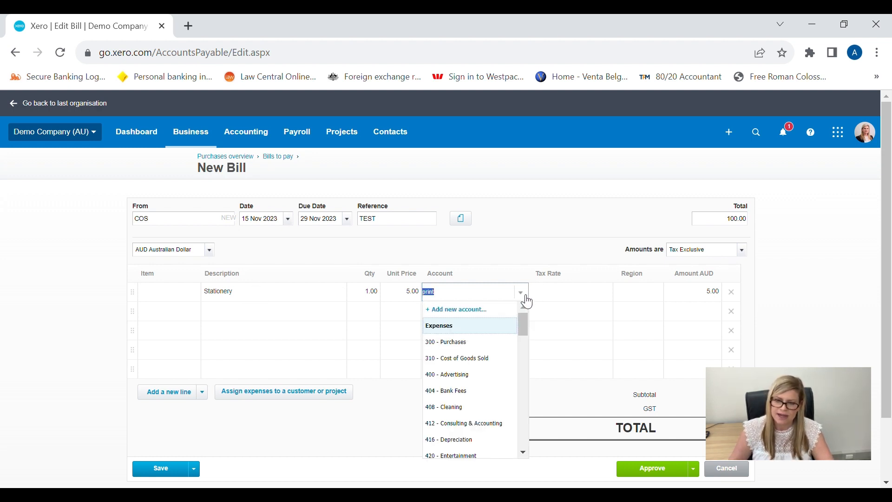
pyautogui.scroll(-3, 476, 373)
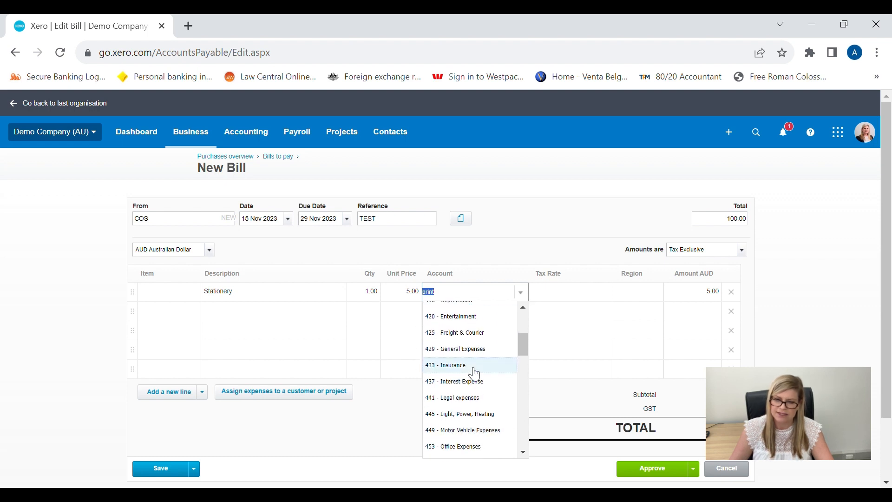
pyautogui.scroll(-1, 475, 374)
pyautogui.scroll(-1, 475, 374)
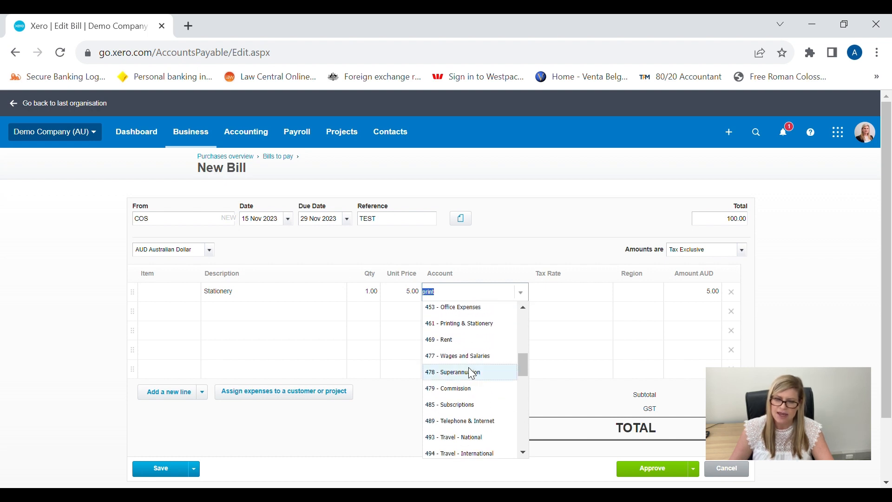
pyautogui.click(471, 324)
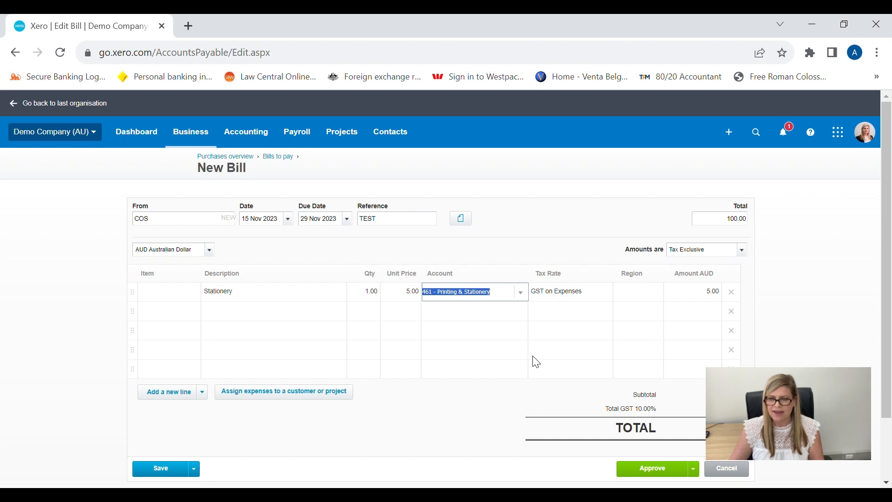
# Add a second bill line with description "Stationery", quantity 2 and unit price 95.
pyautogui.press('Tab')
pyautogui.press('Tab')
pyautogui.press('Tab')
pyautogui.press('Tab')
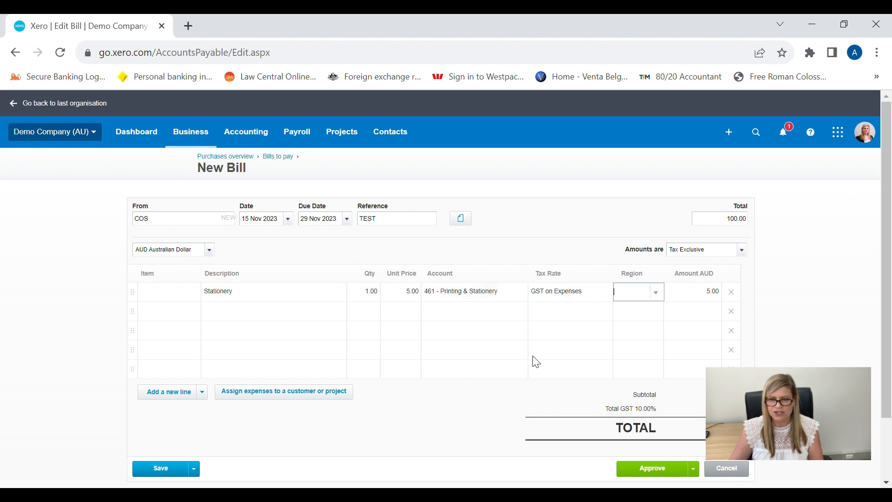
pyautogui.write('Sta')
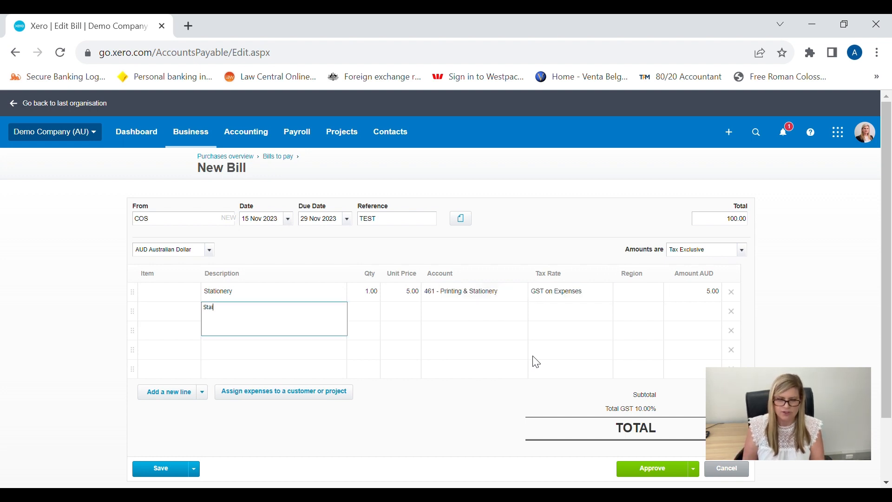
pyautogui.write('tionery')
pyautogui.press('Tab')
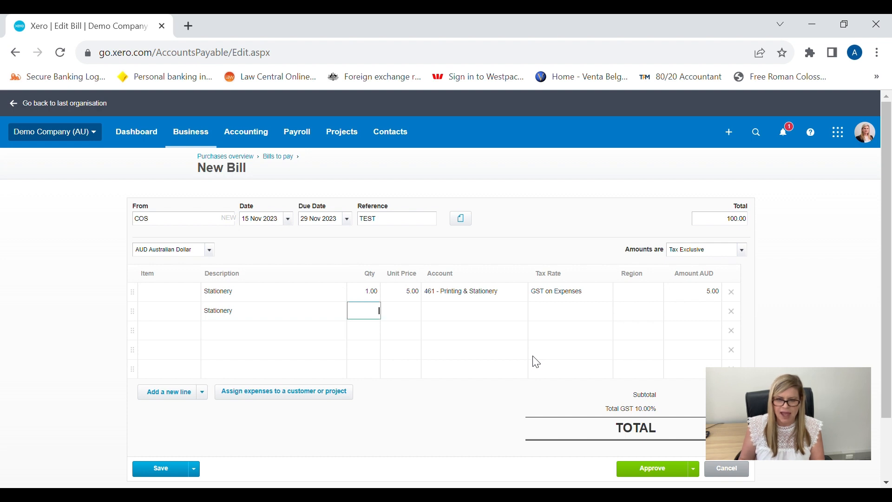
pyautogui.write('2')
pyautogui.press('Tab')
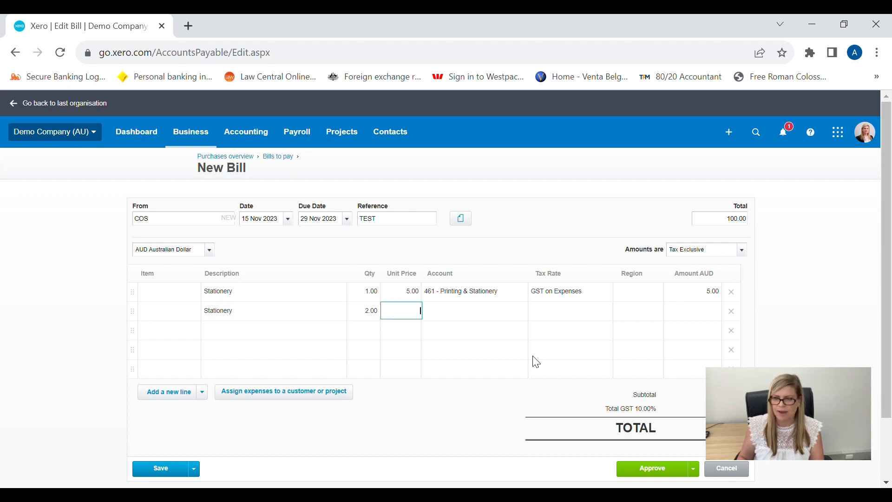
pyautogui.write('95')
pyautogui.press('Tab')
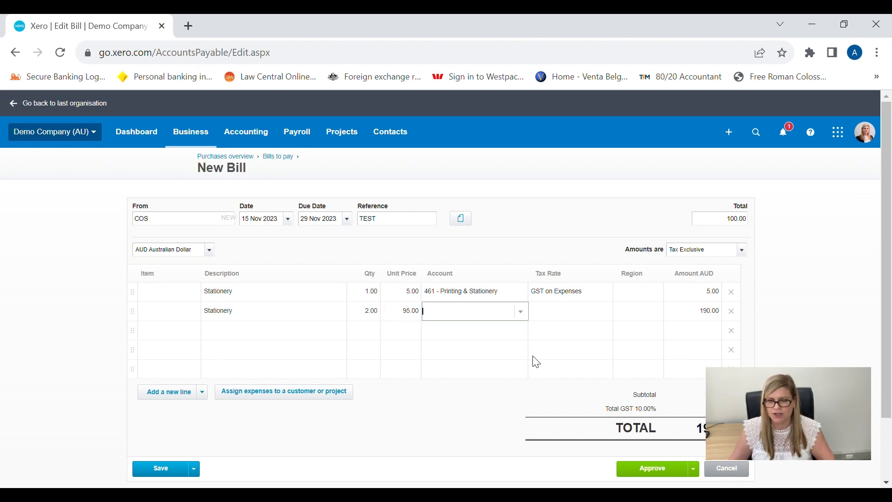
# Assign the second bill line to account 461, keeping GST on Expenses as its tax rate.
pyautogui.write('461')
pyautogui.press('Tab')
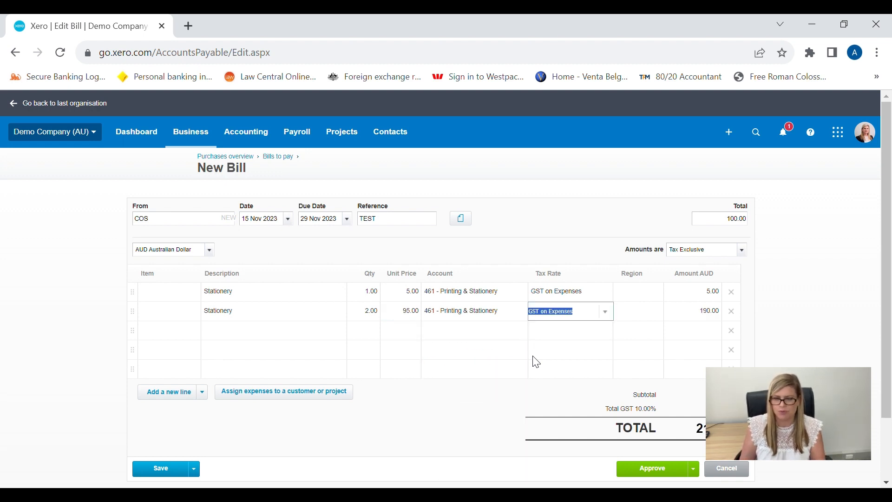
pyautogui.press('Tab')
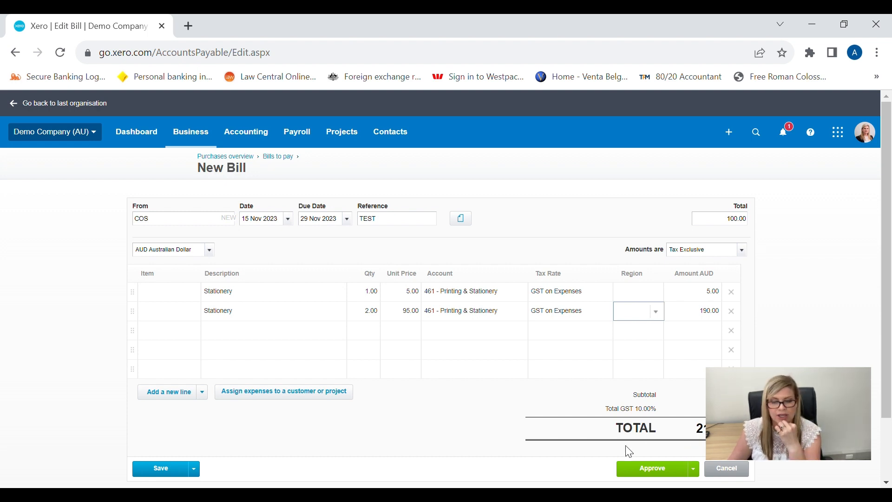
# Set the second bill line's quantity to 1.
pyautogui.click(404, 310)
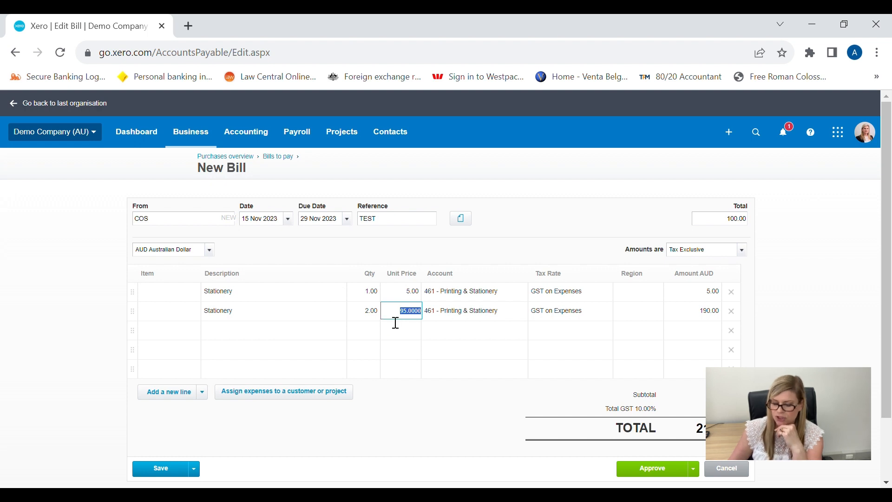
pyautogui.click(365, 312)
pyautogui.write('1')
pyautogui.press('Tab')
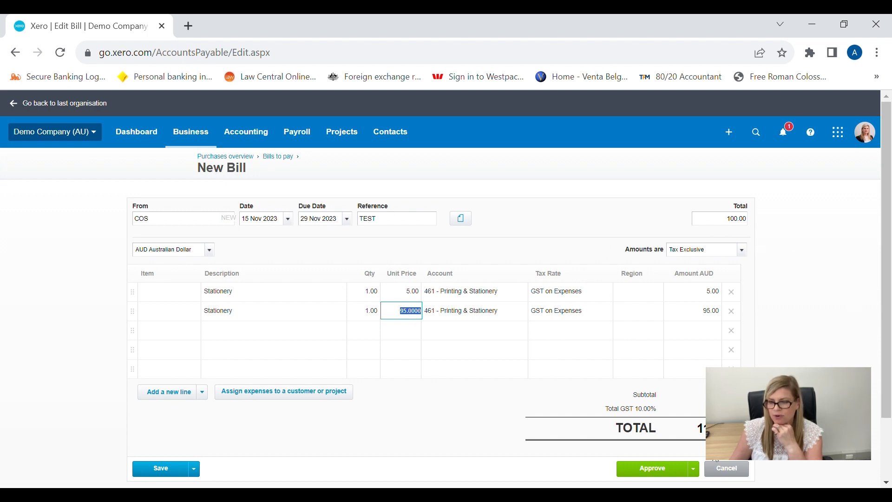
# Set the bill's amounts to No Tax and approve the bill.
pyautogui.click(749, 254)
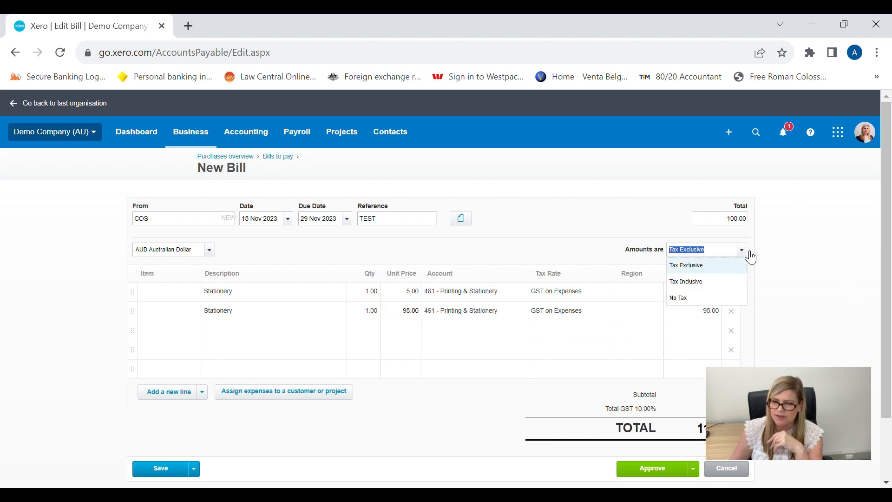
pyautogui.click(733, 301)
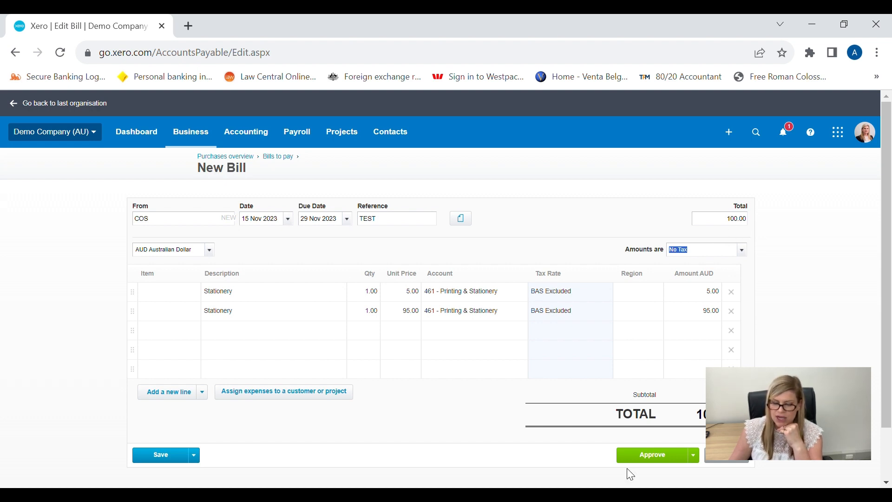
pyautogui.scroll(-2, 700, 404)
pyautogui.click(693, 395)
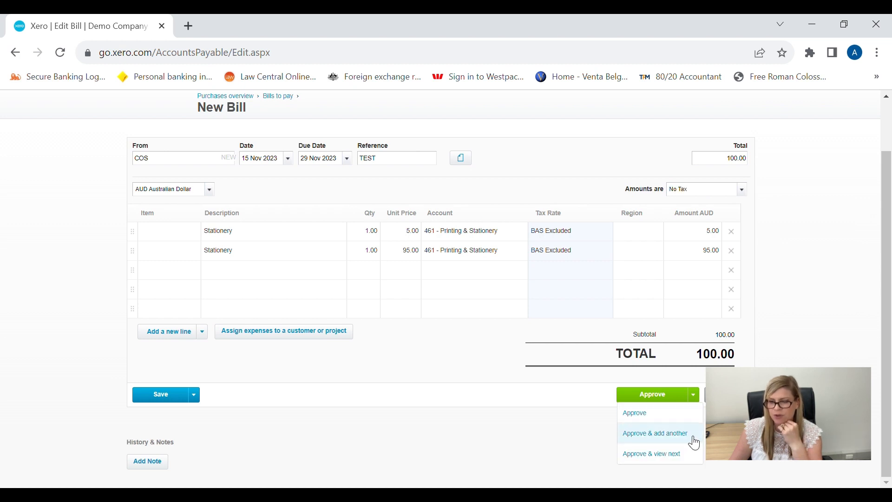
pyautogui.click(665, 400)
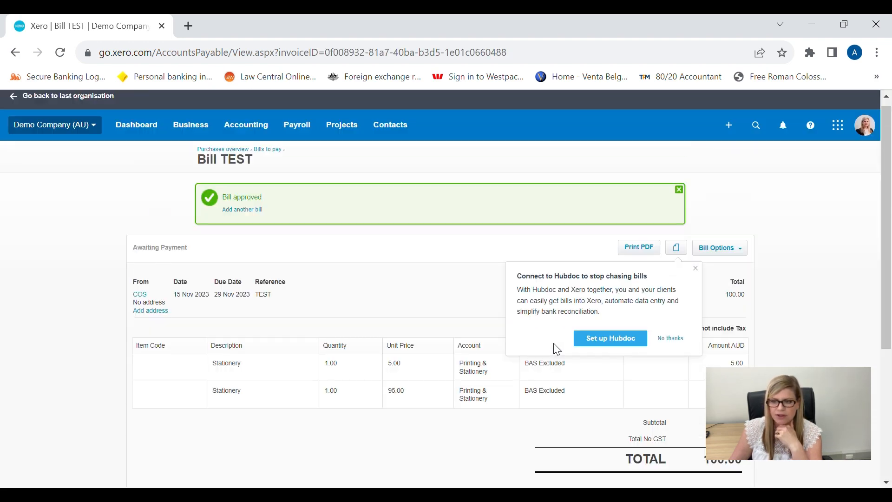
# Open the Profit and Loss report.
pyautogui.click(261, 140)
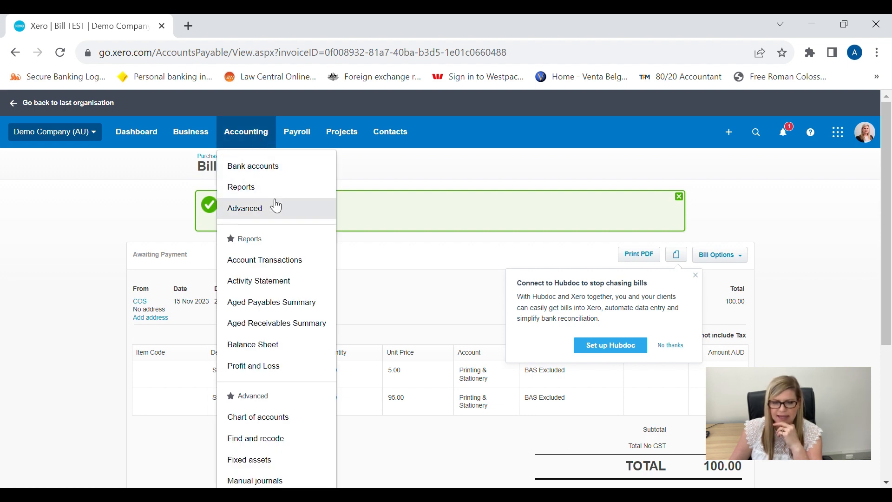
pyautogui.scroll(-1, 277, 209)
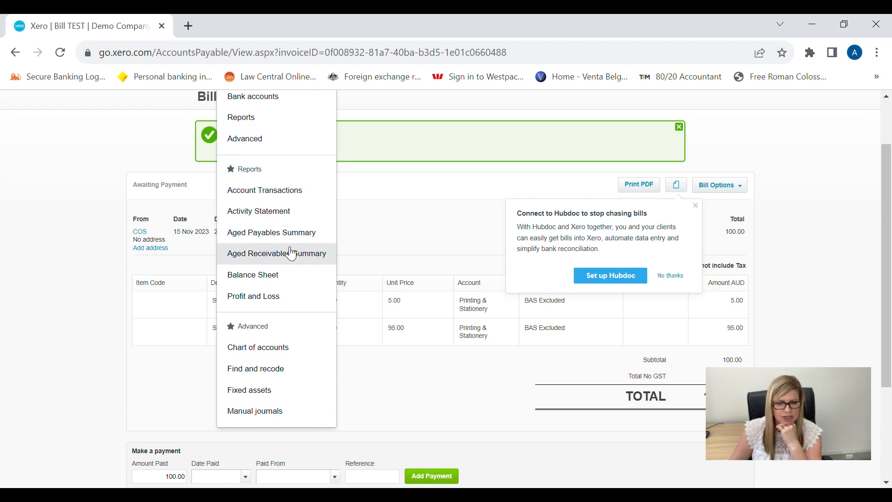
pyautogui.click(280, 298)
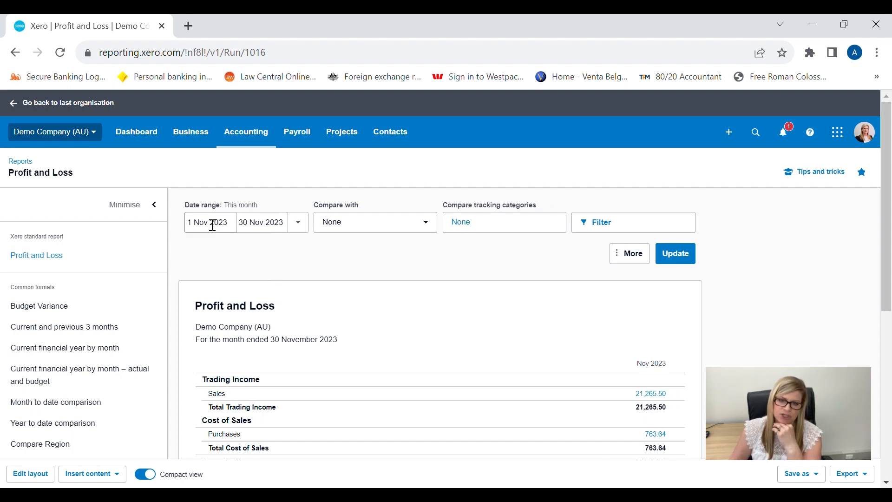
# Run the Profit and Loss report for the year to date, 1 Jul to 15 Nov 2023, compared with 1 year.
pyautogui.click(298, 224)
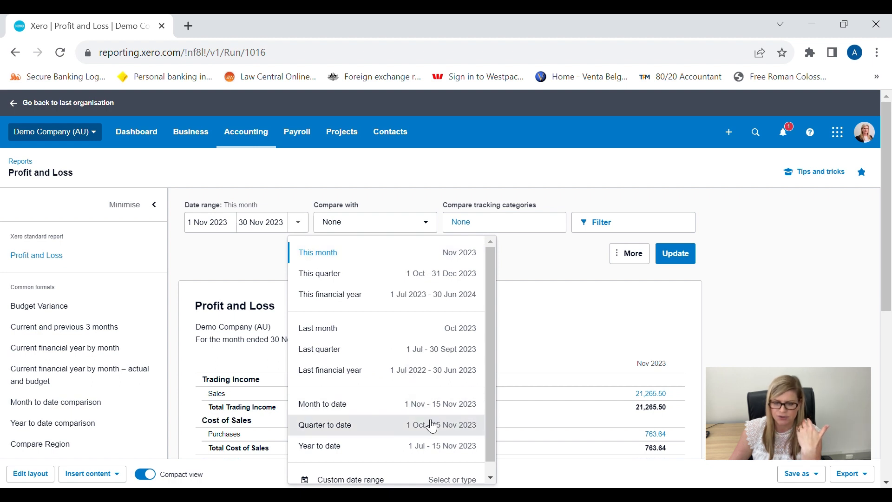
pyautogui.click(436, 445)
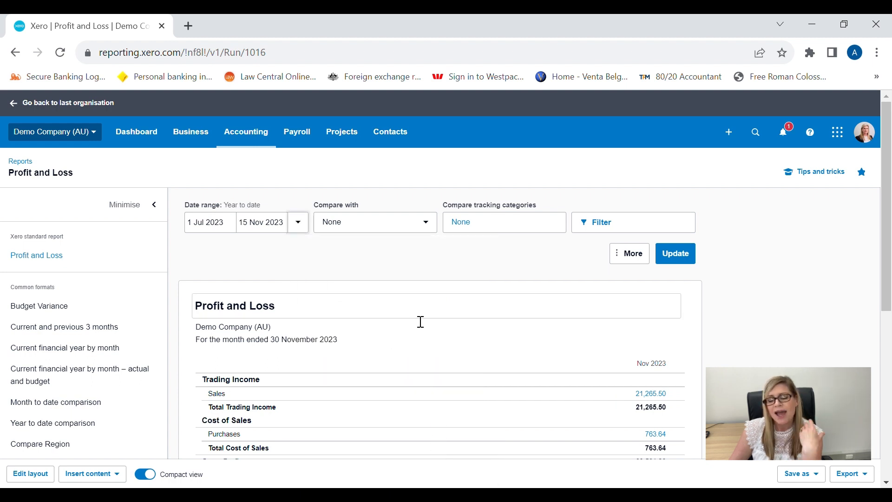
pyautogui.click(431, 233)
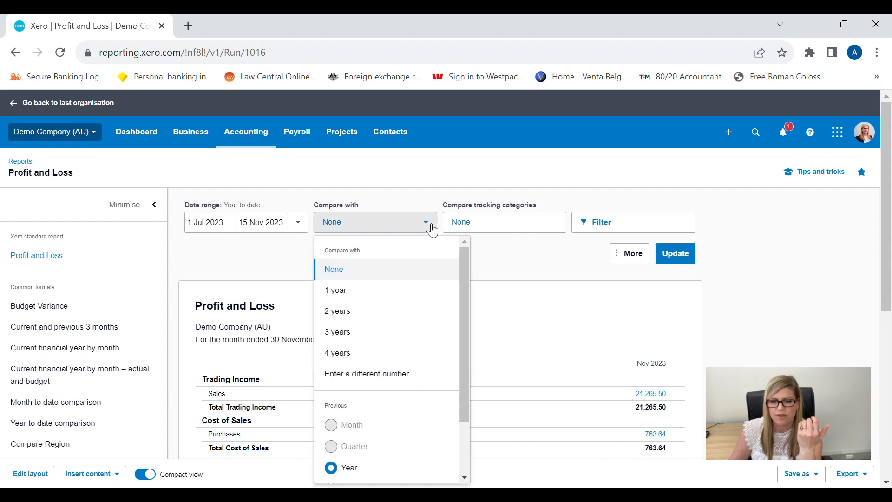
pyautogui.click(399, 290)
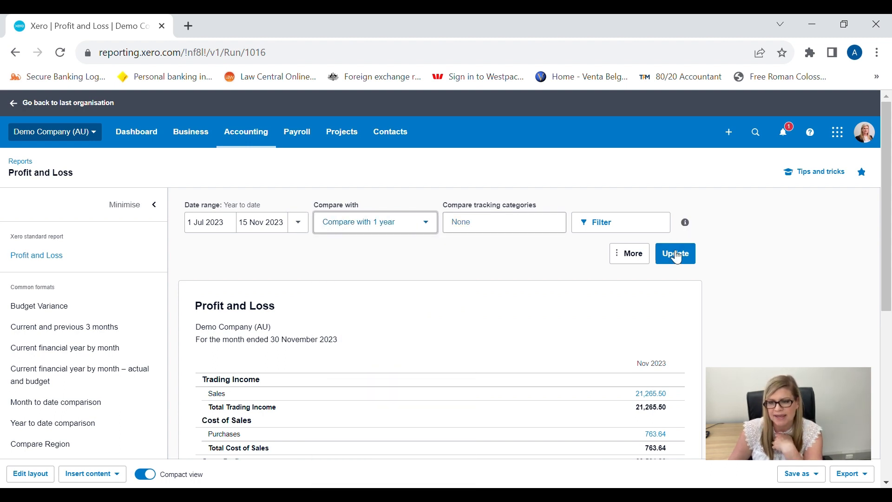
pyautogui.click(681, 256)
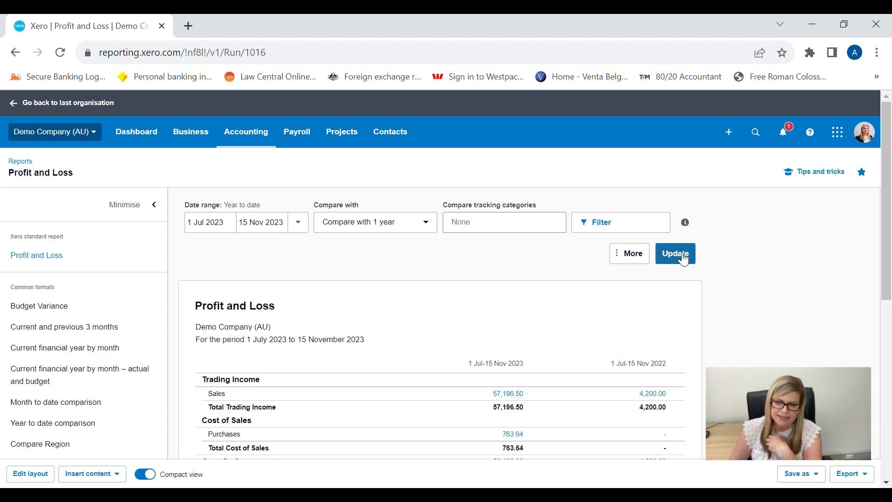
# Review the report's income, operating expenses and net profit for both periods, and return to the dashboard.
pyautogui.scroll(-3, 684, 259)
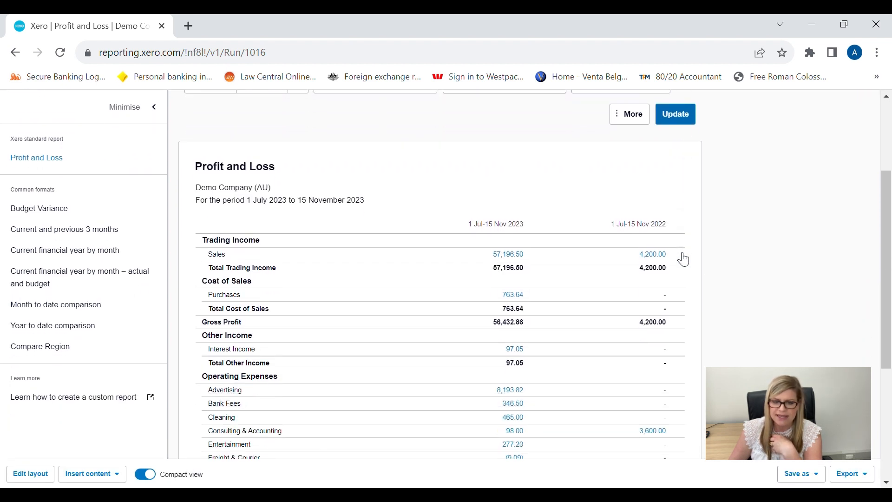
pyautogui.scroll(-2, 434, 193)
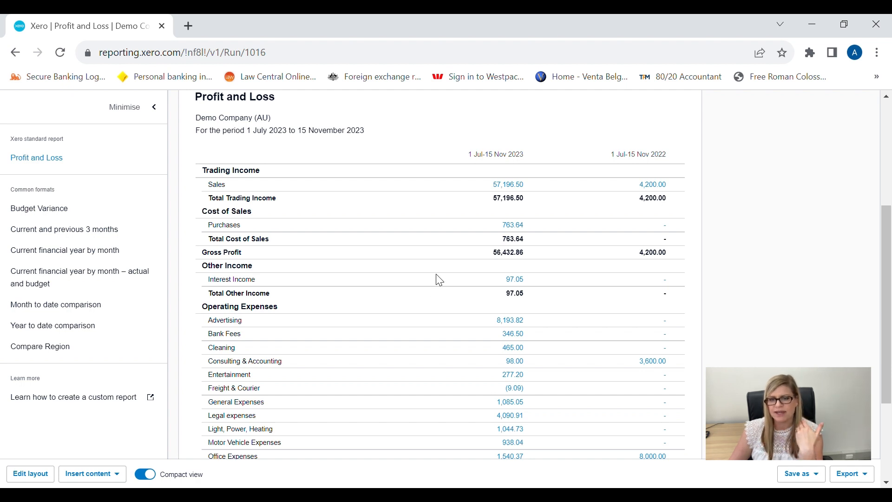
pyautogui.scroll(-2, 441, 285)
pyautogui.scroll(-1, 442, 287)
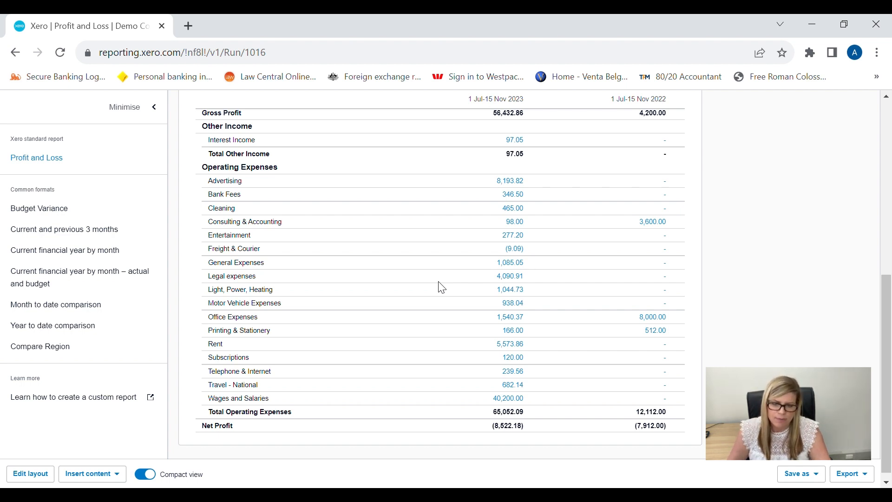
pyautogui.moveTo(257, 194)
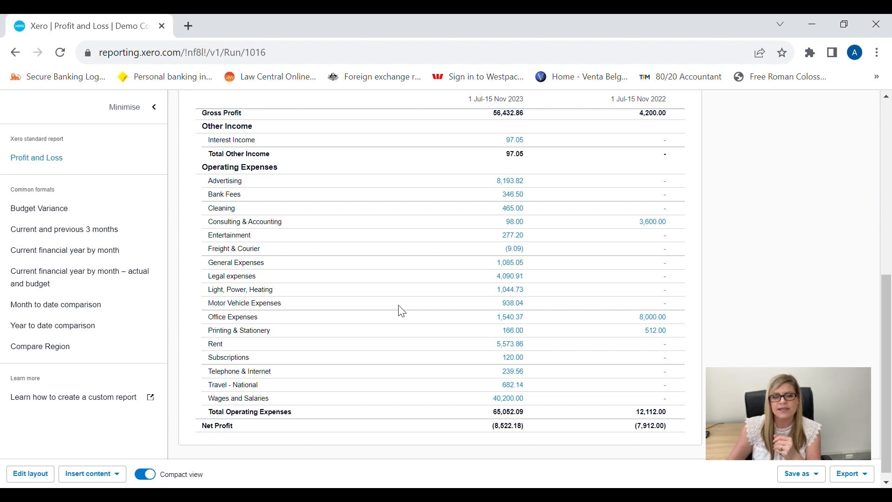
pyautogui.scroll(8, 427, 292)
pyautogui.click(134, 132)
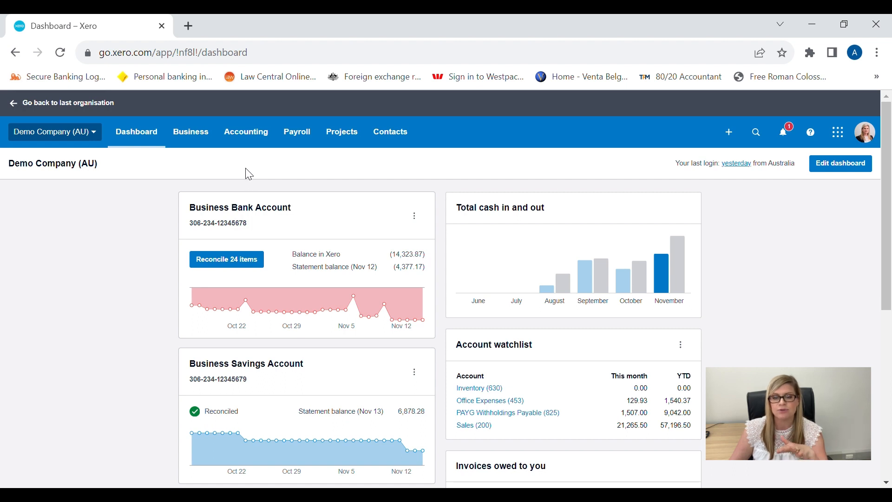
# Reopen the Profit and Loss report and run it for Year to date with a comparison of 1 year.
pyautogui.click(248, 134)
pyautogui.click(296, 372)
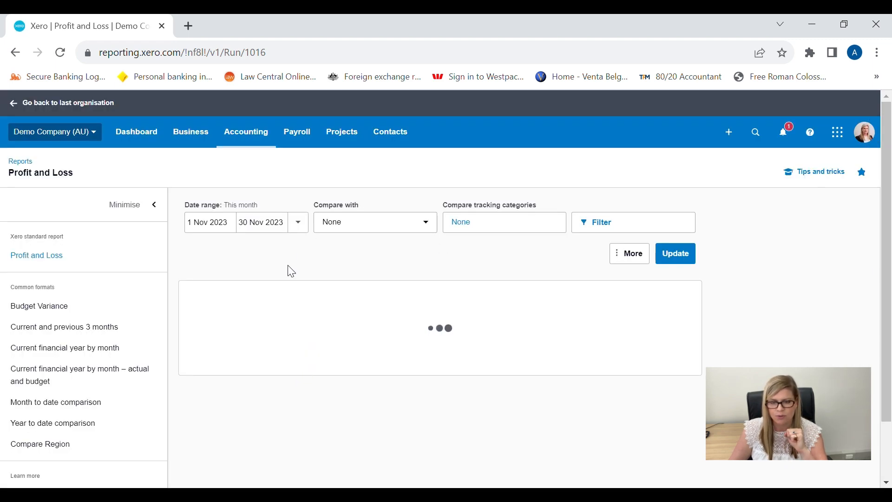
pyautogui.click(303, 226)
pyautogui.click(376, 447)
pyautogui.click(424, 228)
pyautogui.click(400, 287)
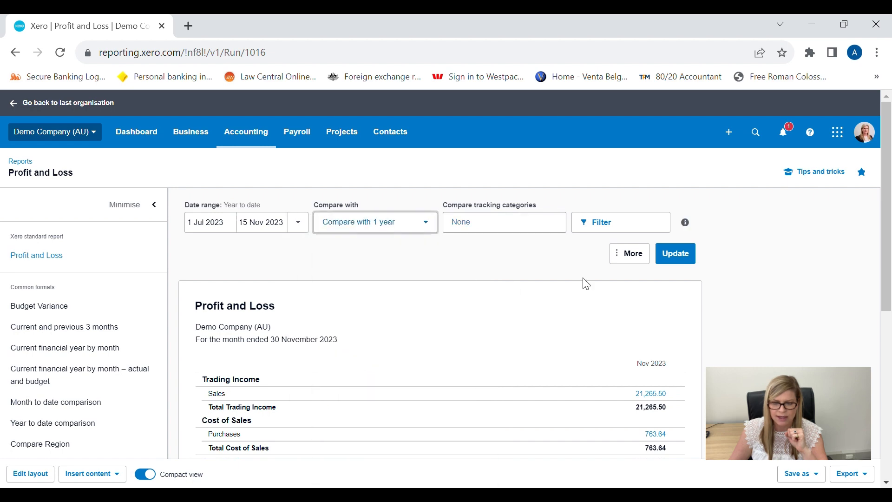
pyautogui.click(692, 257)
# Review the year-to-date Profit and Loss figures down to net profit, and open the Balance Sheet report.
pyautogui.scroll(-8, 698, 354)
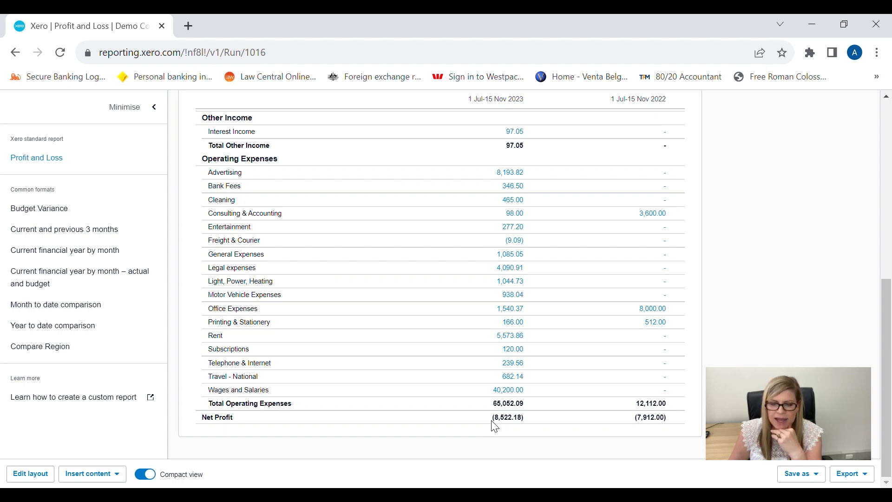
pyautogui.scroll(10, 493, 427)
pyautogui.click(252, 139)
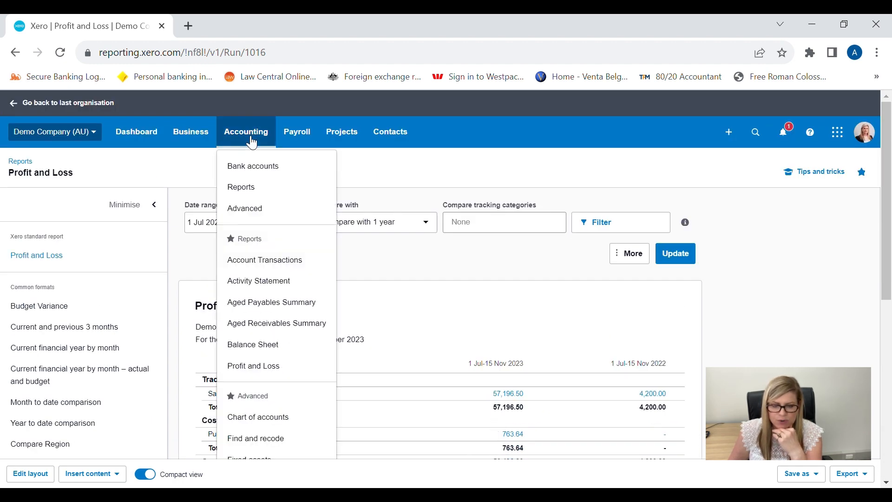
pyautogui.click(289, 360)
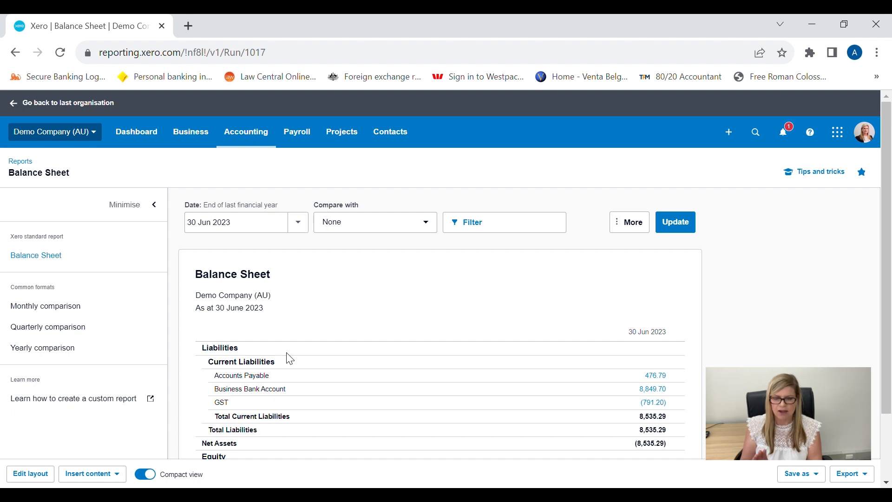
# Run the Balance Sheet as at 30 Jun 2023 with a comparison of 1 year, and view the available date options.
pyautogui.scroll(-2, 370, 418)
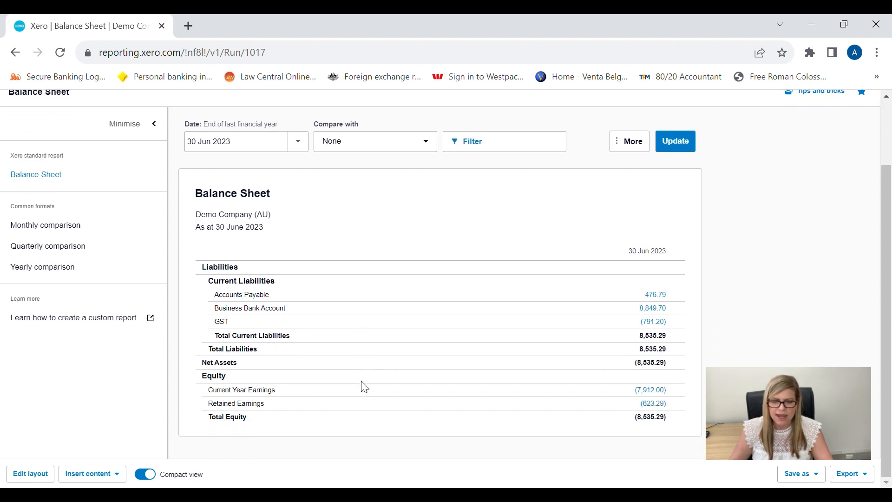
pyautogui.click(302, 147)
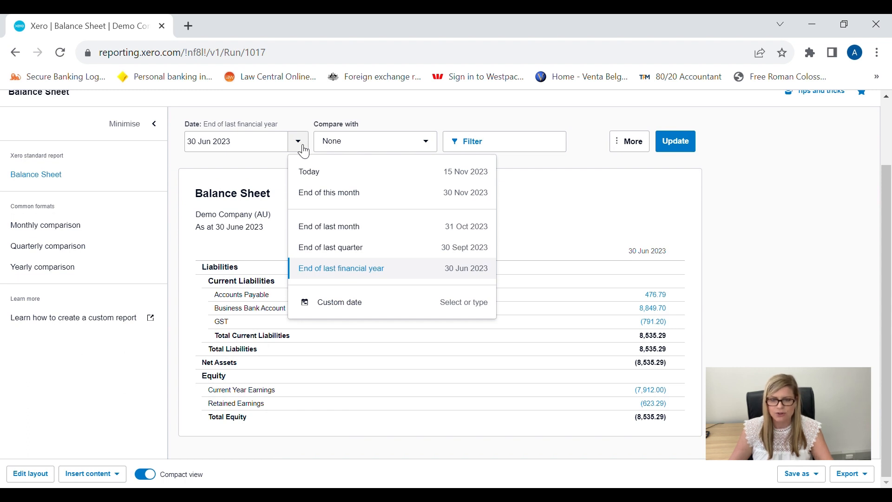
pyautogui.click(423, 141)
pyautogui.click(410, 208)
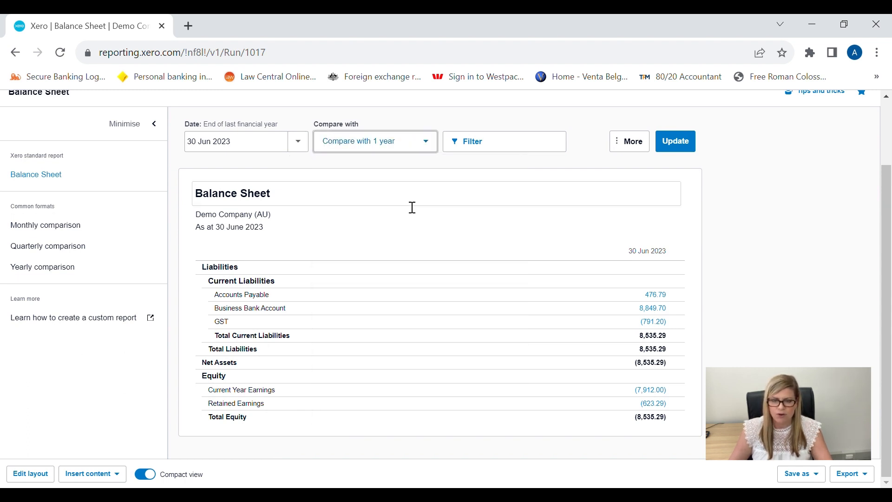
pyautogui.click(692, 142)
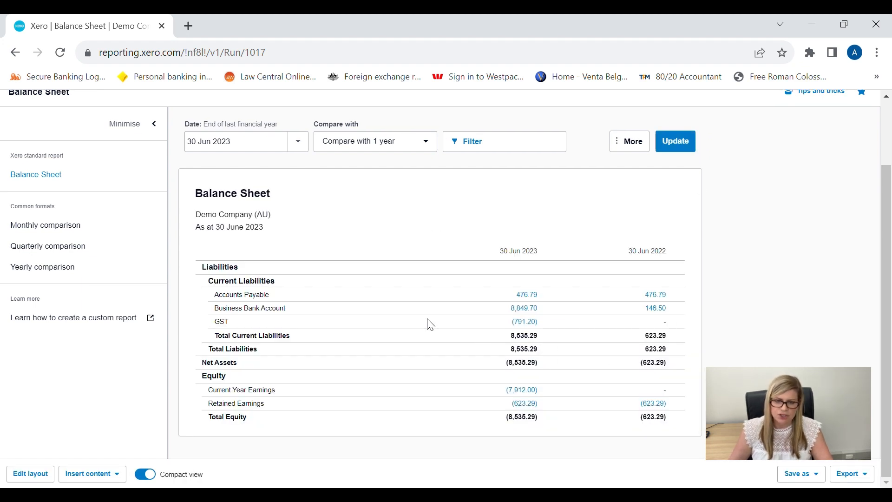
pyautogui.click(304, 149)
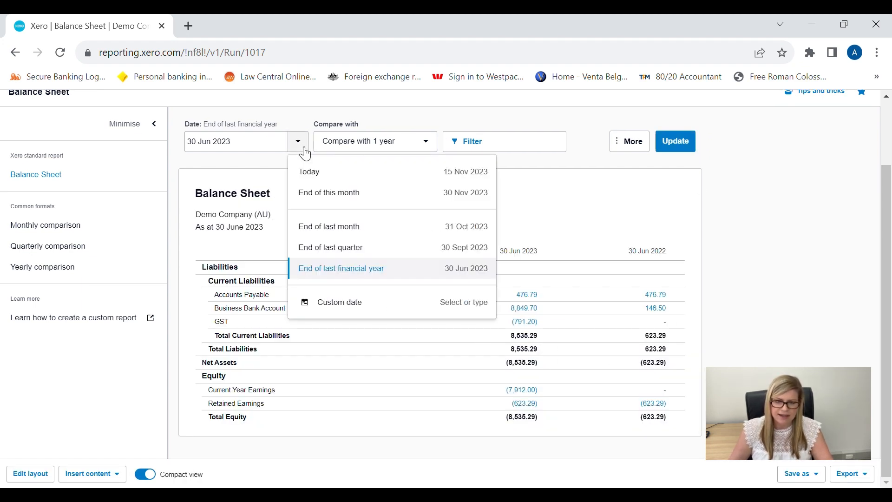
pyautogui.click(304, 149)
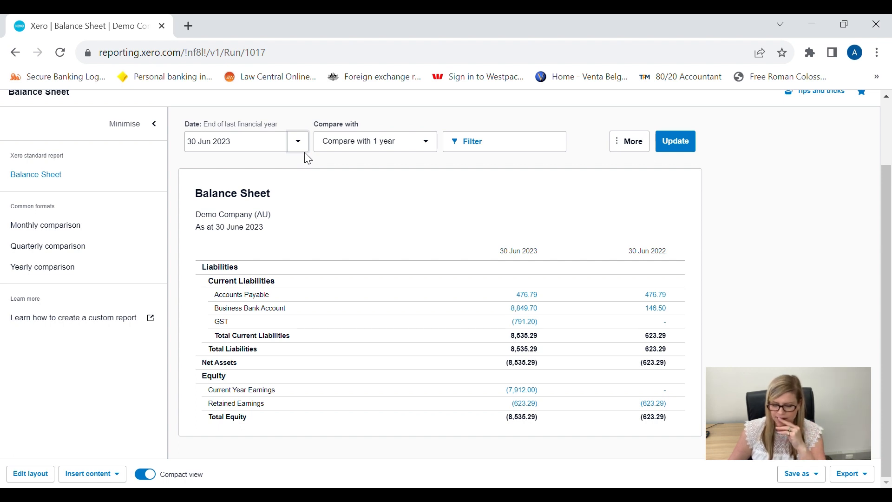
# Open the Aged Receivables Summary report.
pyautogui.scroll(2, 339, 189)
pyautogui.click(257, 135)
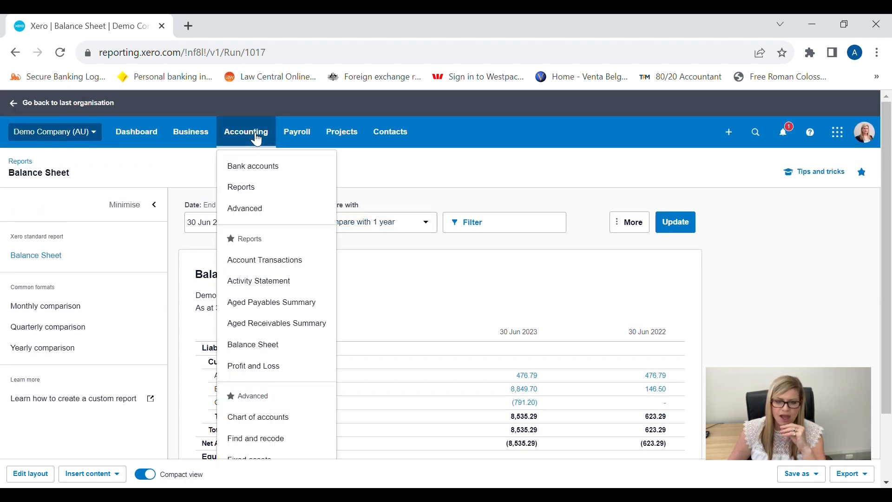
pyautogui.scroll(-2, 299, 256)
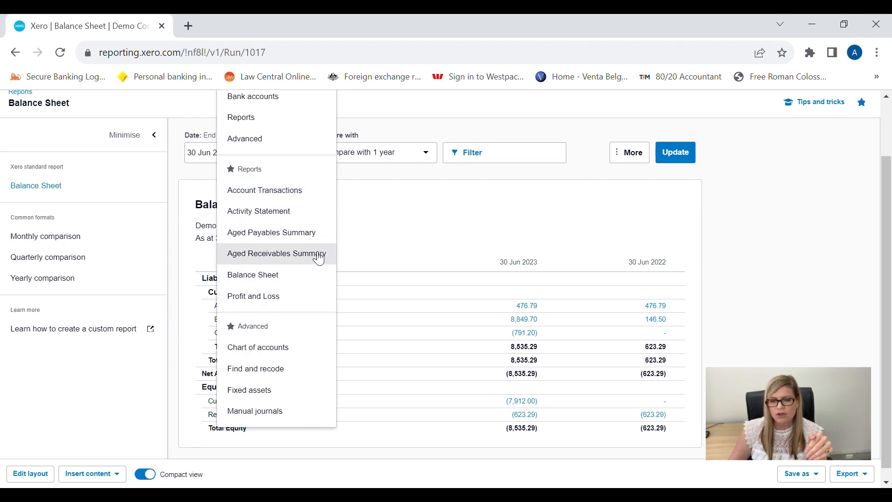
pyautogui.click(319, 257)
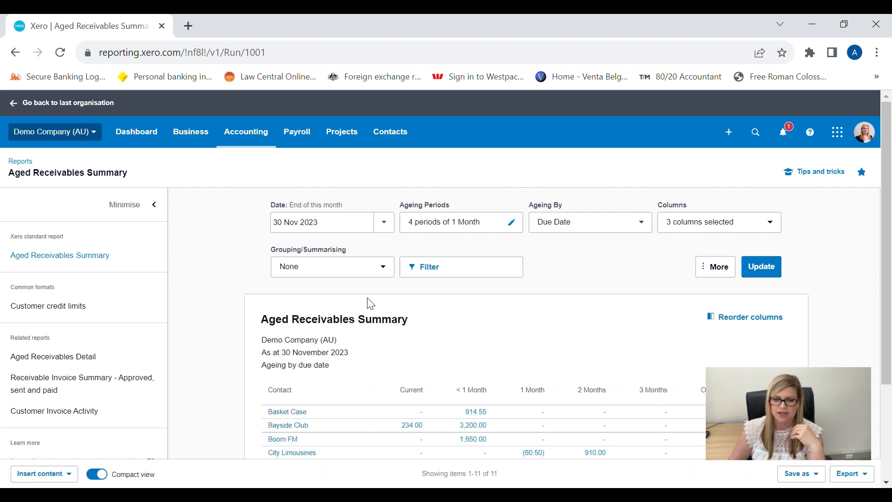
# Examine the Aged Receivables Summary for the amounts each contact owes in each ageing period.
pyautogui.scroll(-2, 376, 295)
pyautogui.scroll(-2, 376, 296)
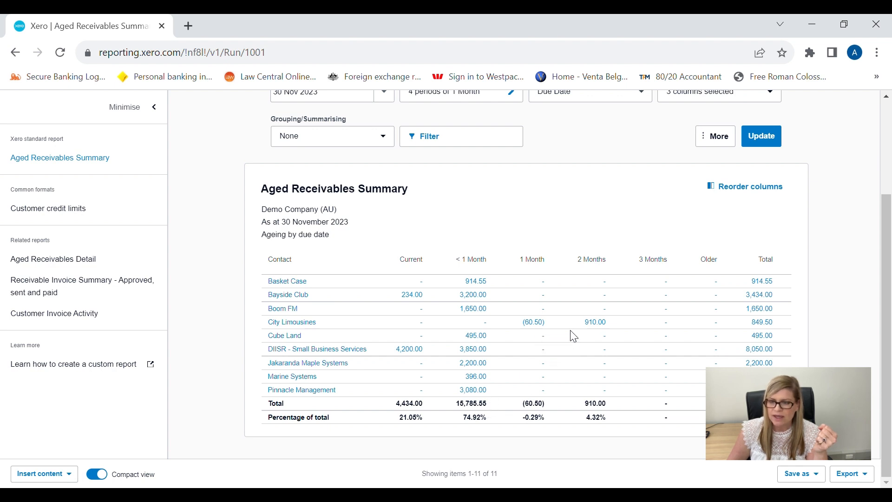
pyautogui.scroll(3, 574, 336)
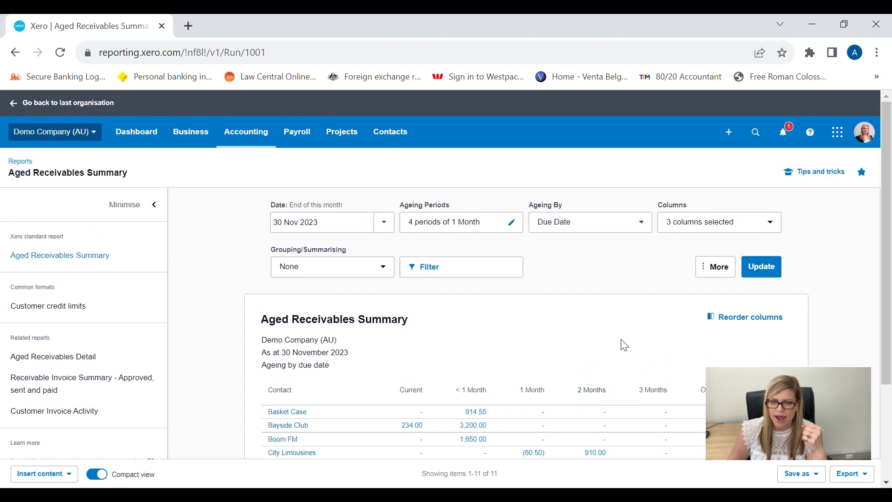
pyautogui.scroll(-2, 510, 315)
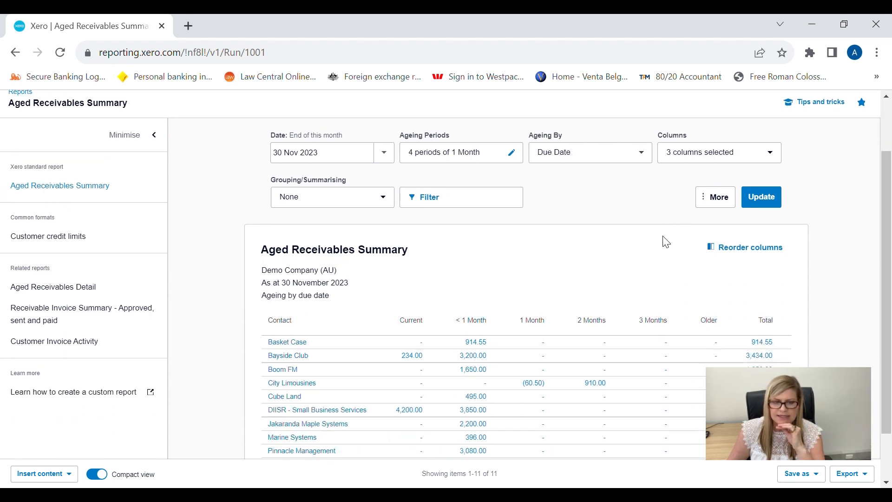
pyautogui.scroll(2, 646, 286)
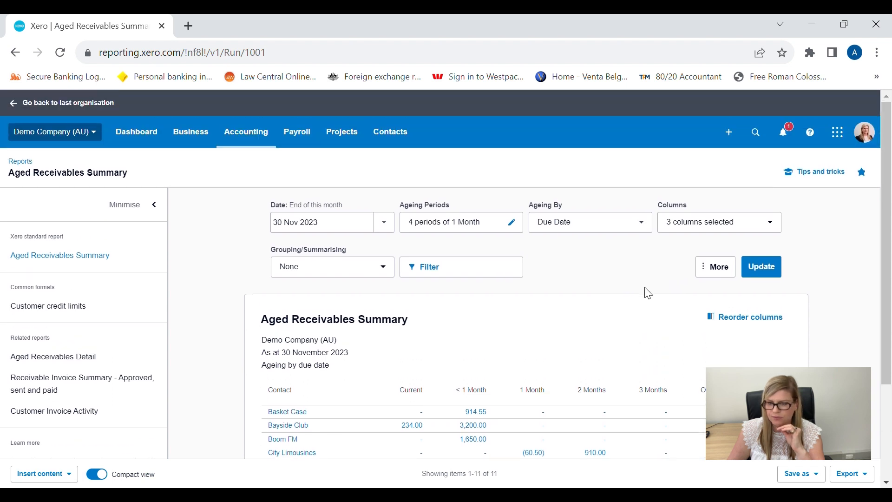
pyautogui.scroll(-3, 649, 288)
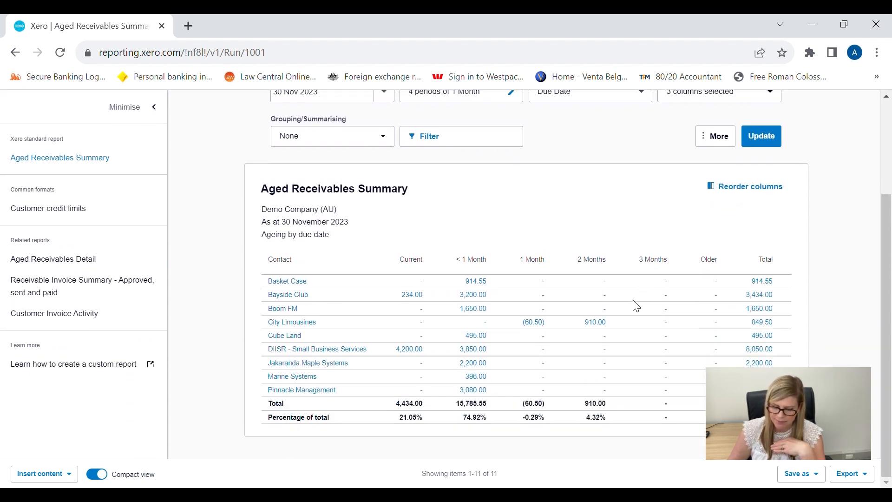
pyautogui.scroll(3, 567, 274)
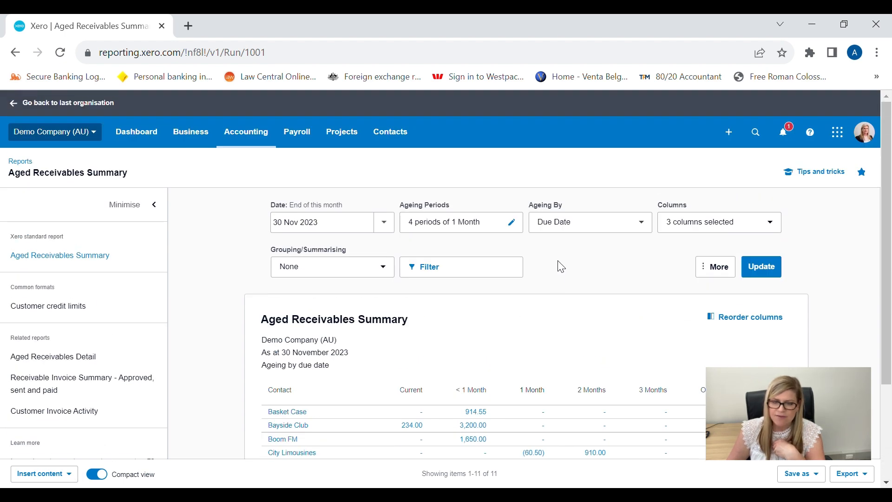
# Open the list of all contacts and look through its entries.
pyautogui.click(396, 142)
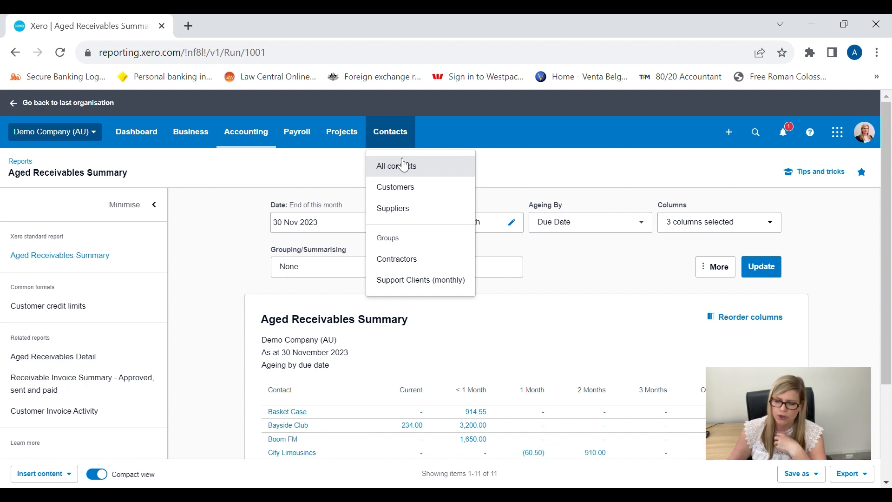
pyautogui.click(403, 166)
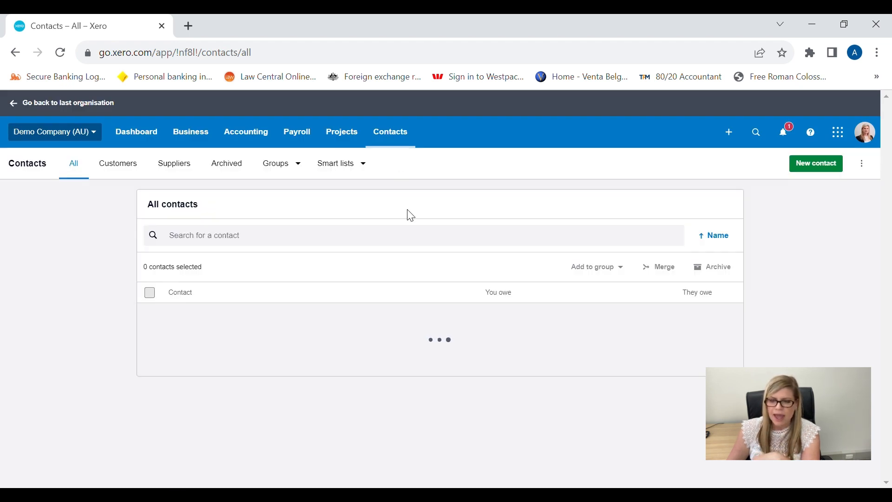
pyautogui.scroll(-6, 413, 216)
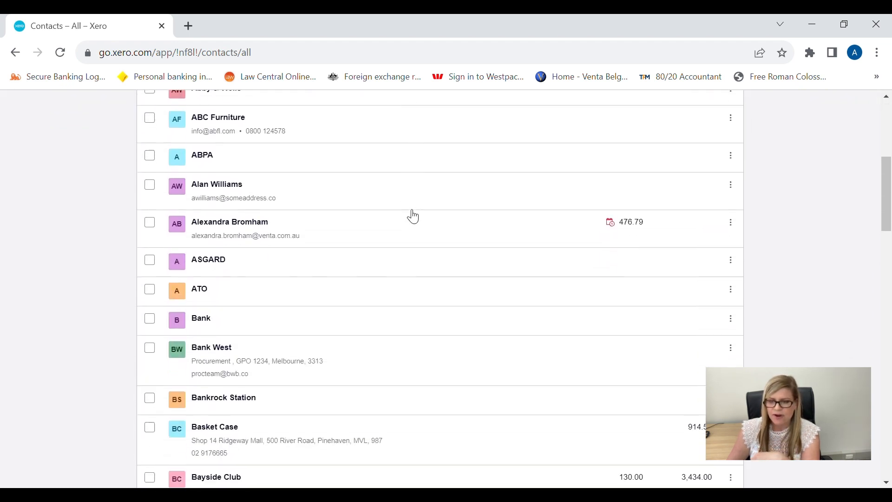
pyautogui.scroll(-12, 413, 216)
pyautogui.scroll(-3, 413, 216)
pyautogui.scroll(17, 413, 216)
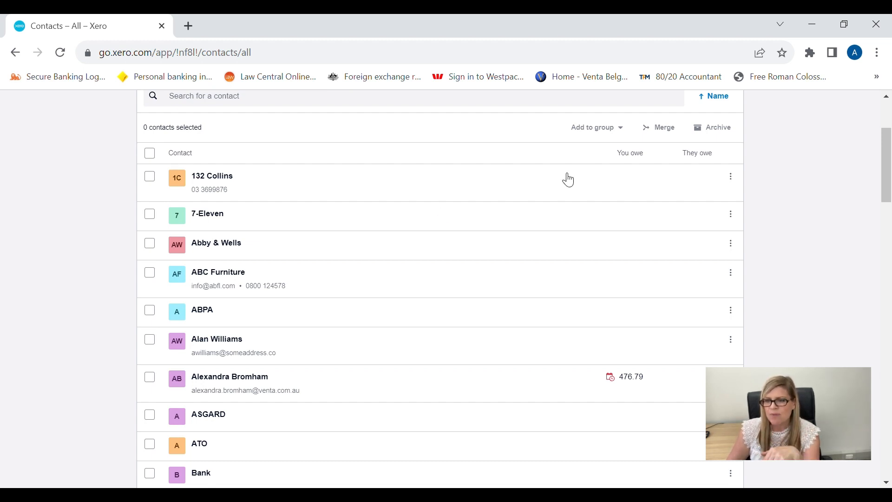
# Find the overdue amount owed to Central Copiers in the contacts list and open that contact's bills.
pyautogui.scroll(-9, 568, 180)
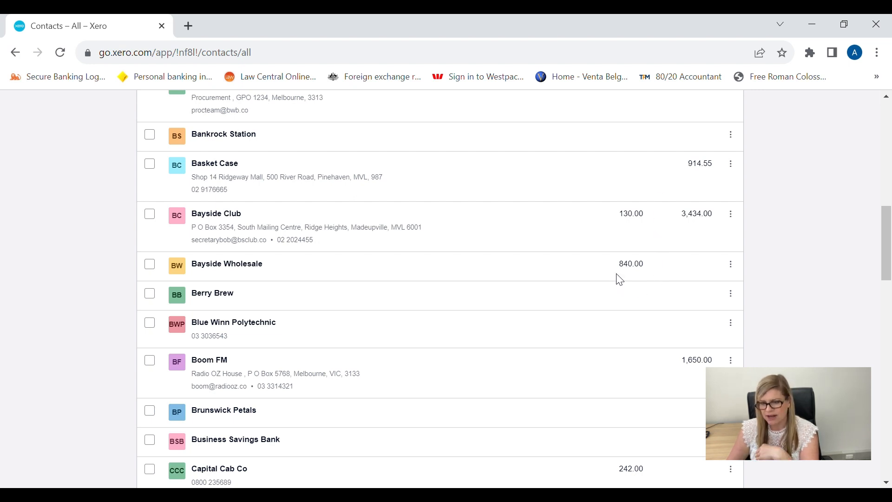
pyautogui.scroll(-5, 620, 279)
pyautogui.scroll(-2, 687, 386)
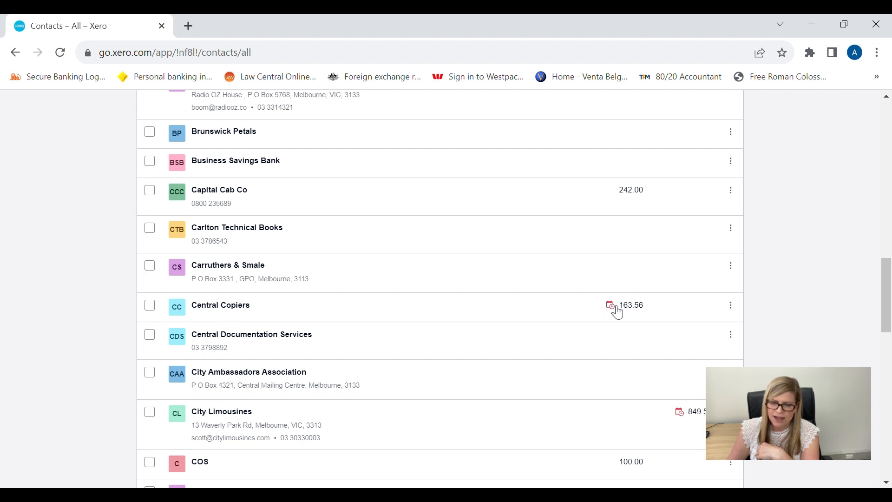
pyautogui.moveTo(604, 308)
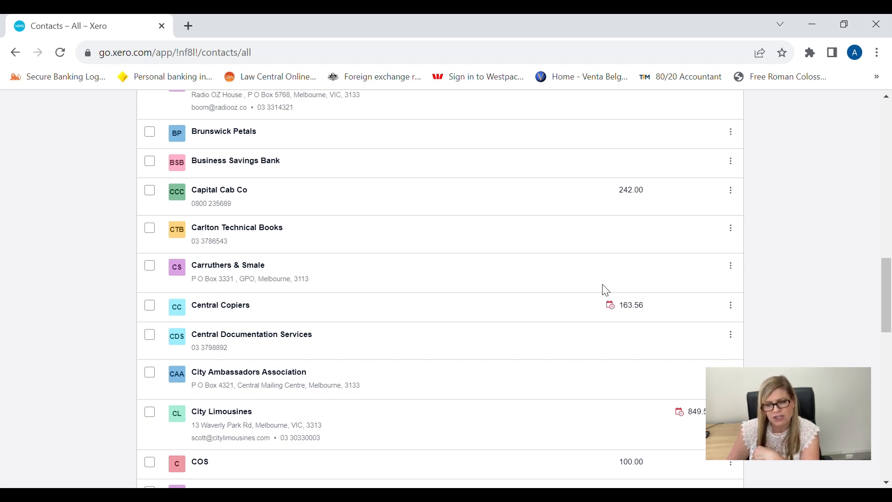
pyautogui.click(640, 313)
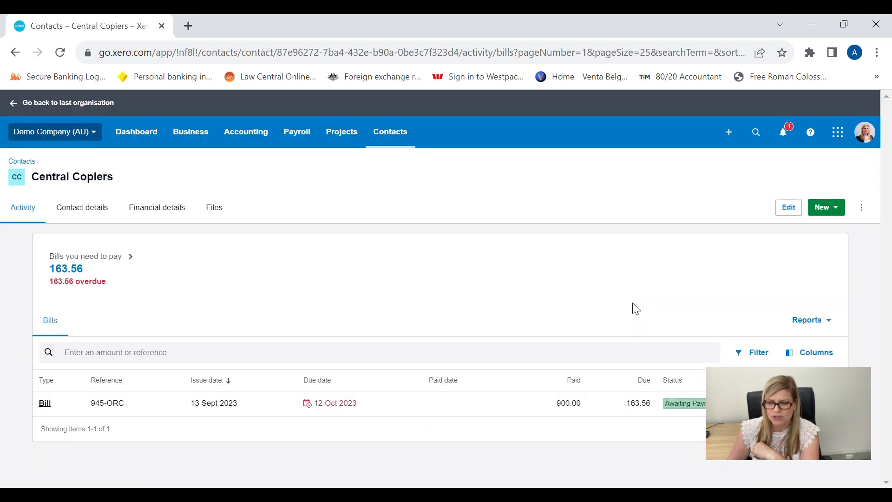
# View the details of Central Copiers' bill awaiting payment, and return to the list of all contacts.
pyautogui.scroll(-1, 753, 277)
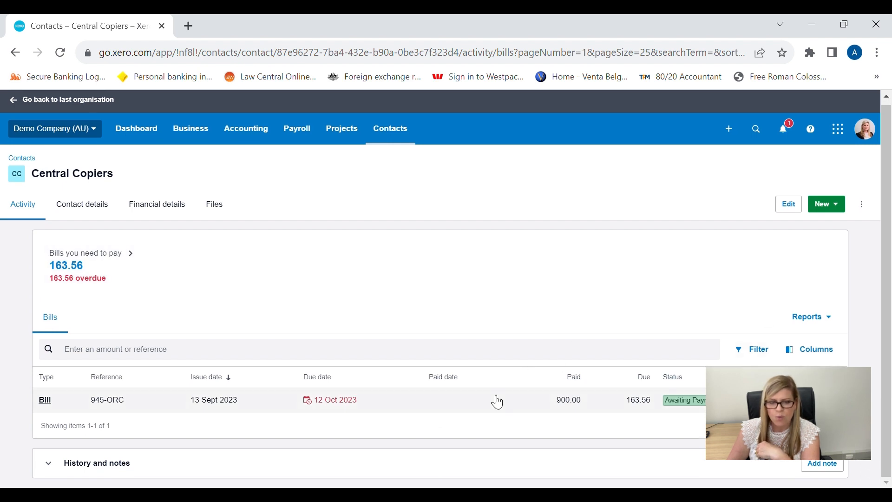
pyautogui.click(631, 407)
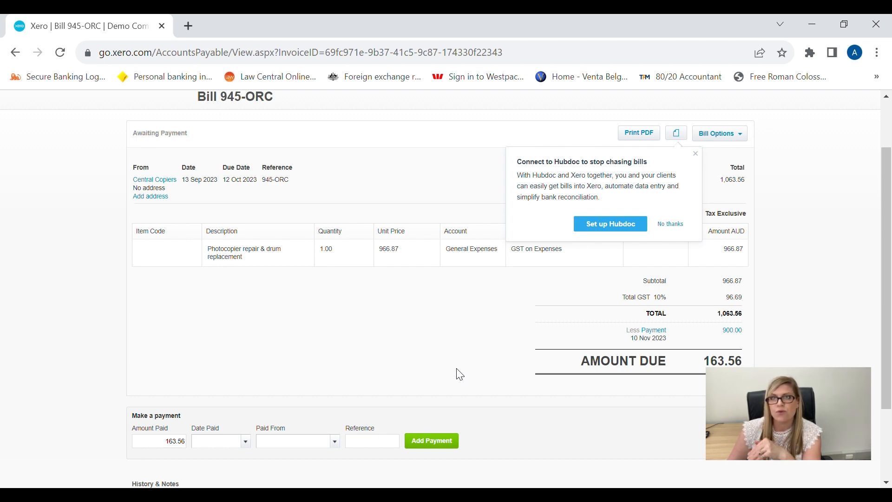
pyautogui.scroll(-2, 459, 373)
pyautogui.scroll(3, 460, 371)
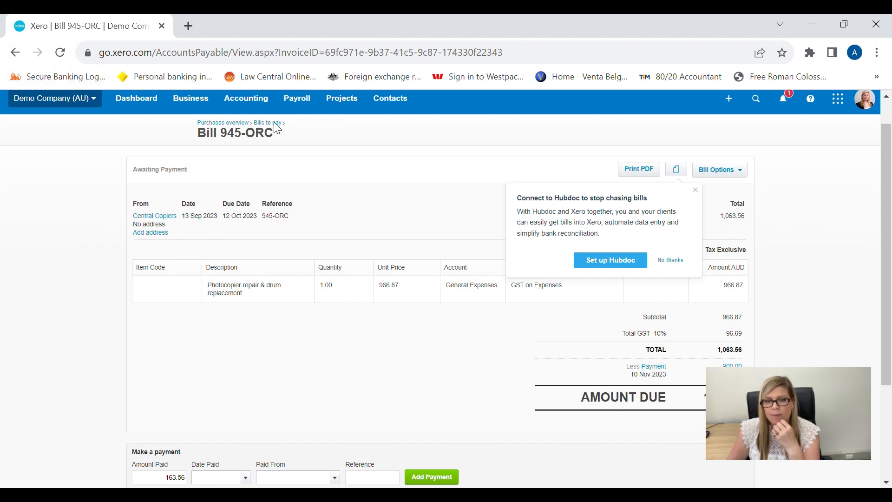
pyautogui.click(15, 52)
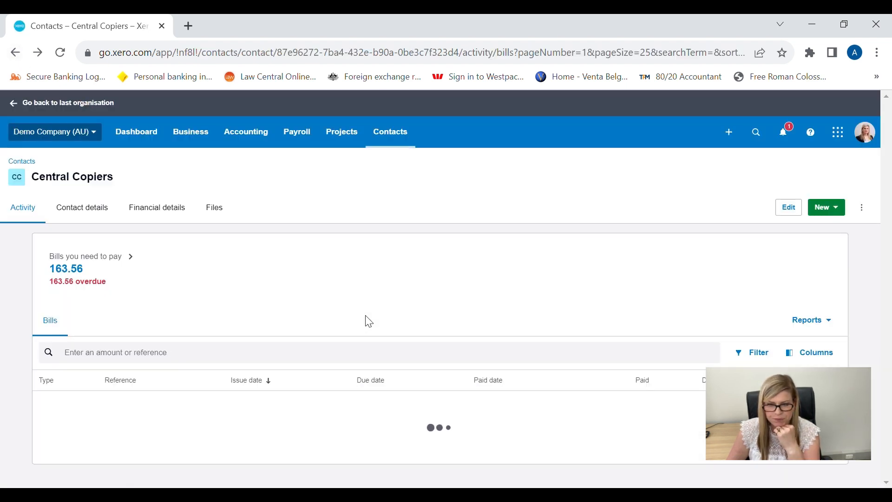
pyautogui.click(16, 54)
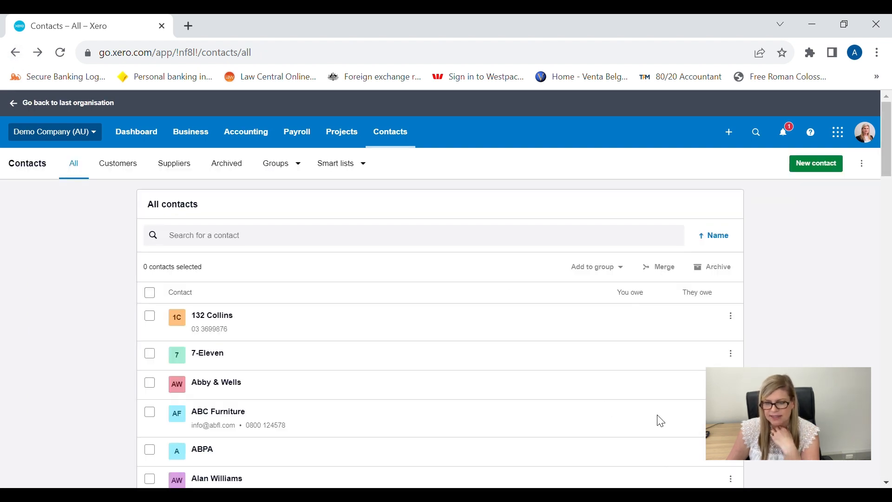
# Find the overdue amount City Limousines owes in the contacts list and open that contact's invoices.
pyautogui.scroll(-3, 660, 420)
pyautogui.scroll(-6, 659, 419)
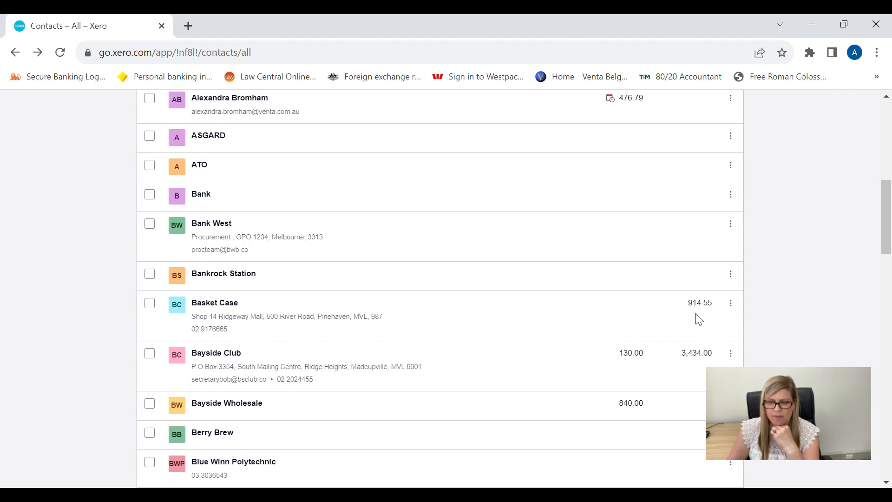
pyautogui.scroll(-5, 701, 374)
pyautogui.scroll(-5, 703, 375)
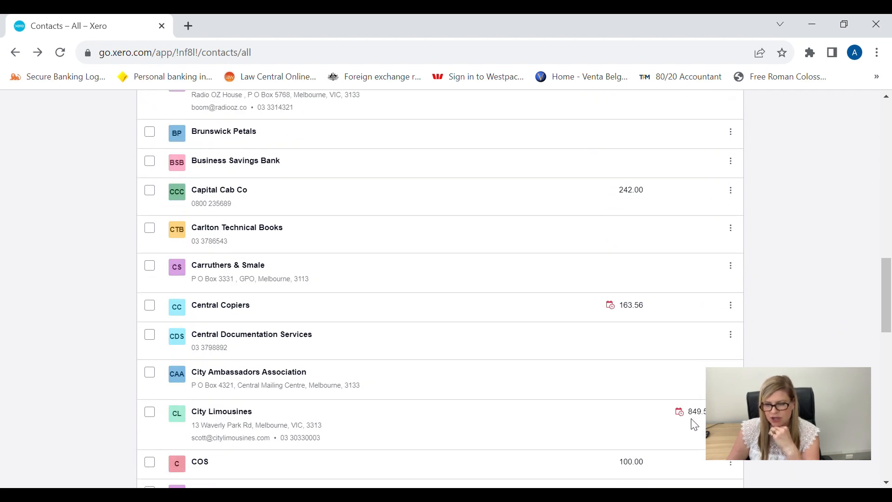
pyautogui.moveTo(686, 420)
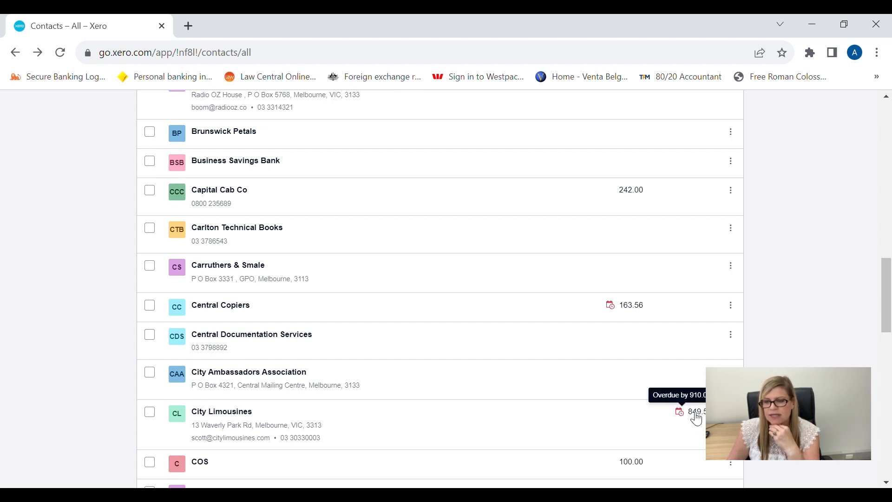
pyautogui.click(690, 416)
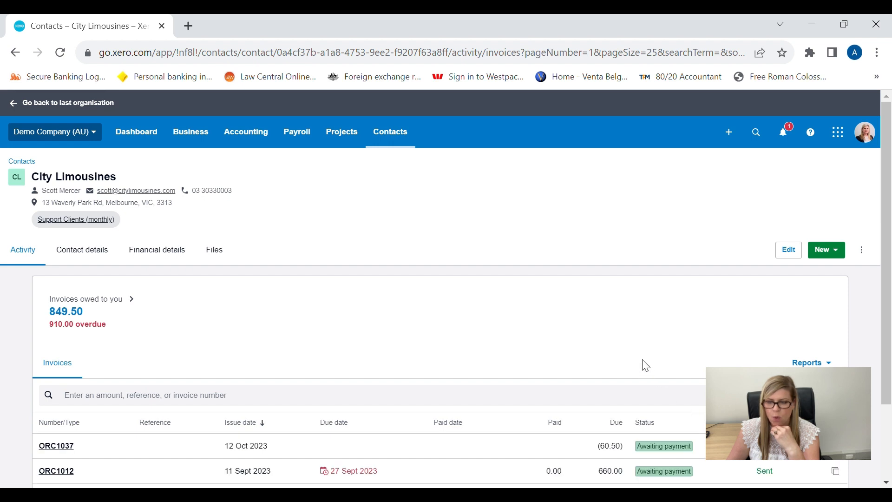
# Review City Limousines' outstanding invoices and open the customer's activity statement for sending.
pyautogui.scroll(-2, 643, 334)
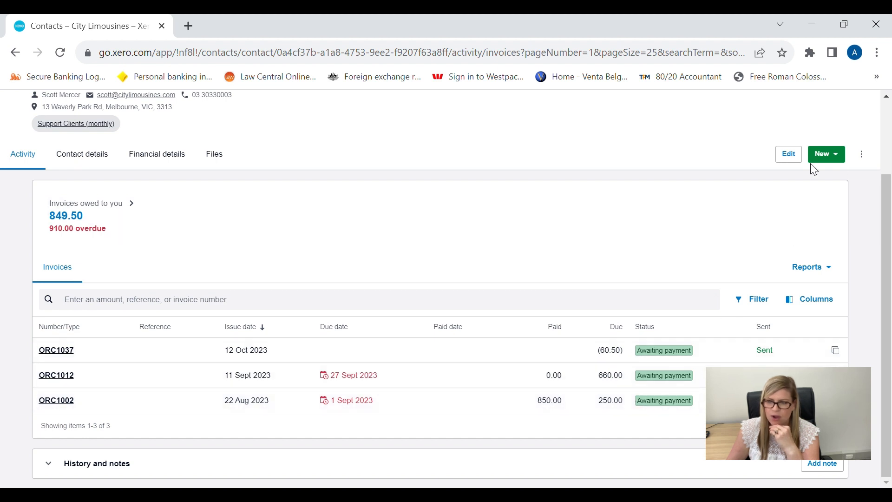
pyautogui.click(862, 155)
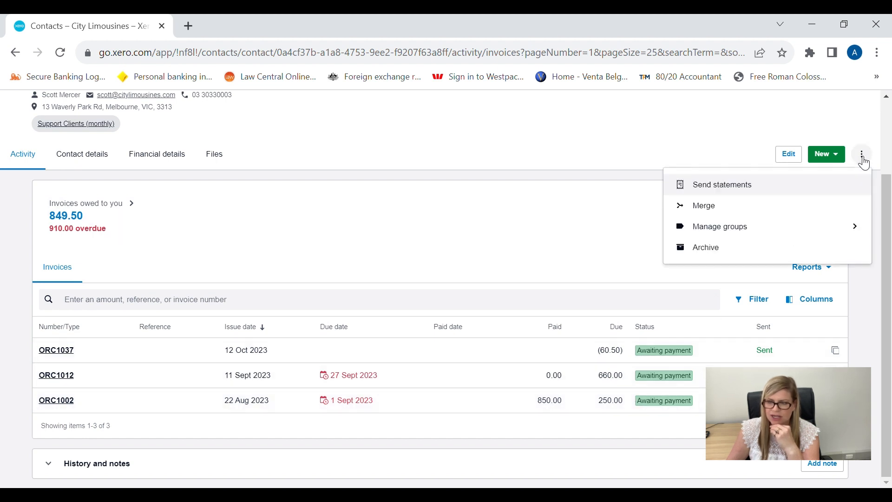
pyautogui.click(775, 197)
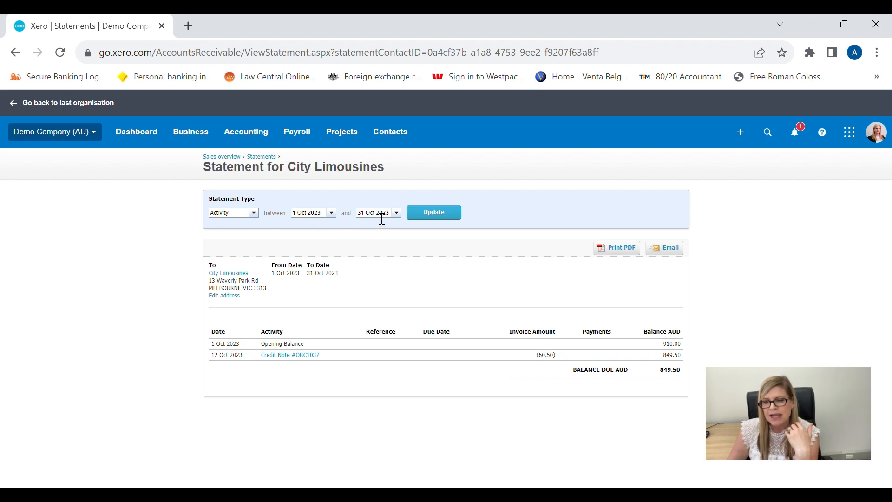
# Set the City Limousines statement's end date to 15 Nov 2023 and update the statement.
pyautogui.click(397, 214)
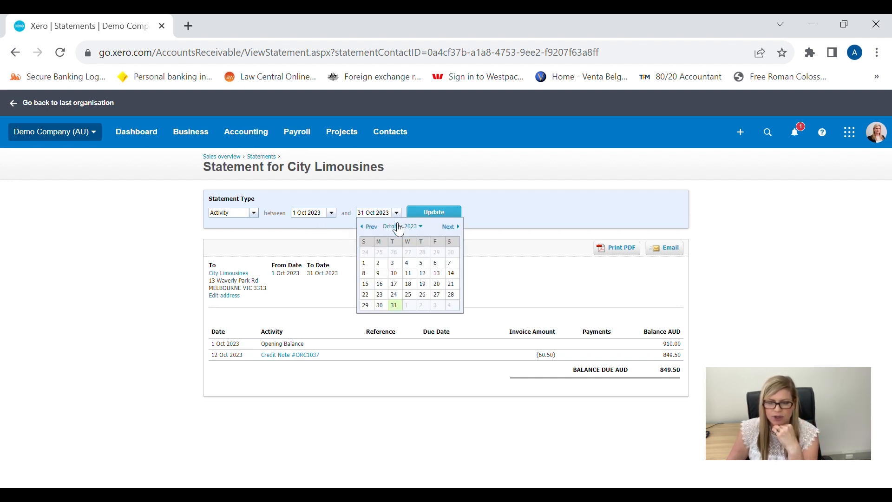
pyautogui.click(448, 227)
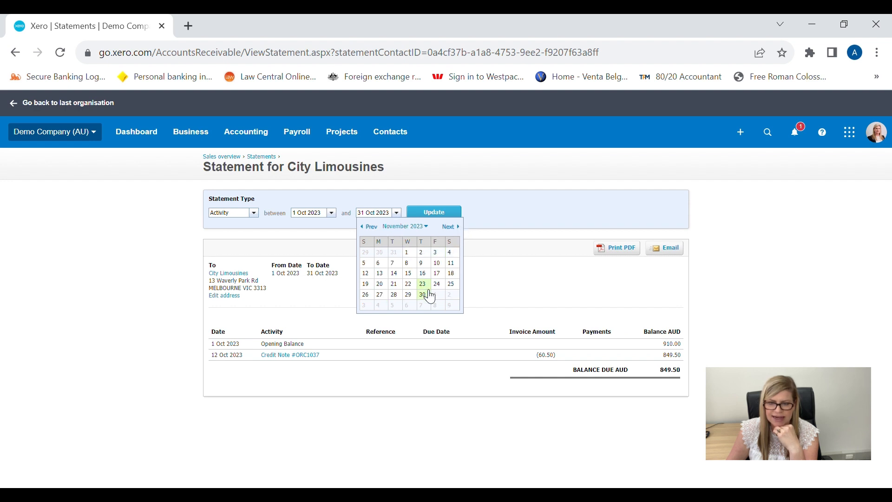
pyautogui.click(408, 274)
pyautogui.click(437, 215)
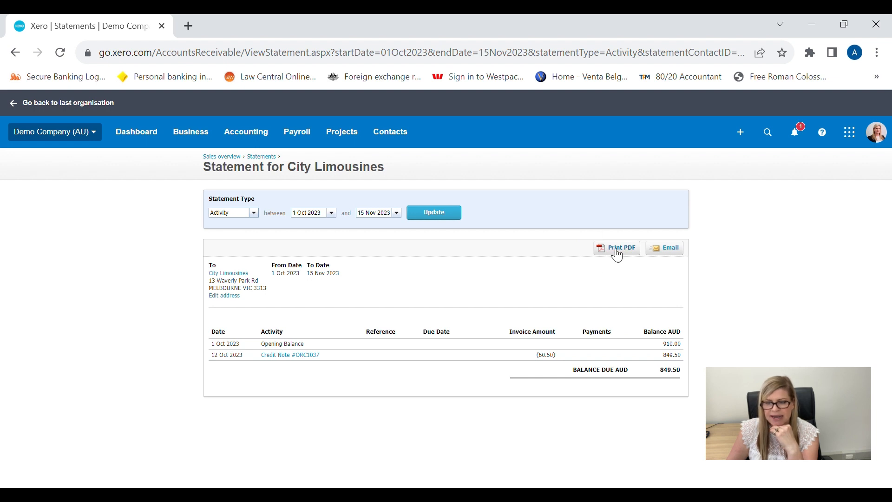
# Email the updated activity statement to City Limousines.
pyautogui.click(663, 250)
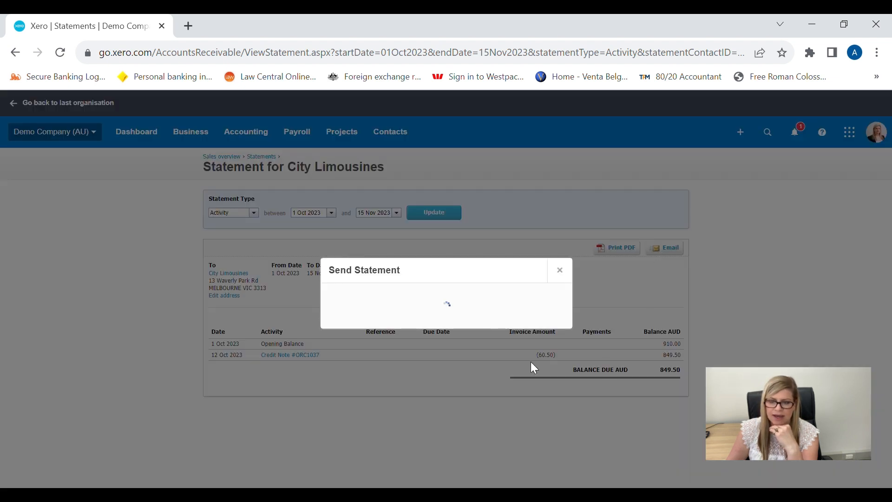
pyautogui.click(495, 339)
pyautogui.click(488, 405)
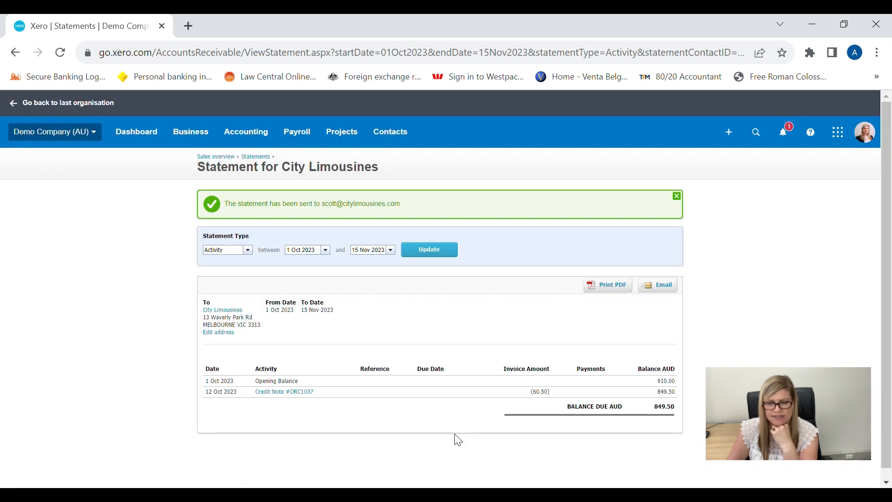